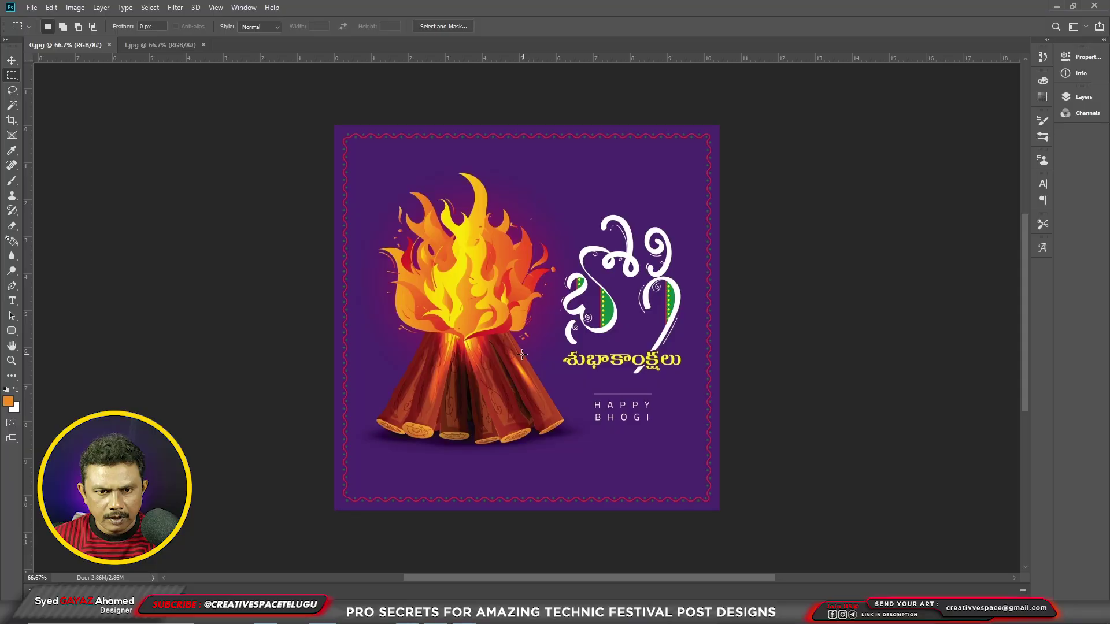
Compare the Bhogi (0.jpg) and Sankranti (1.jpg) posters by switching between their tabs.
click(152, 44)
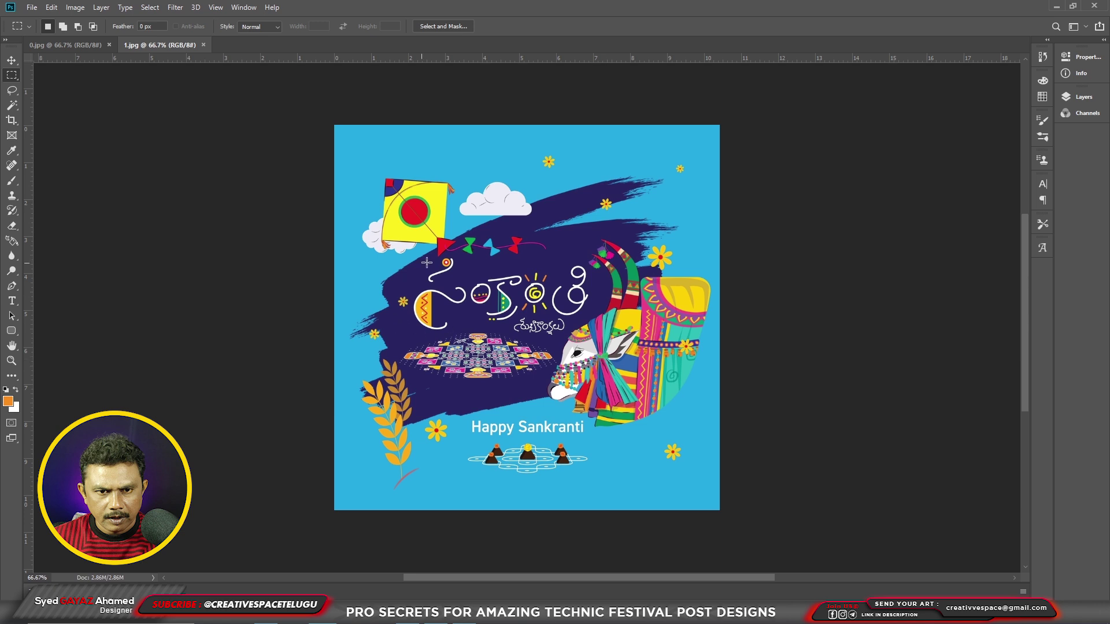
click(98, 45)
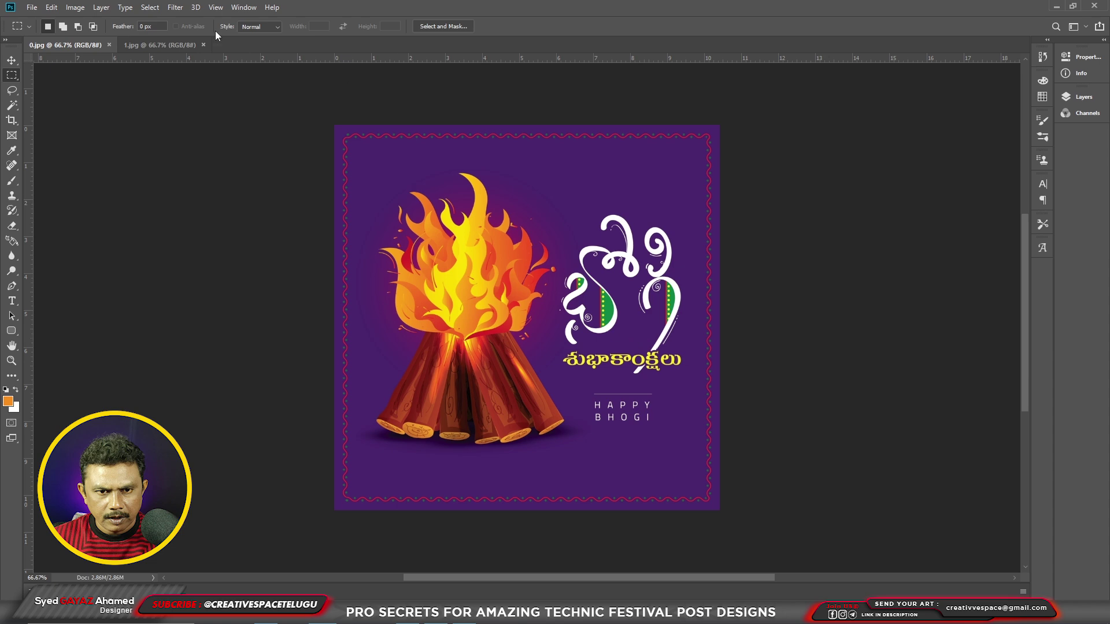
click(159, 44)
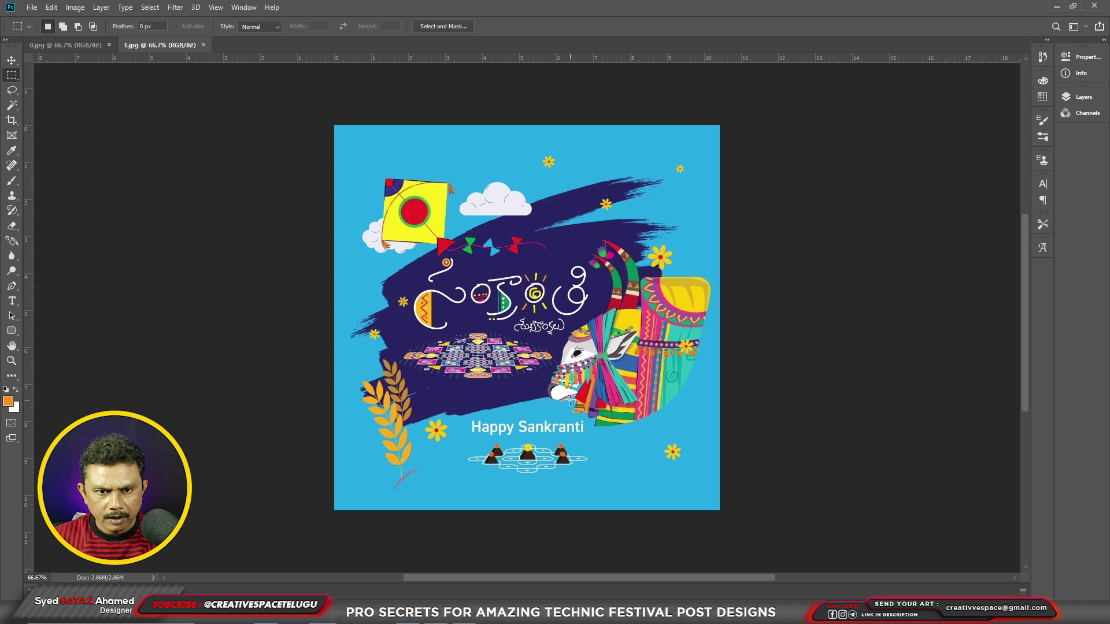
key(ctrl+Tab)
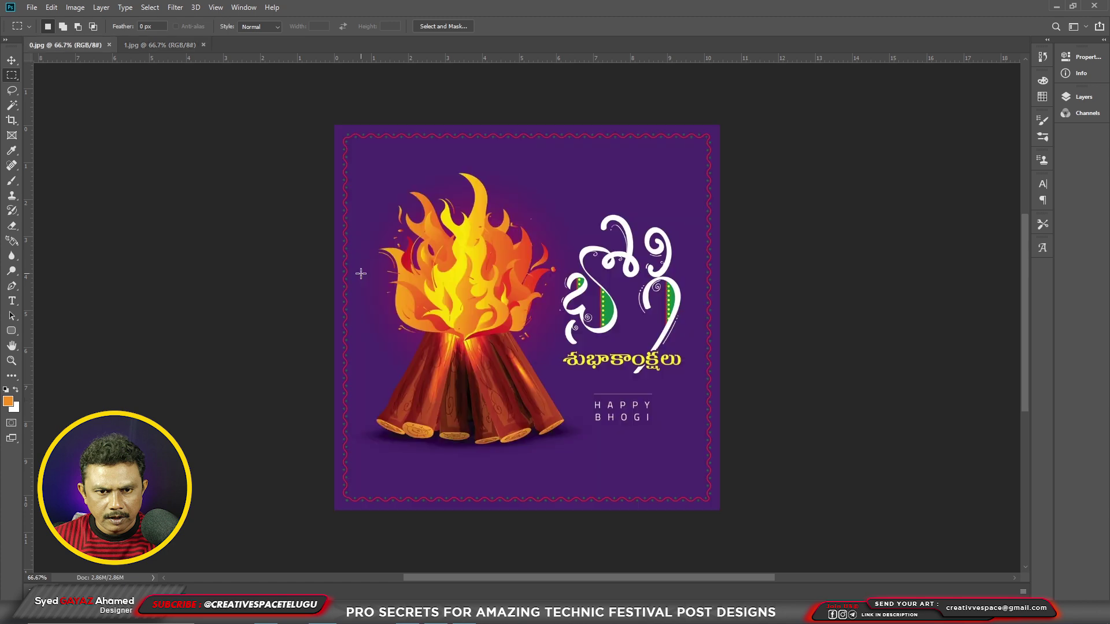
click(149, 45)
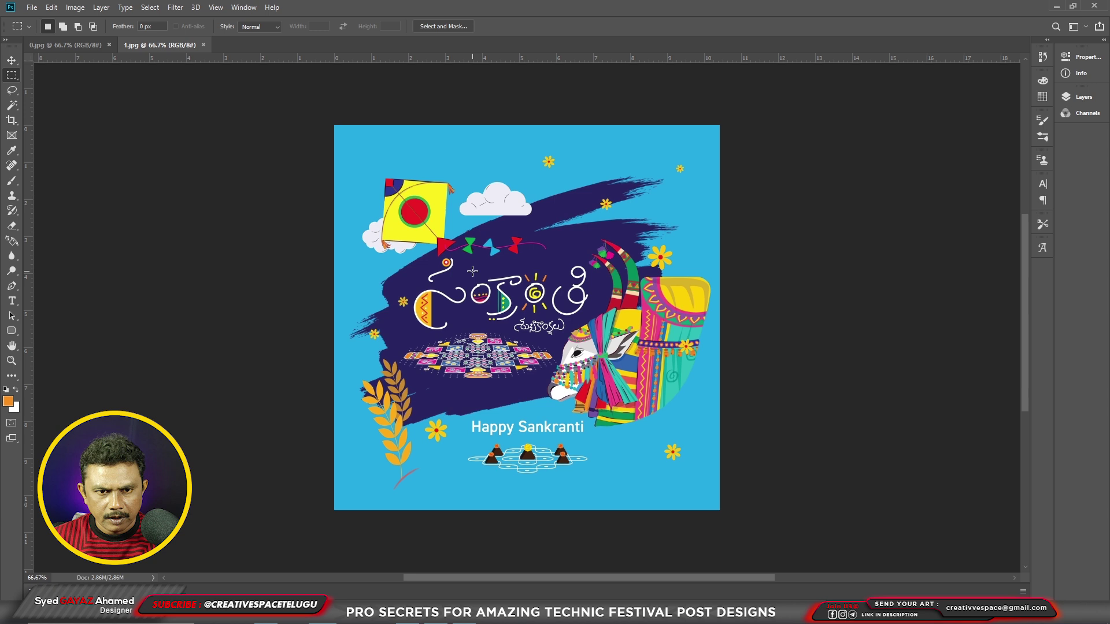
key(ctrl+Tab)
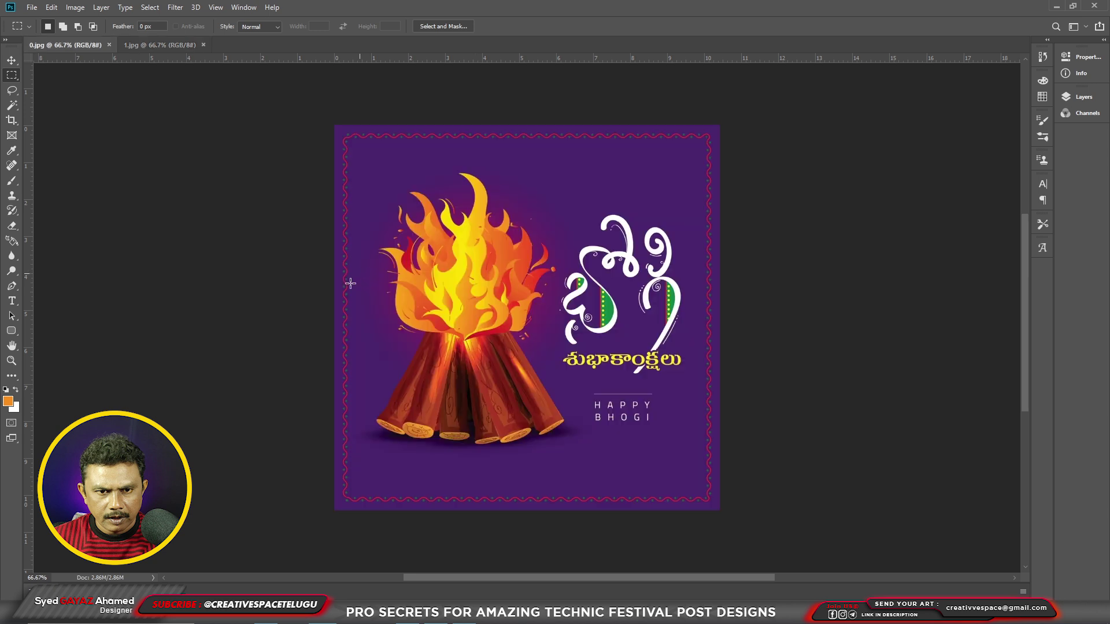
key(ctrl+Tab)
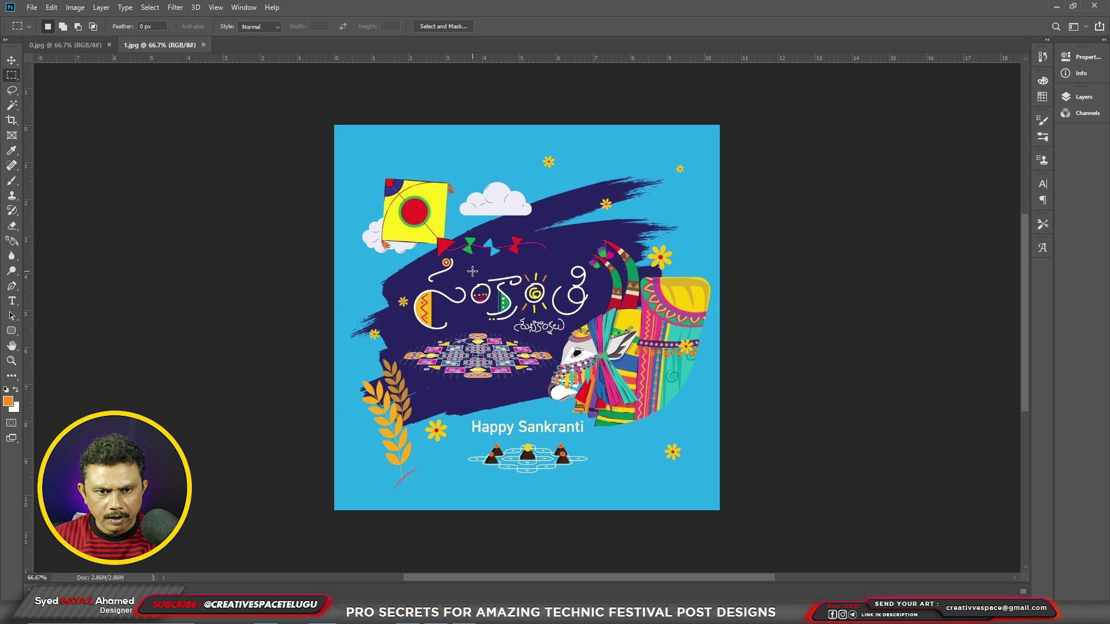
key(ctrl+Tab)
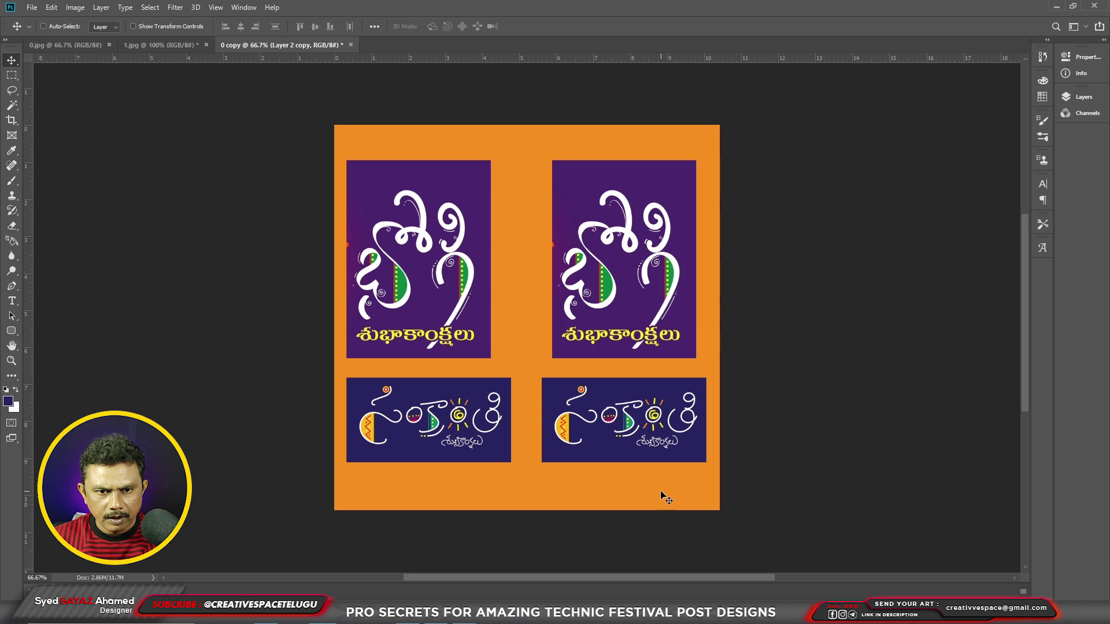
Set Layer 2 copy's blend mode to Lighter Color, zoom to 100%, and select the Background layer.
key(F7)
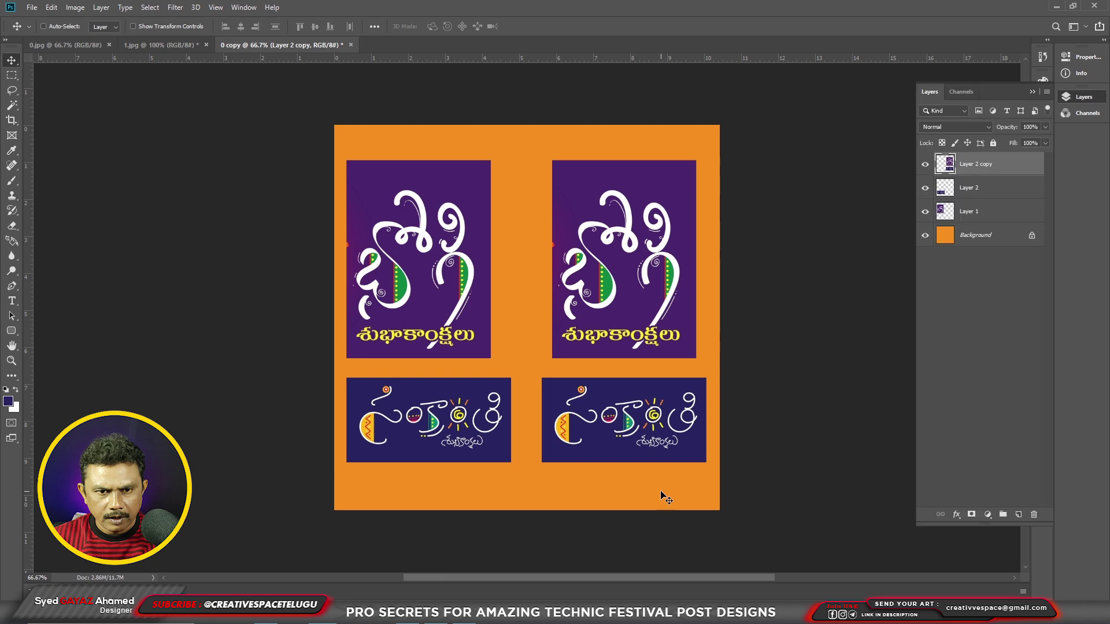
click(948, 127)
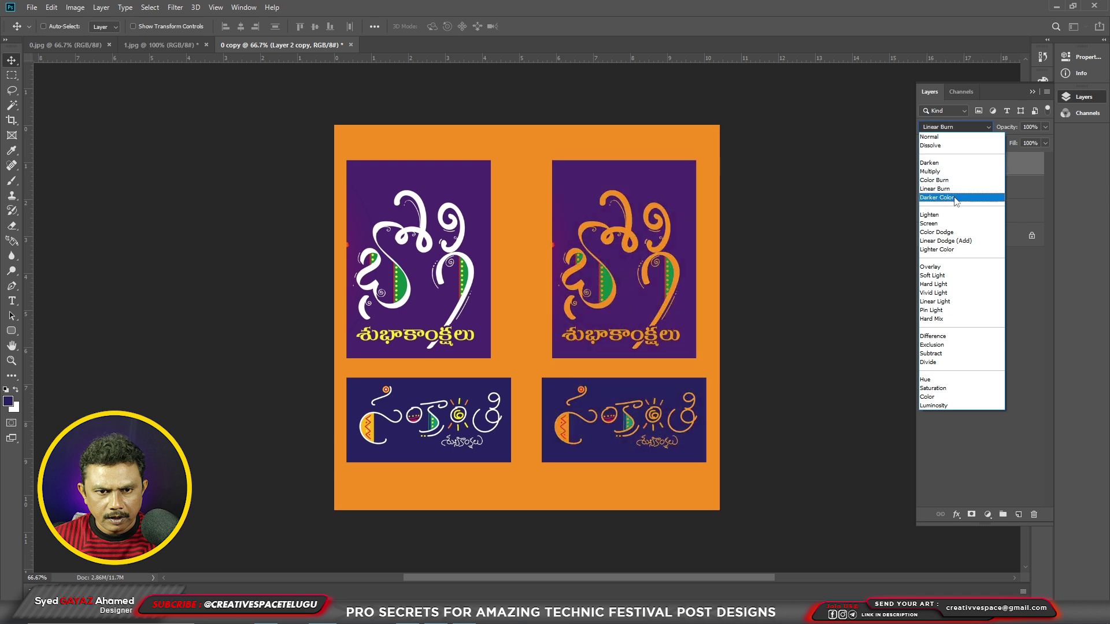
click(955, 254)
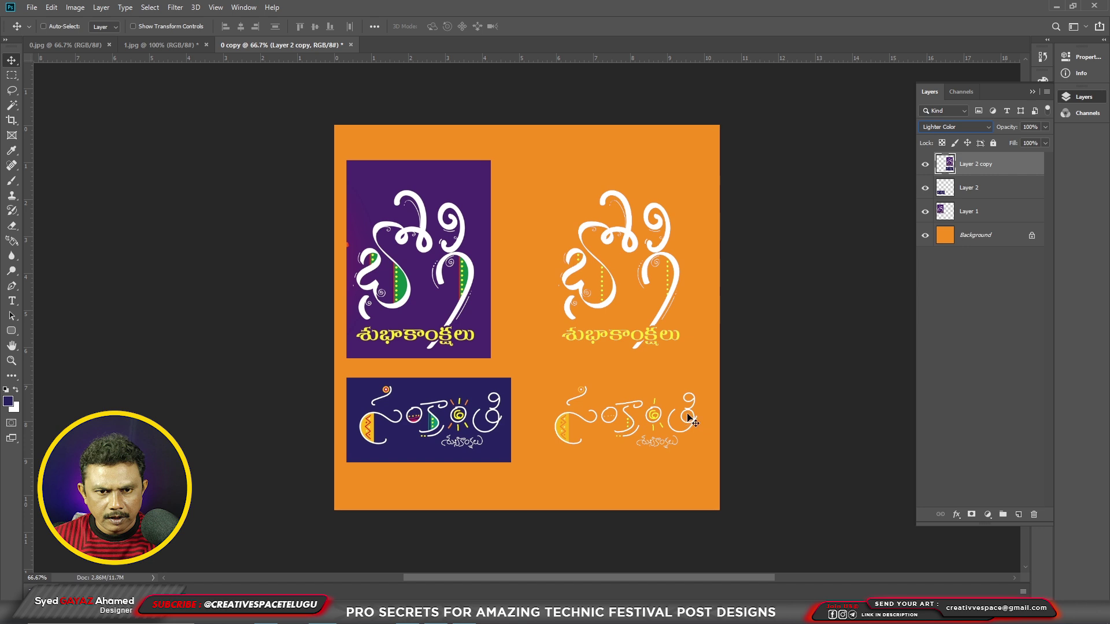
key(ctrl+plus)
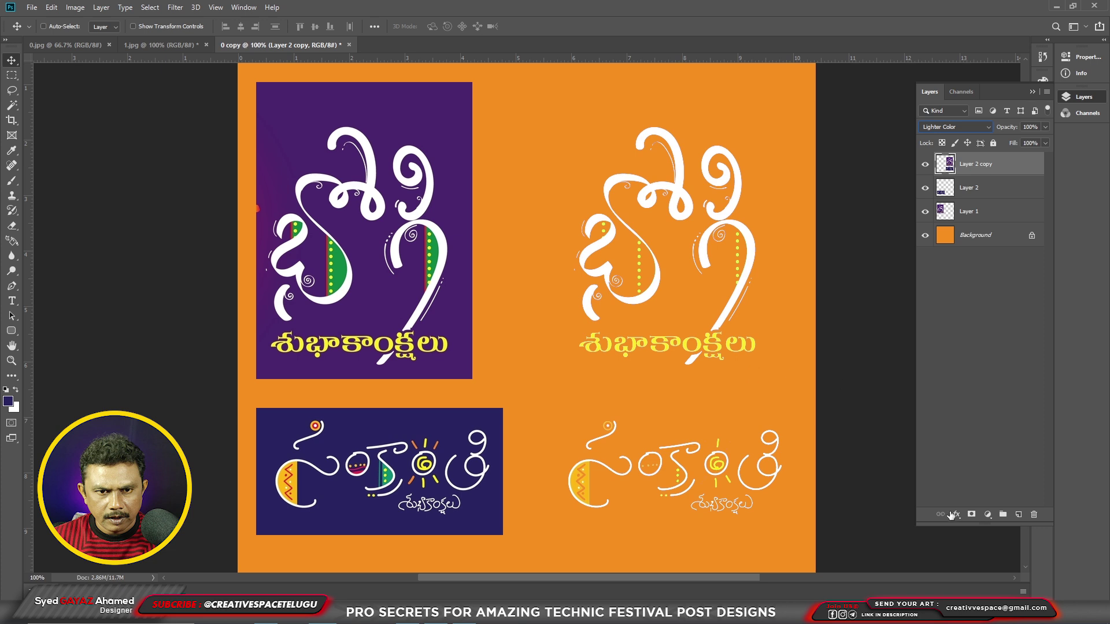
click(959, 235)
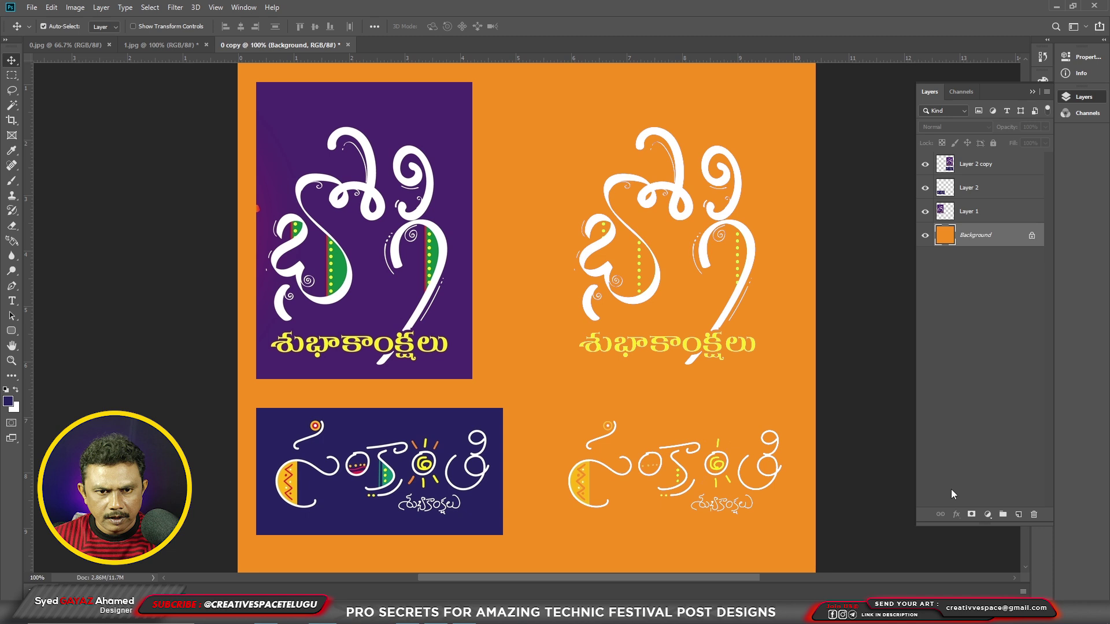
Sweep the Background's Hue/Saturation hue through red, yellow, green and violet, ending on blue.
key(ctrl+u)
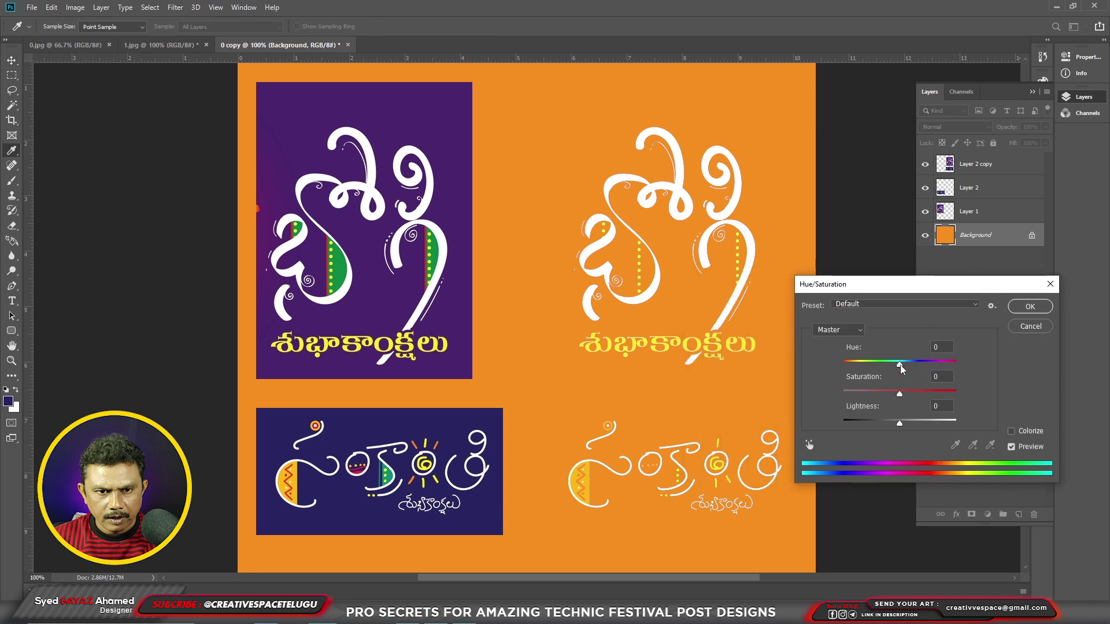
drag(899, 364, 889, 364)
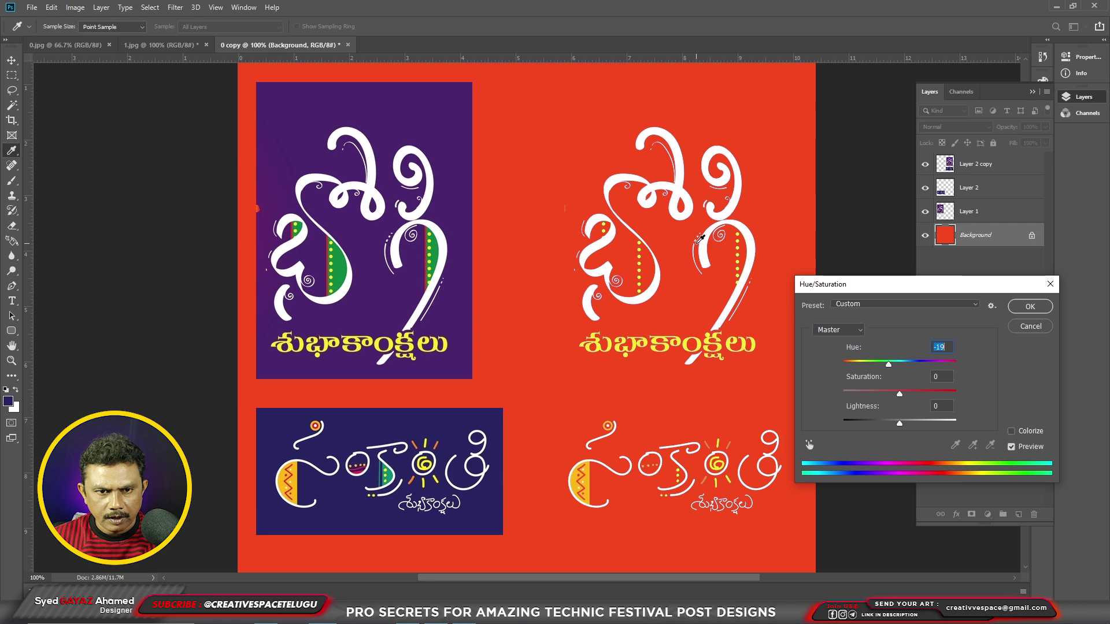
drag(889, 364, 893, 365)
drag(897, 364, 933, 369)
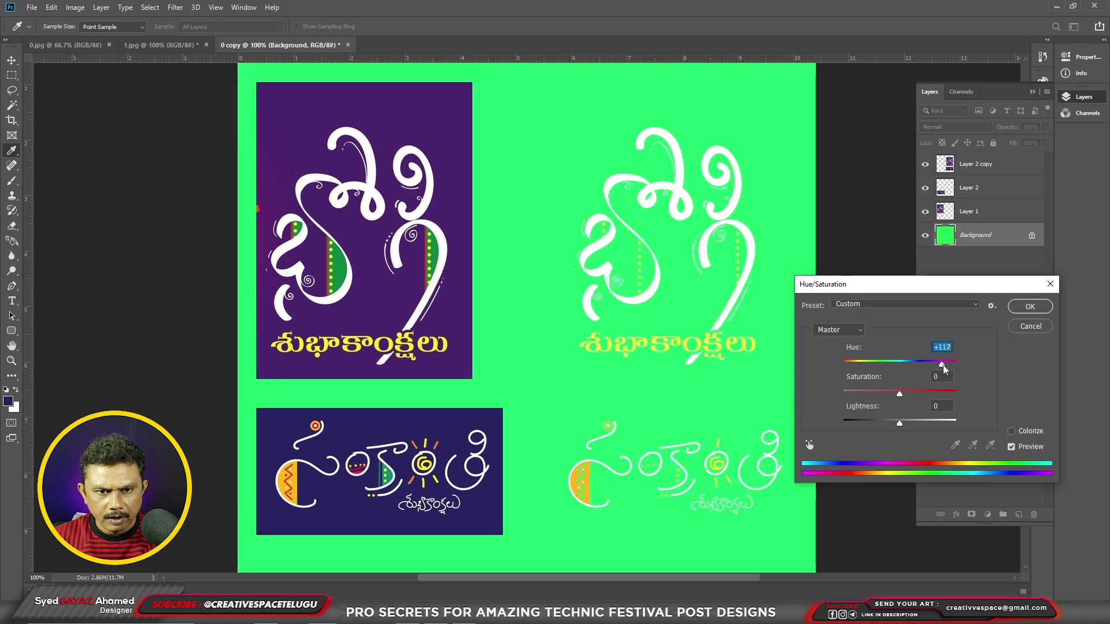
drag(930, 364, 961, 363)
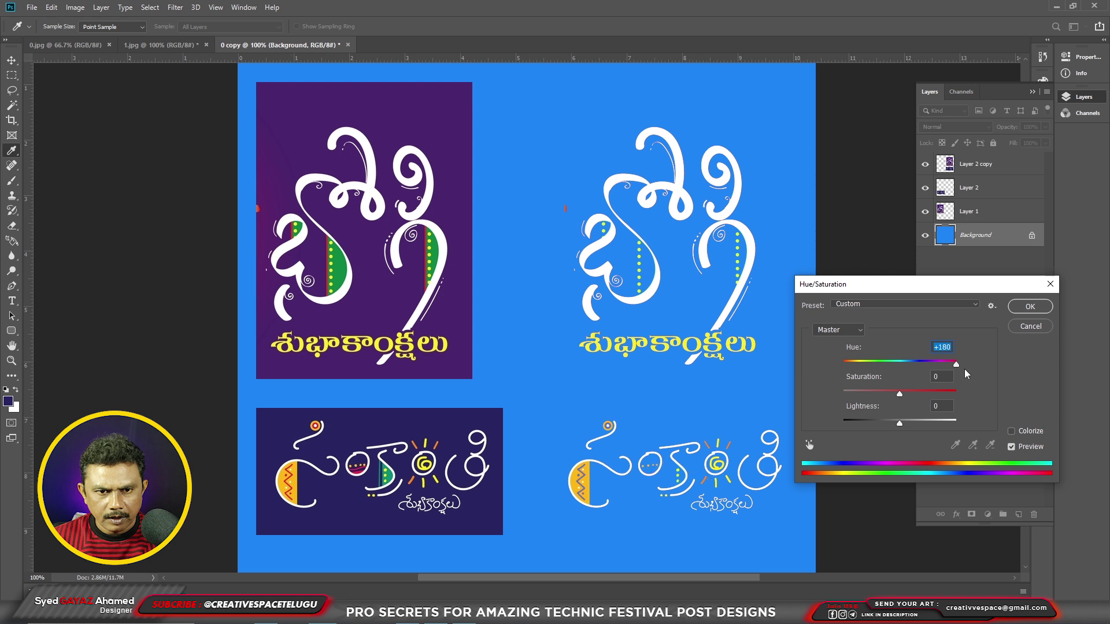
drag(957, 365, 882, 388)
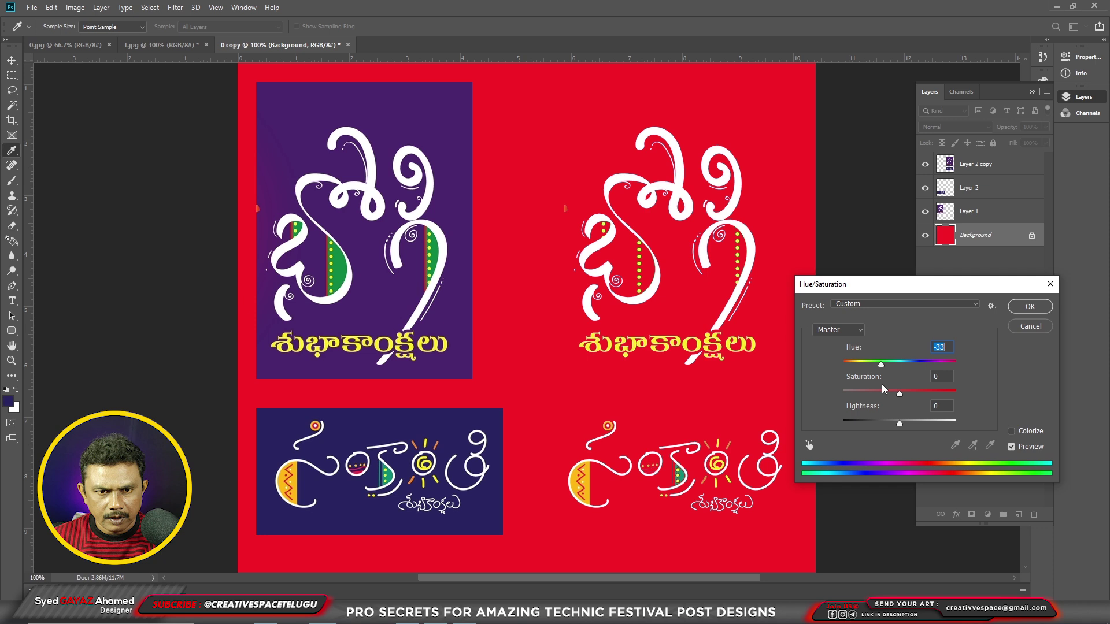
drag(878, 386, 857, 404)
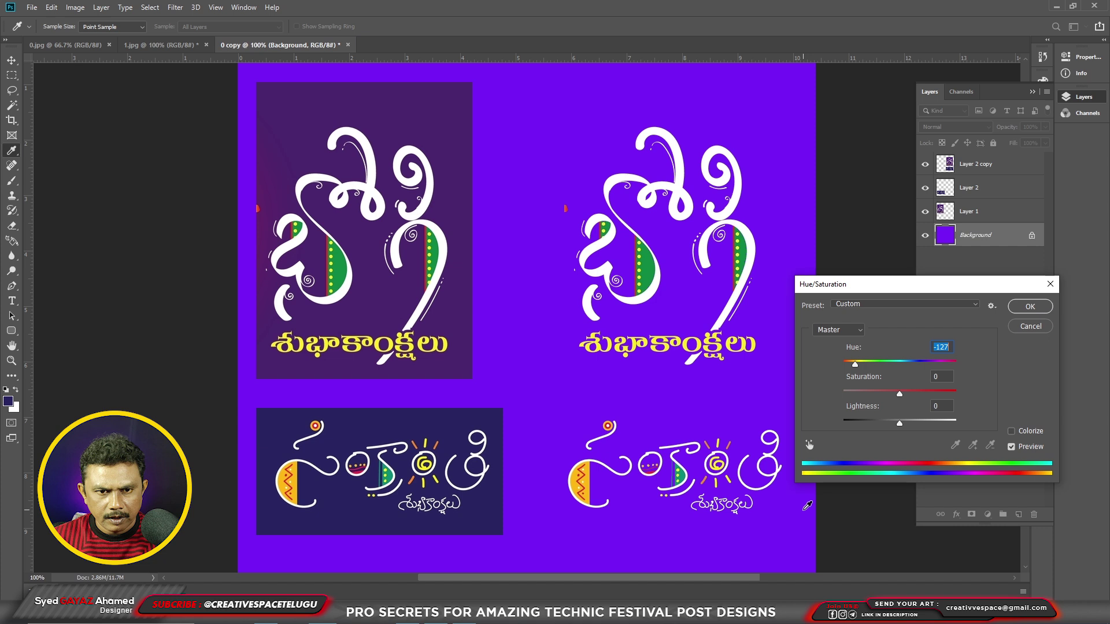
drag(855, 364, 843, 378)
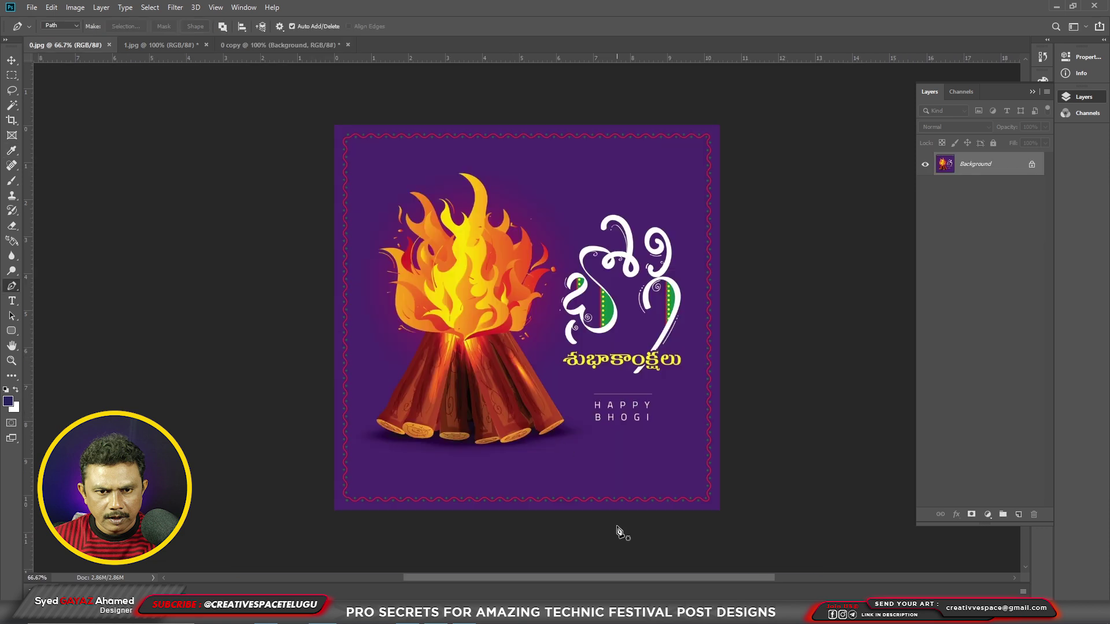
Copy the marqueed Telugu lettering to its own layer and add a #0033ff Solid Color fill layer.
key(m)
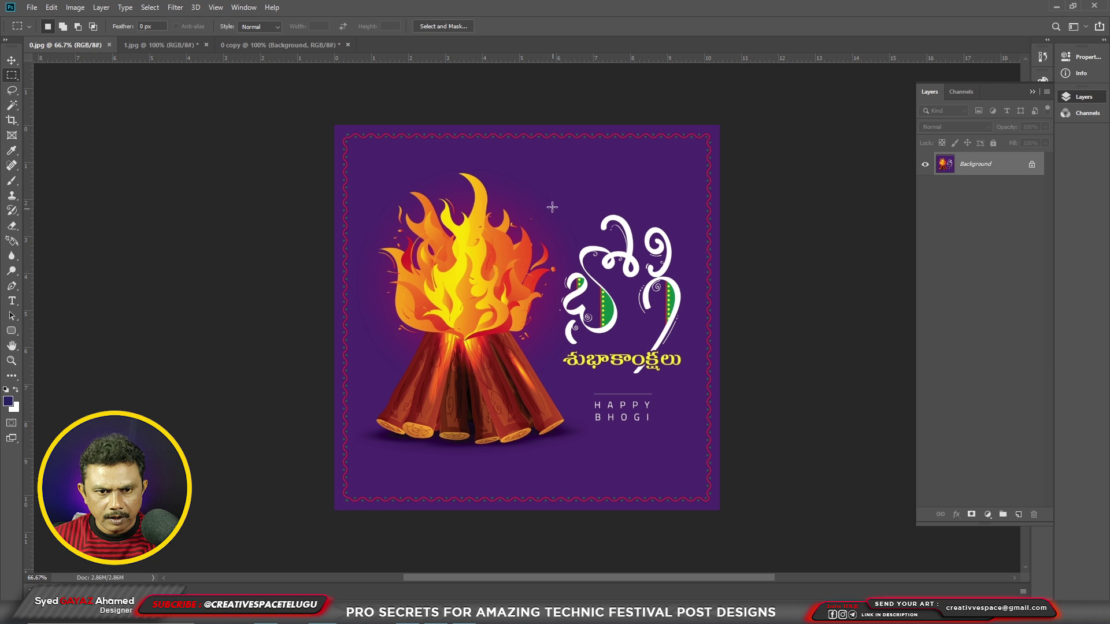
drag(553, 193, 691, 379)
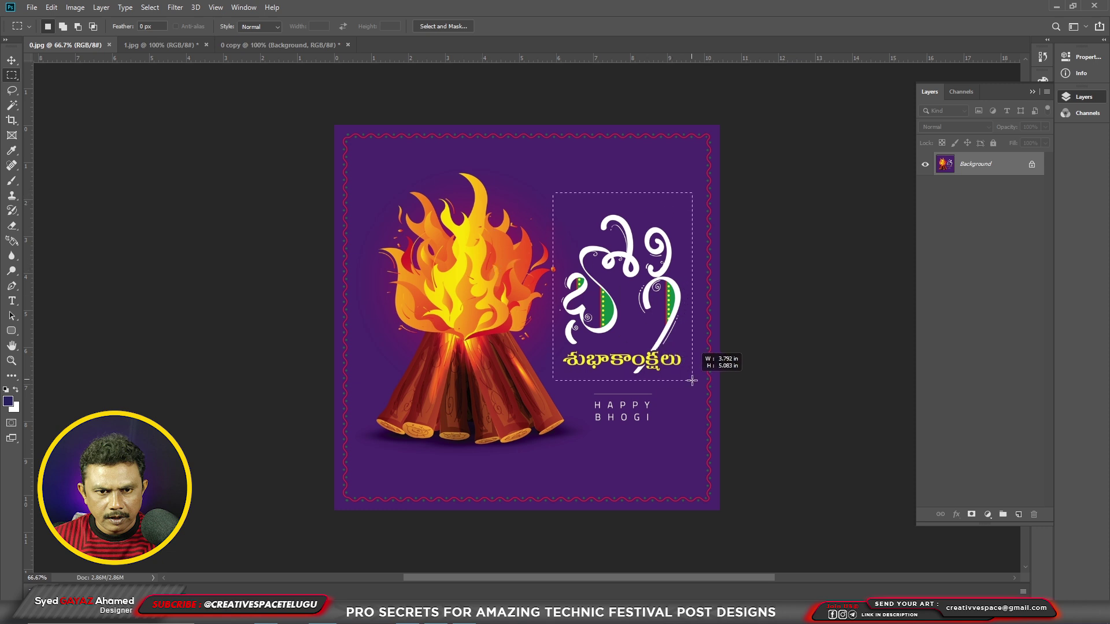
key(ctrl+j)
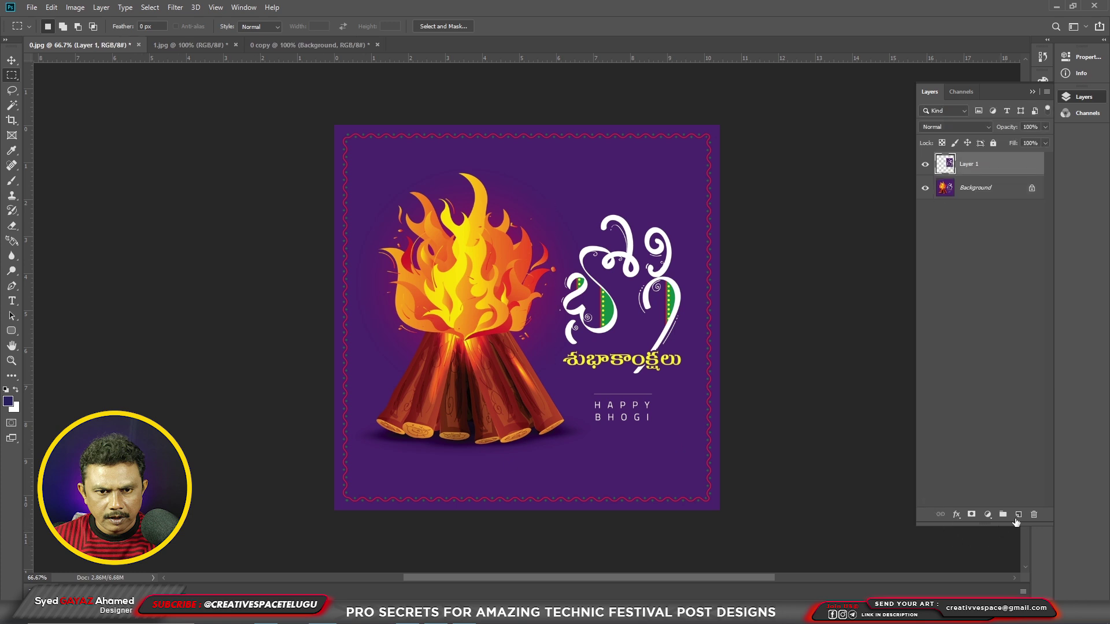
click(987, 514)
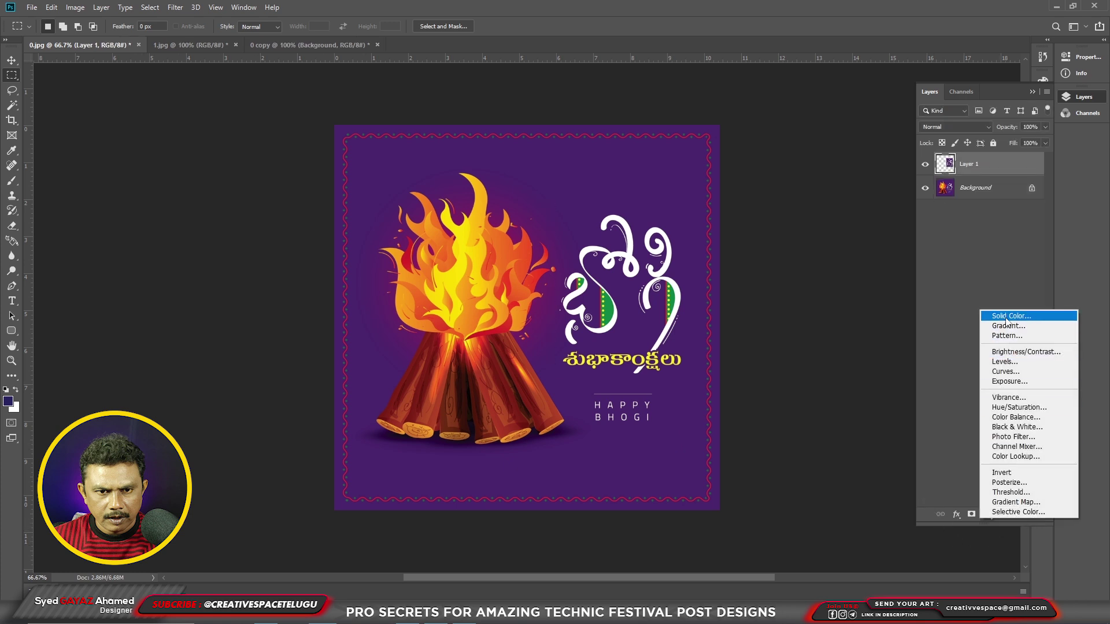
click(1007, 317)
mouse_move(720, 289)
mouse_down()
mouse_move(672, 404)
mouse_move(670, 392)
mouse_up()
text(0033ff)
key(Return)
Put the blue fill below the lettering, shift the lettering left, and pick black as foreground.
key(m)
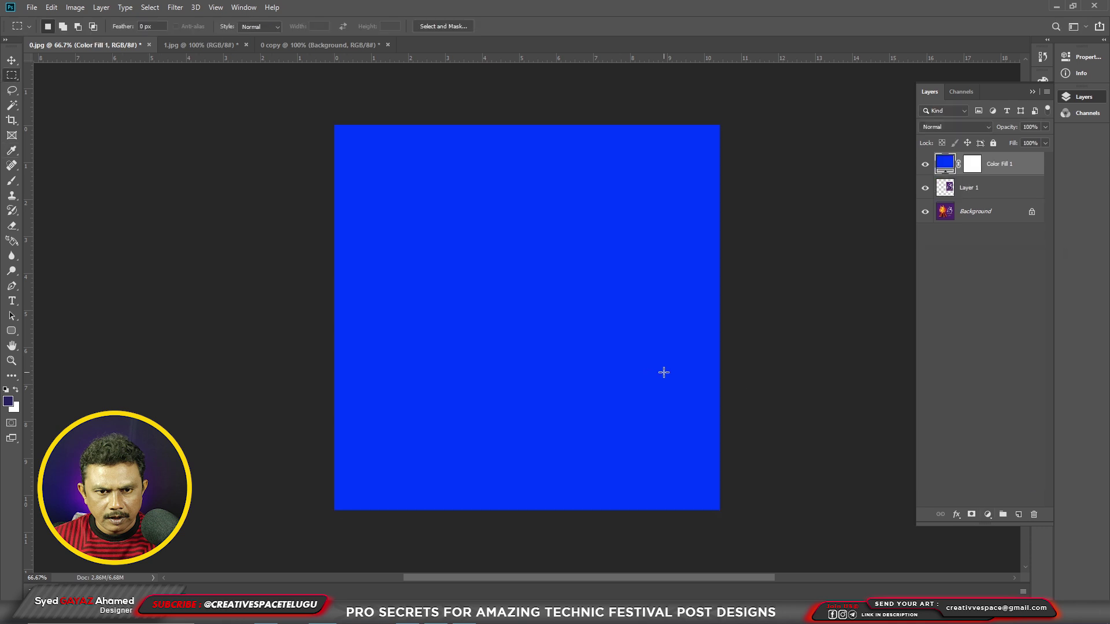
key(ctrl+bracketleft)
key(v)
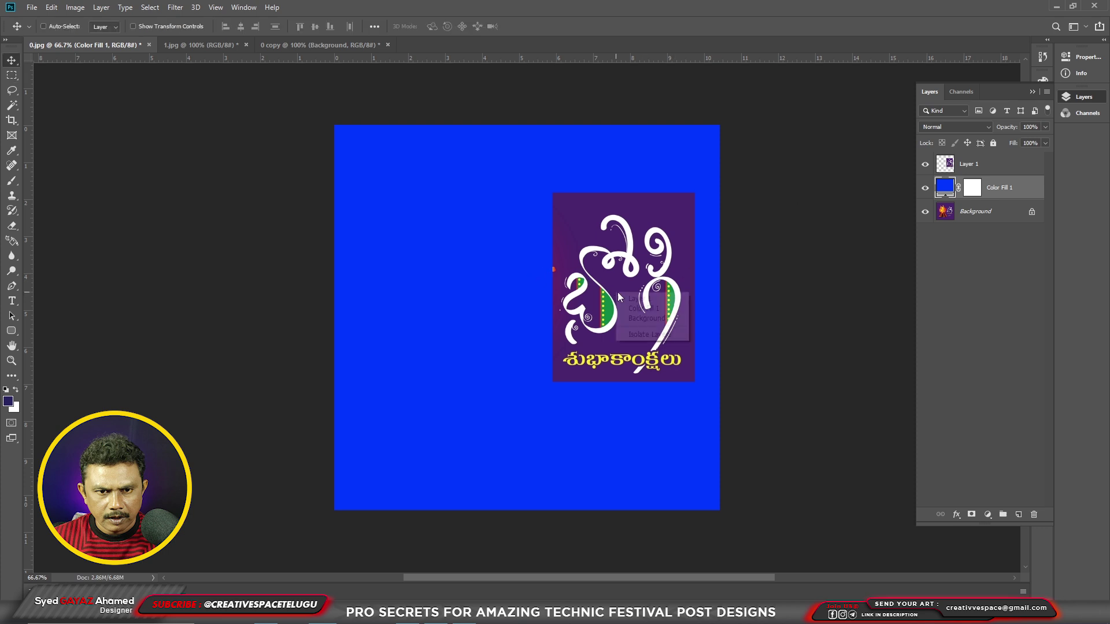
ctrl+click(618, 292)
drag(642, 301, 561, 315)
scroll(609, 317, up, 1)
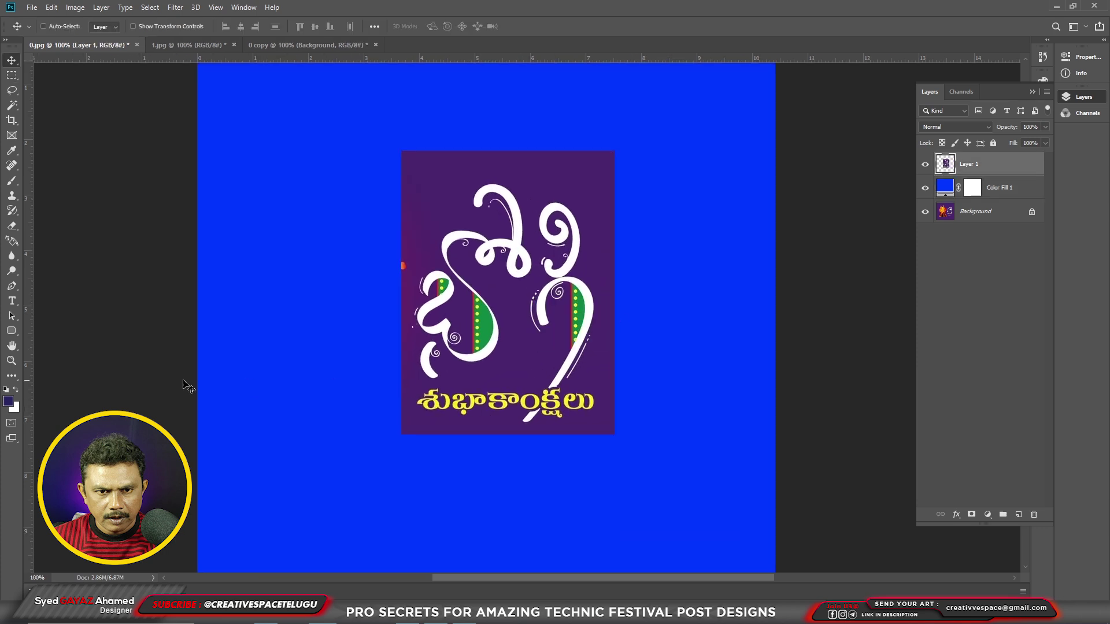
click(8, 401)
drag(902, 435, 913, 446)
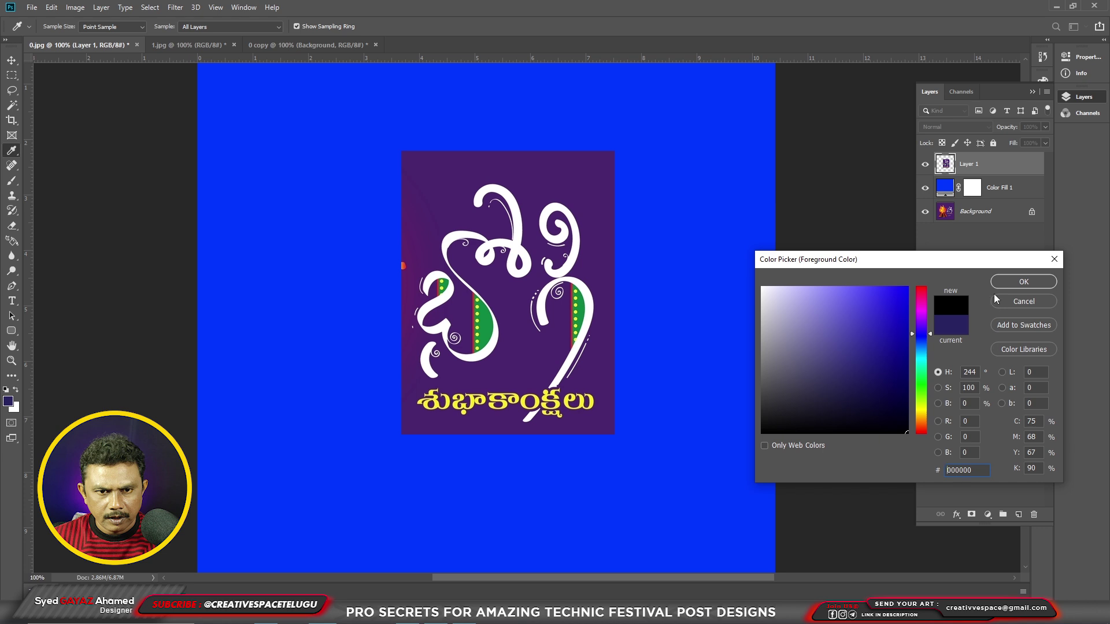
Apply a white-to-black Gradient Map so the Bhogi lettering becomes black on pale grey.
click(1023, 283)
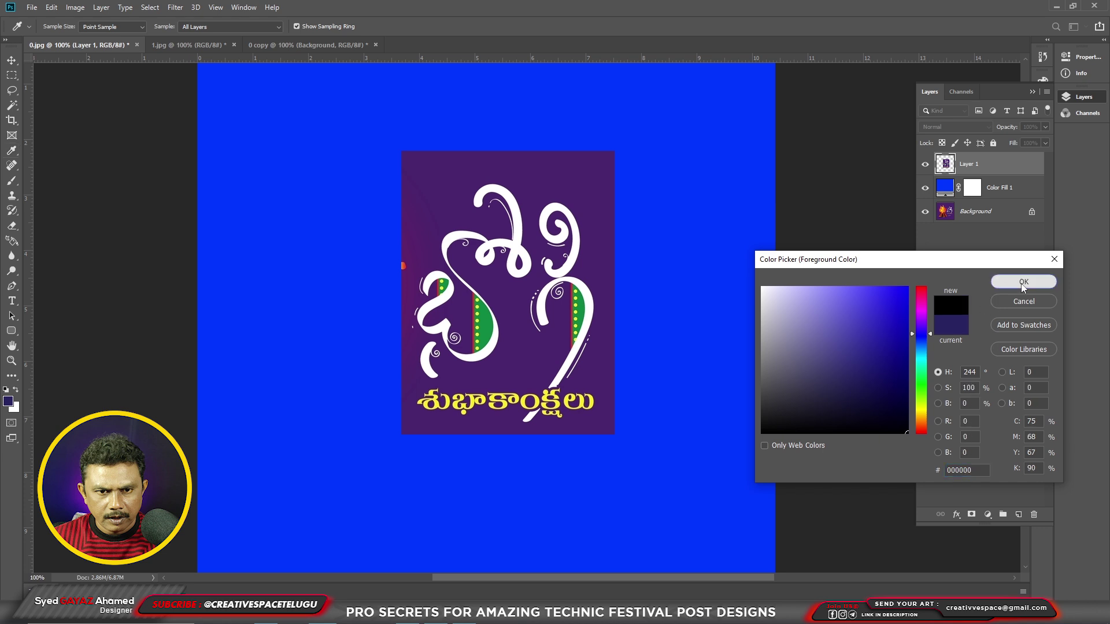
click(75, 8)
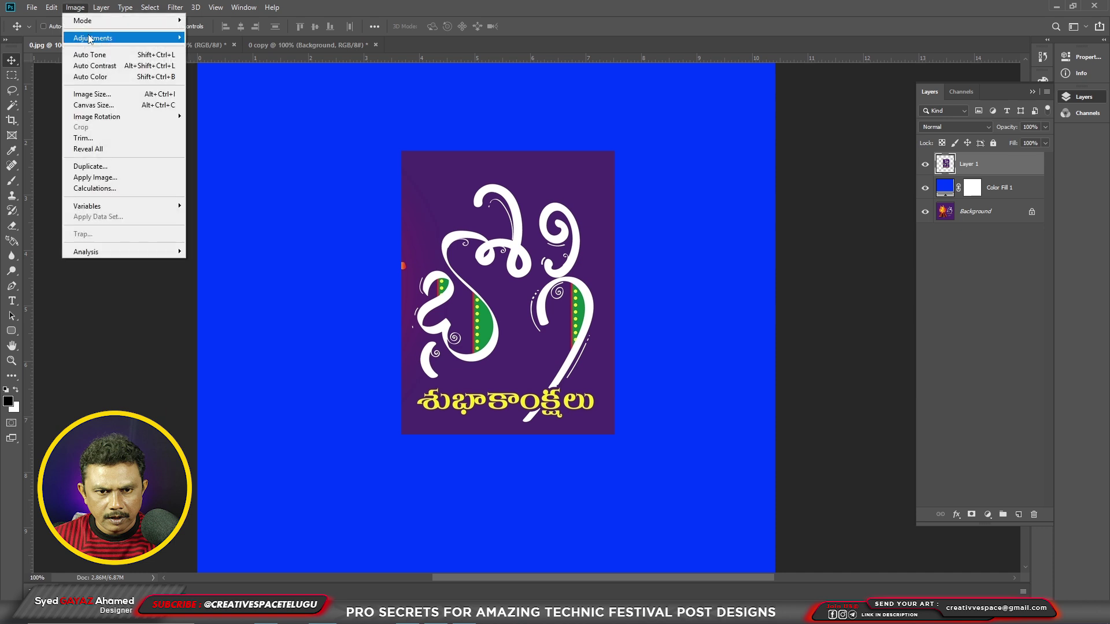
mouse_move(92, 37)
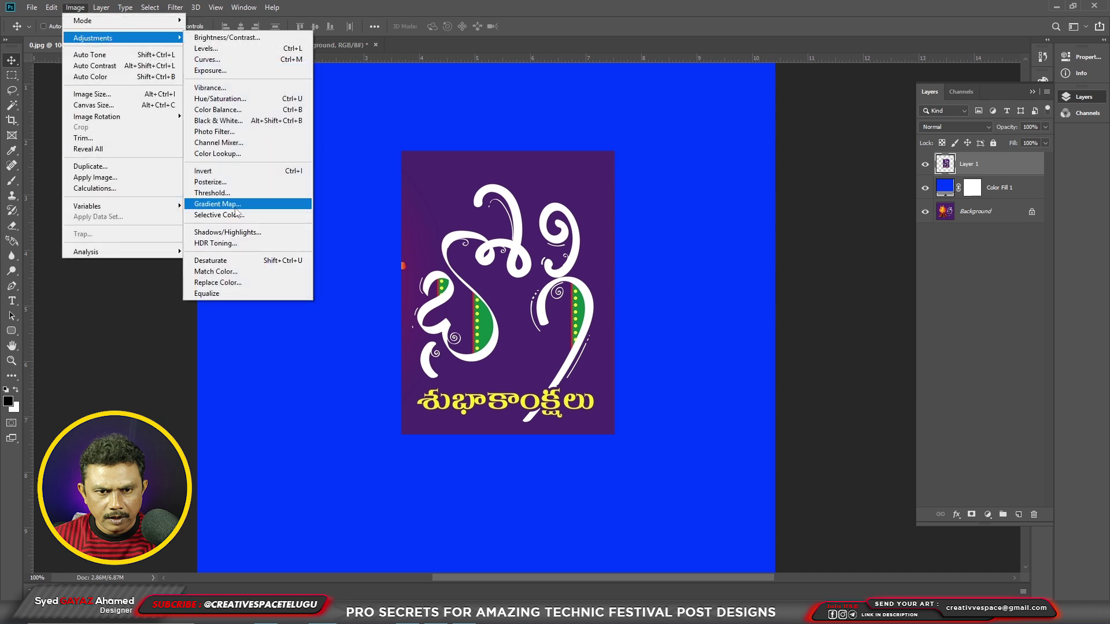
click(236, 206)
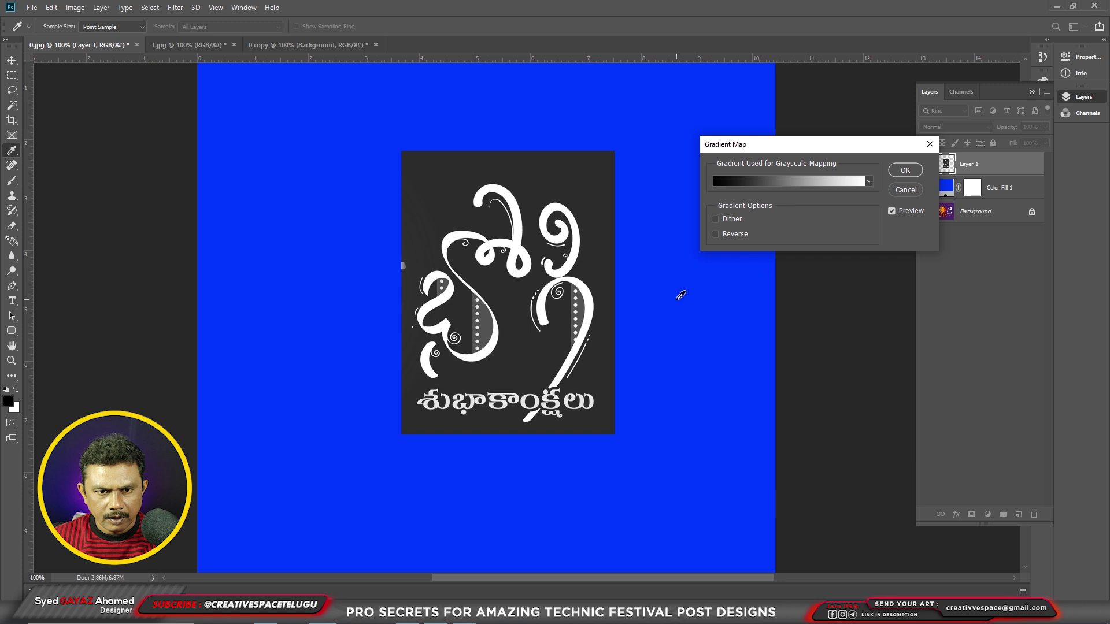
click(743, 183)
drag(1000, 431, 822, 431)
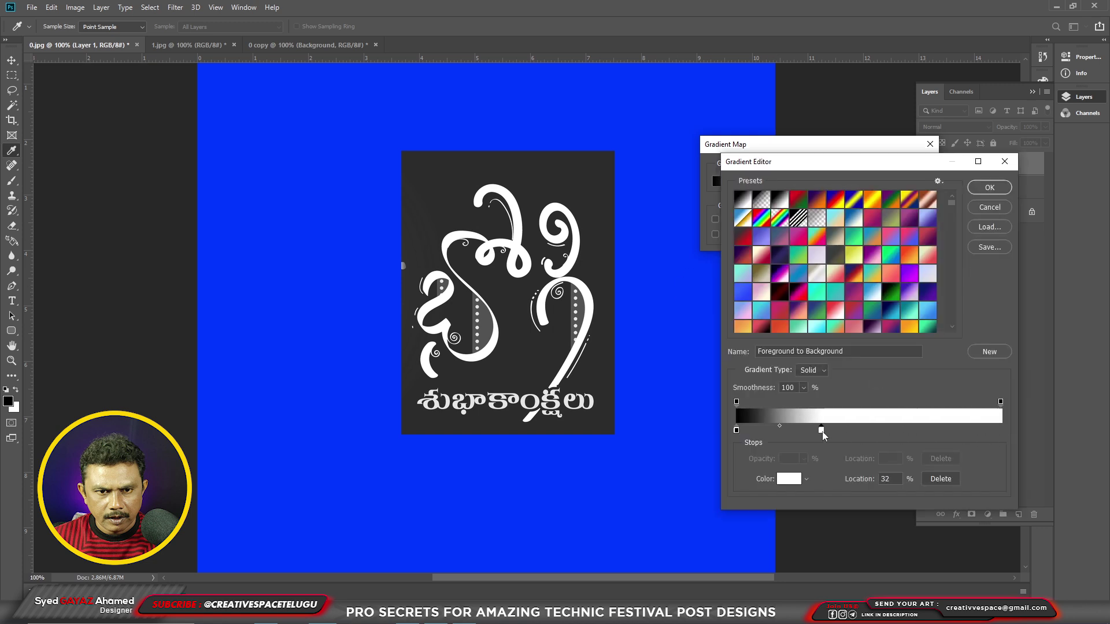
drag(736, 430, 1000, 430)
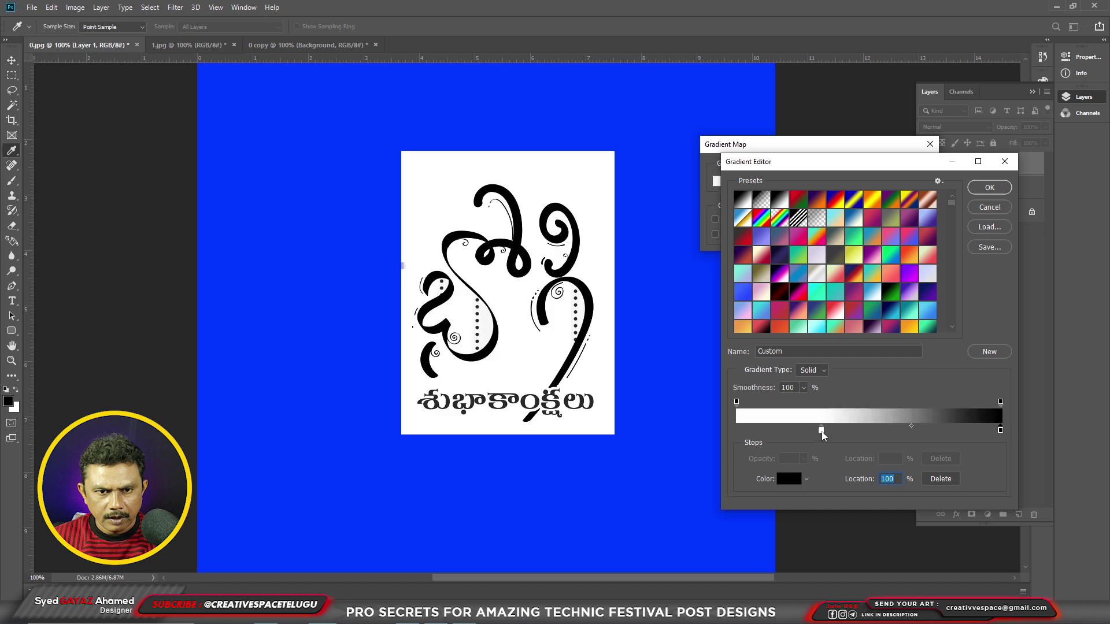
mouse_move(821, 430)
mouse_down()
mouse_move(735, 430)
mouse_move(764, 429)
mouse_up()
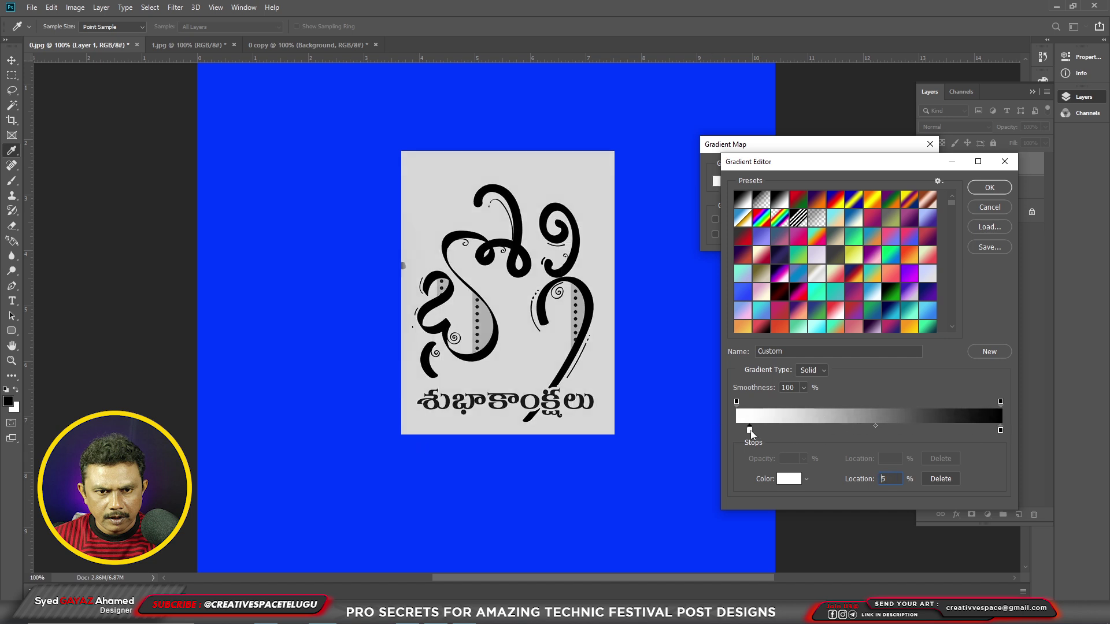
click(988, 190)
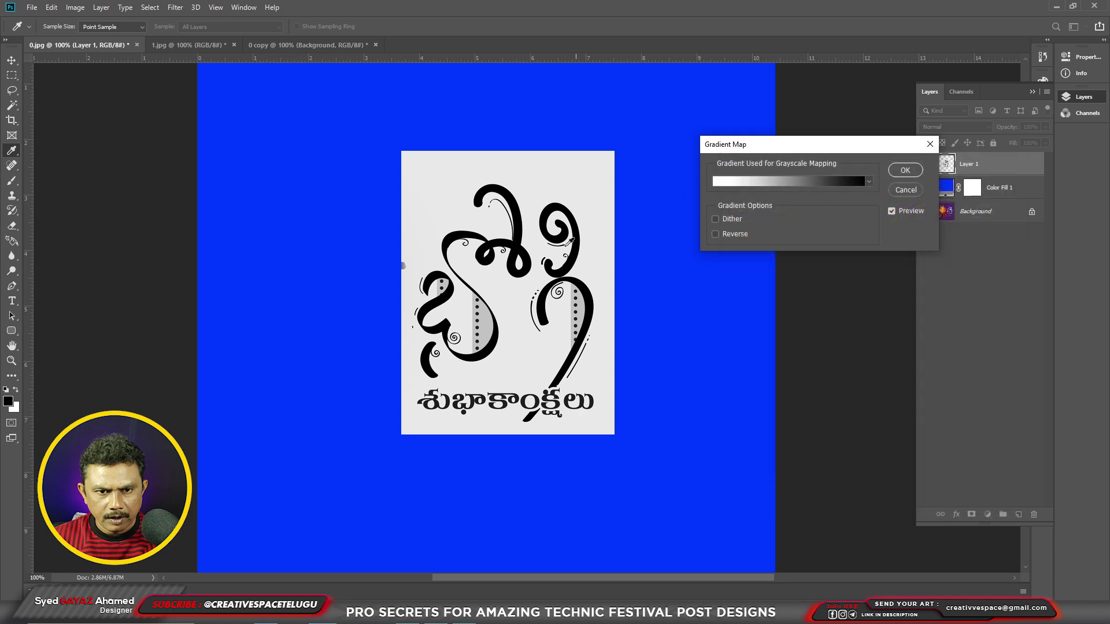
ctrl+click(524, 275)
key(Return)
right_click(524, 273)
click(537, 295)
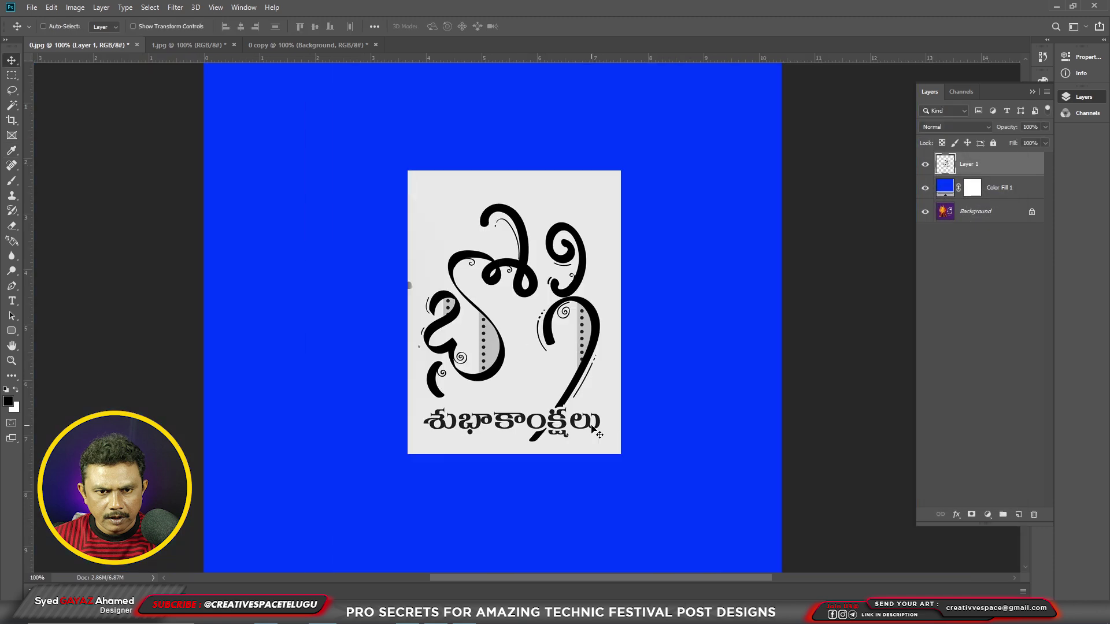
Duplicate the Blue channel and select the light background around the lettering.
key(w)
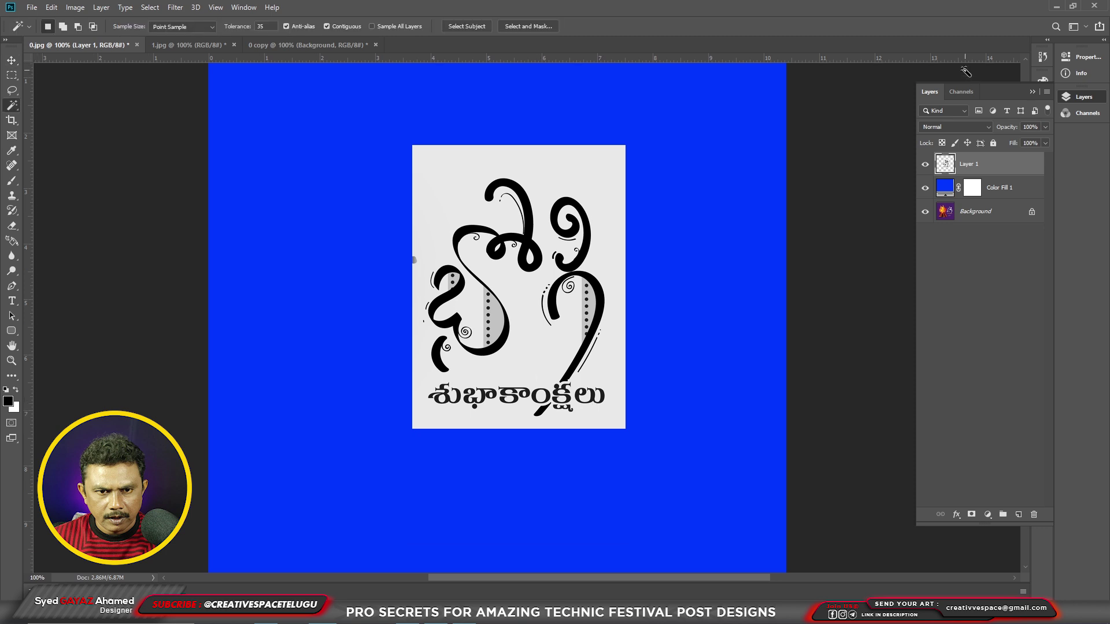
click(962, 93)
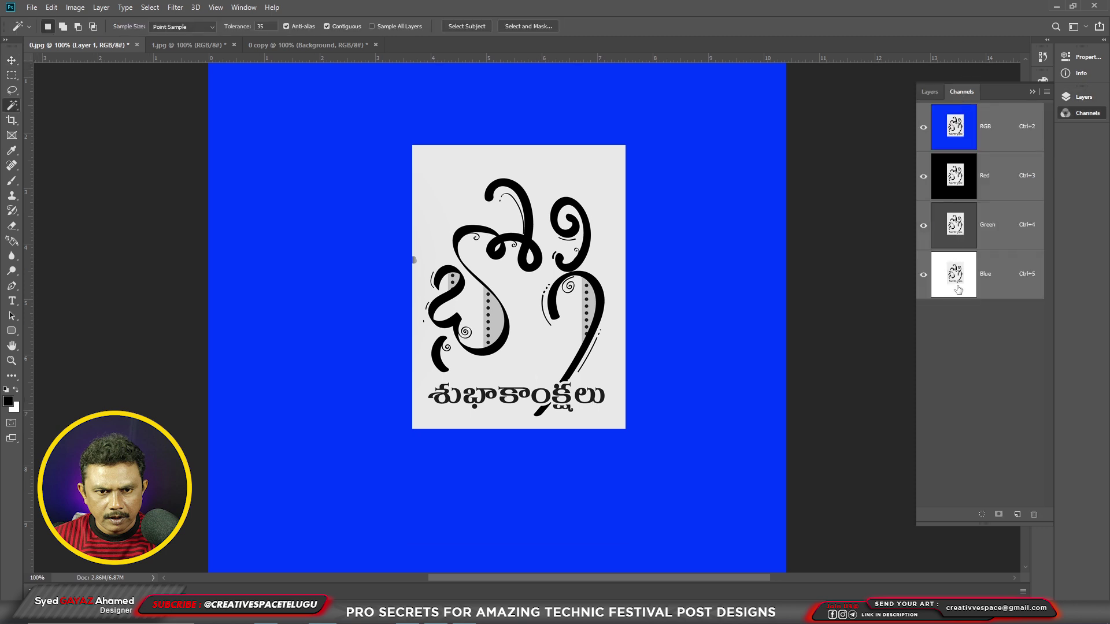
drag(955, 277, 1017, 513)
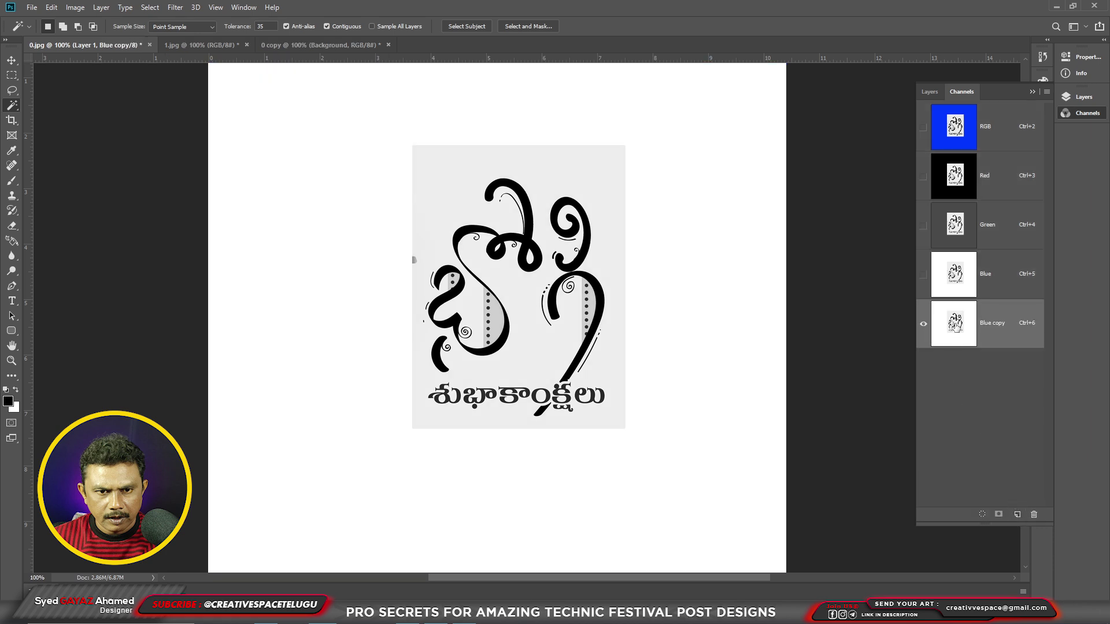
click(414, 260)
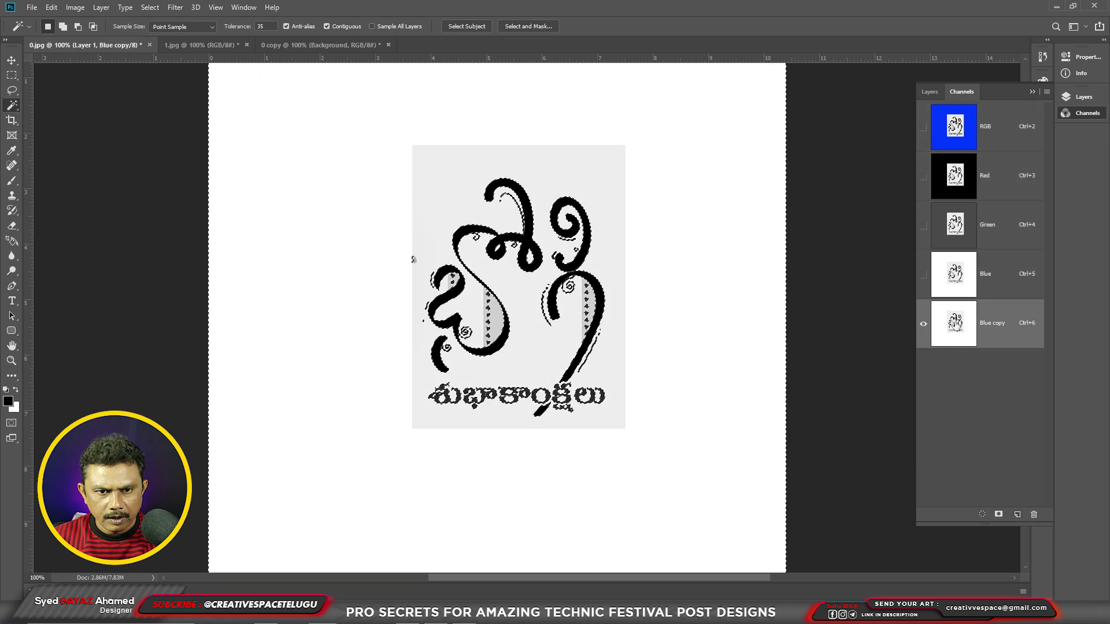
scroll(586, 352, up, 3)
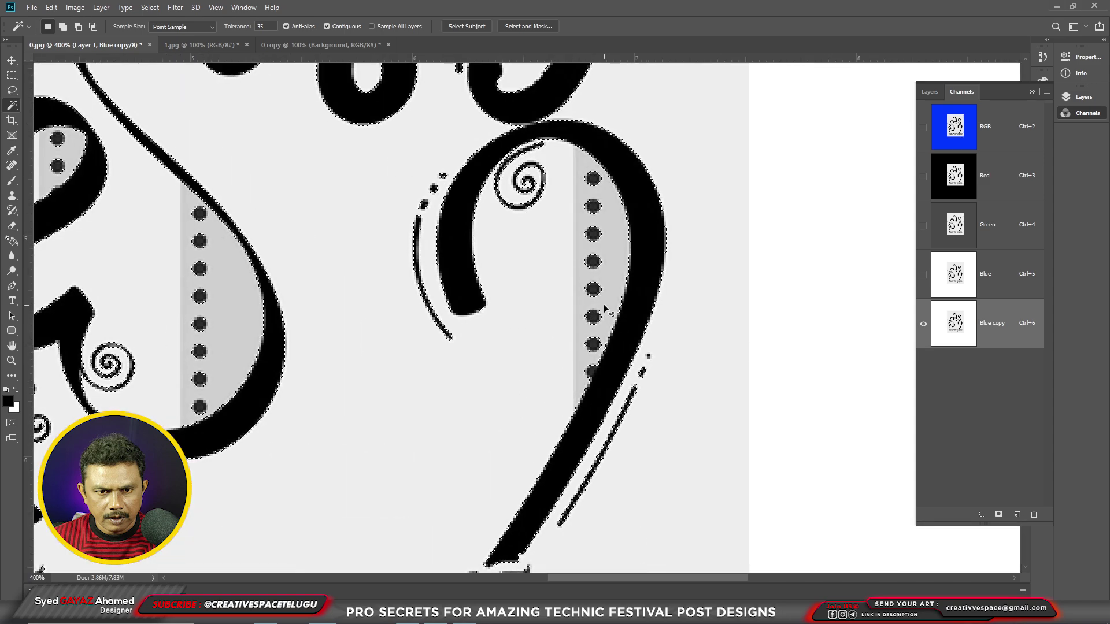
scroll(605, 310, down, 3)
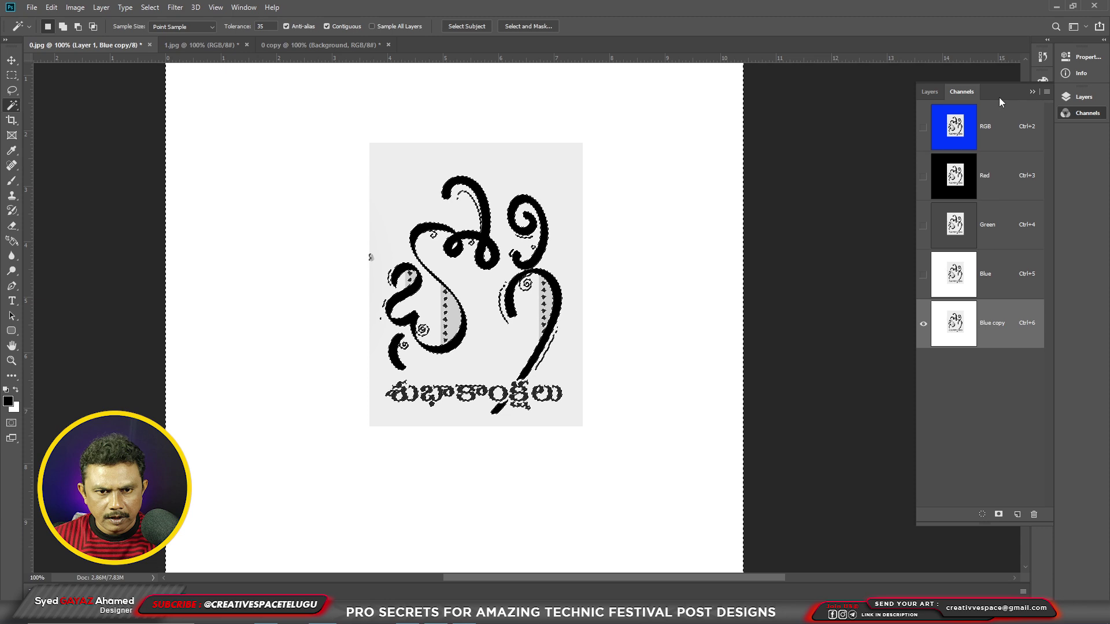
Delete the selected grey background from Layer 1 and deselect.
click(929, 91)
click(990, 167)
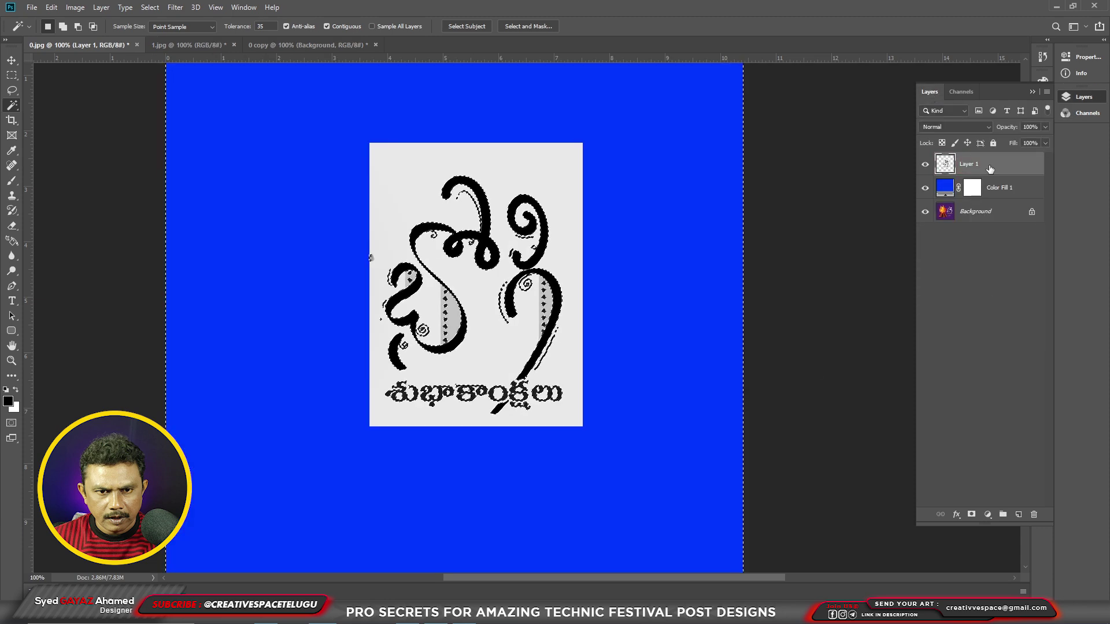
key(Delete)
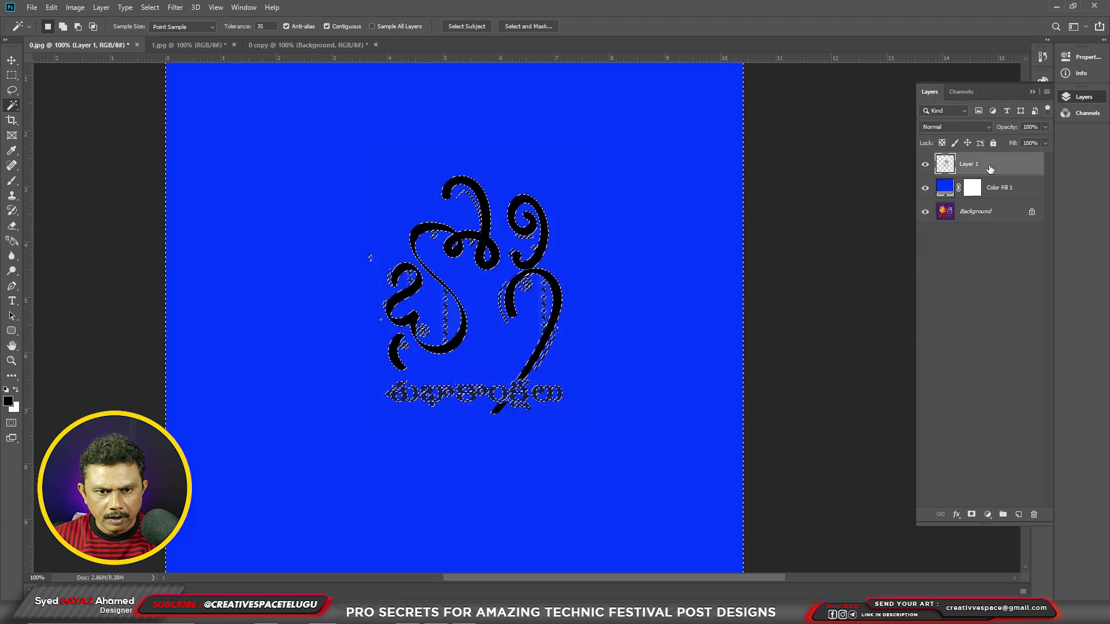
key(ctrl+d)
scroll(523, 366, up, 2)
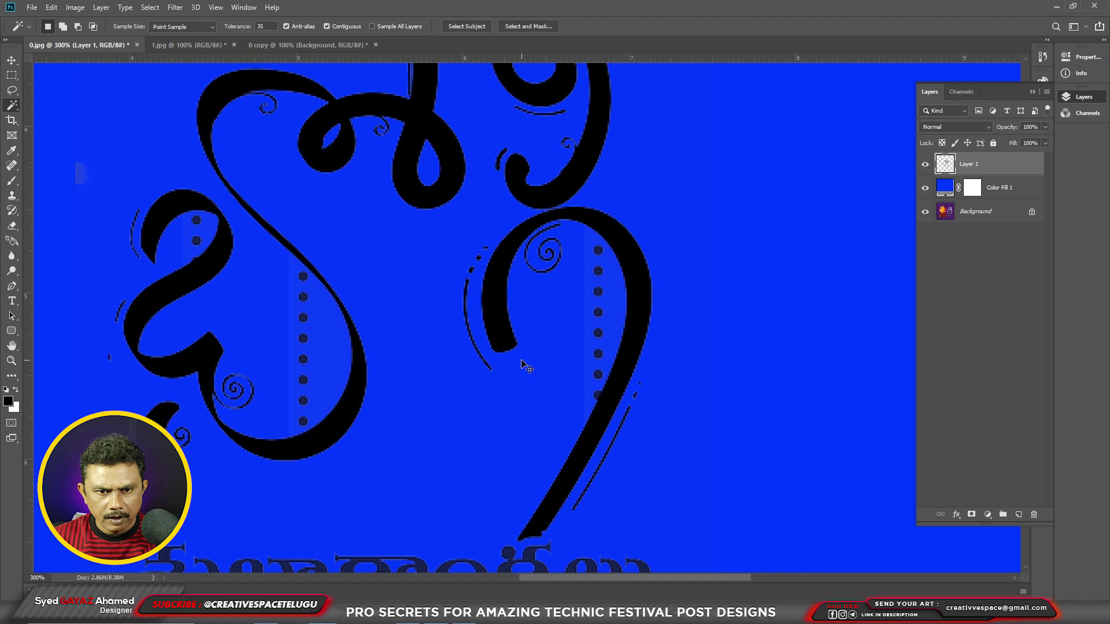
scroll(523, 367, down, 2)
scroll(523, 367, down, 2)
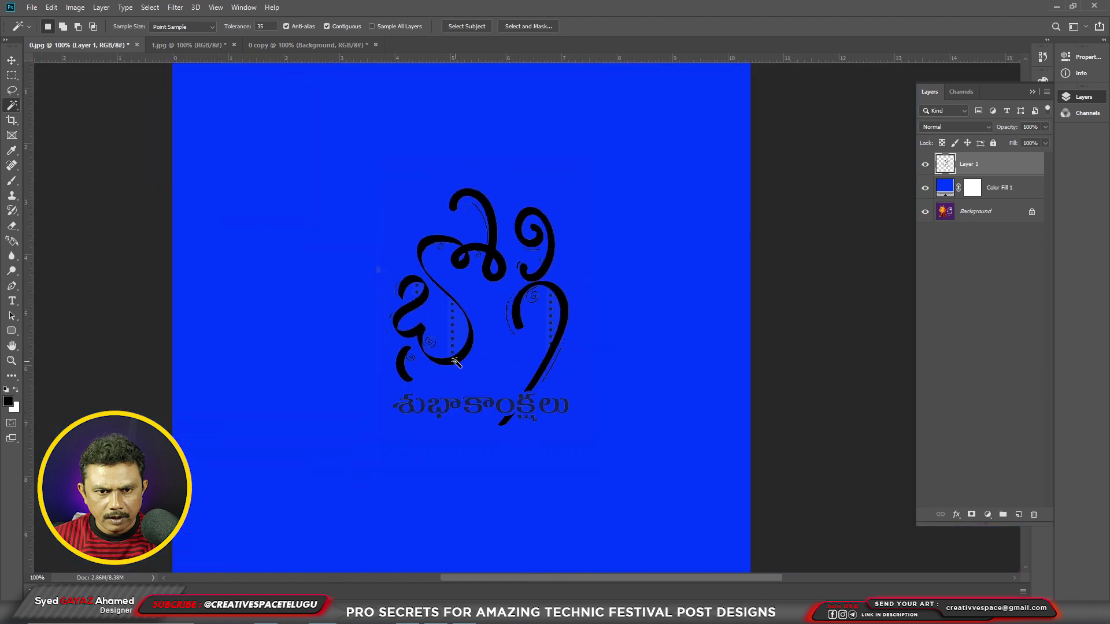
scroll(507, 334, up, 2)
scroll(507, 334, up, 1)
key(v)
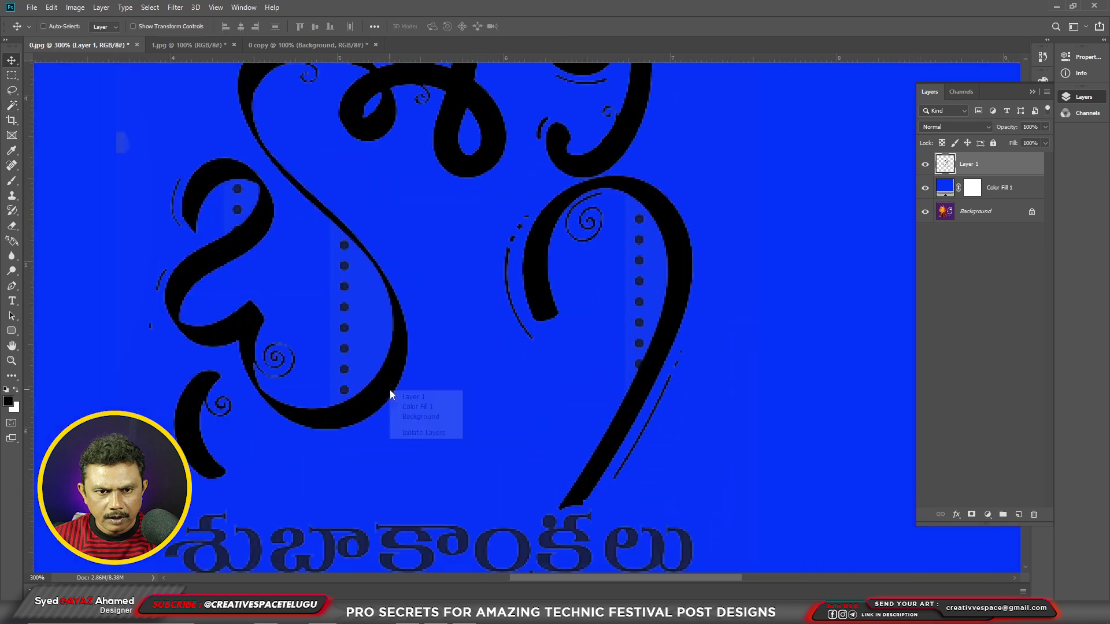
right_click(399, 399)
click(405, 397)
Invert the black Bhogi lettering to white.
key(ctrl+i)
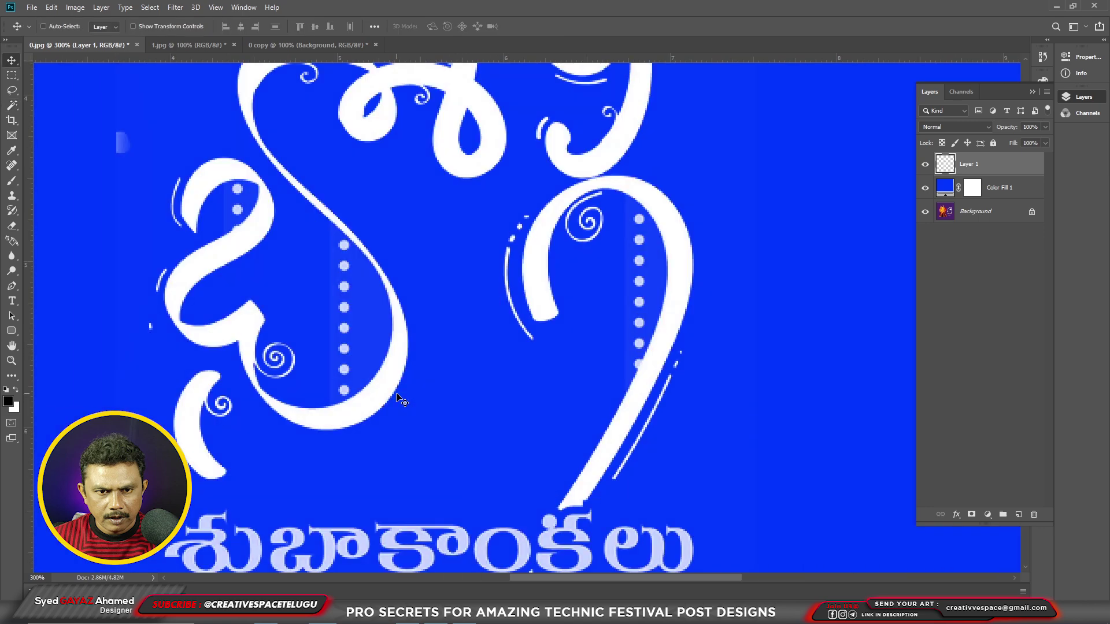
scroll(399, 398, down, 1)
scroll(399, 399, down, 1)
key(w)
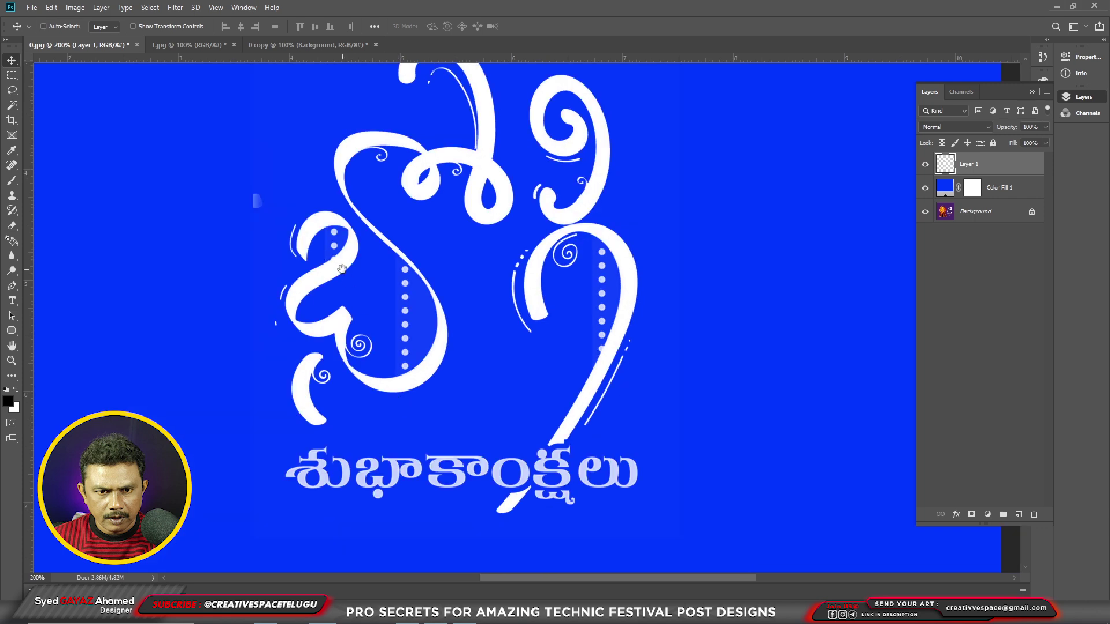
scroll(142, 156, down, 1)
Draw a black rectangle on a new layer over the left dotted strip and copy it onto the right strip.
click(10, 75)
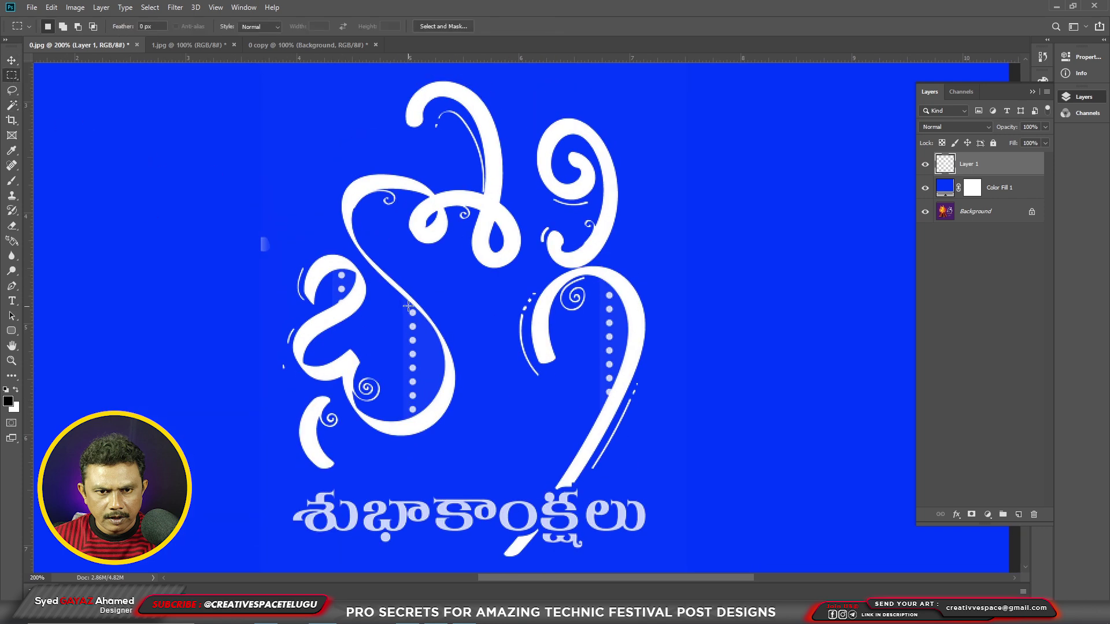
drag(402, 292, 462, 431)
key(ctrl+shift+alt+n)
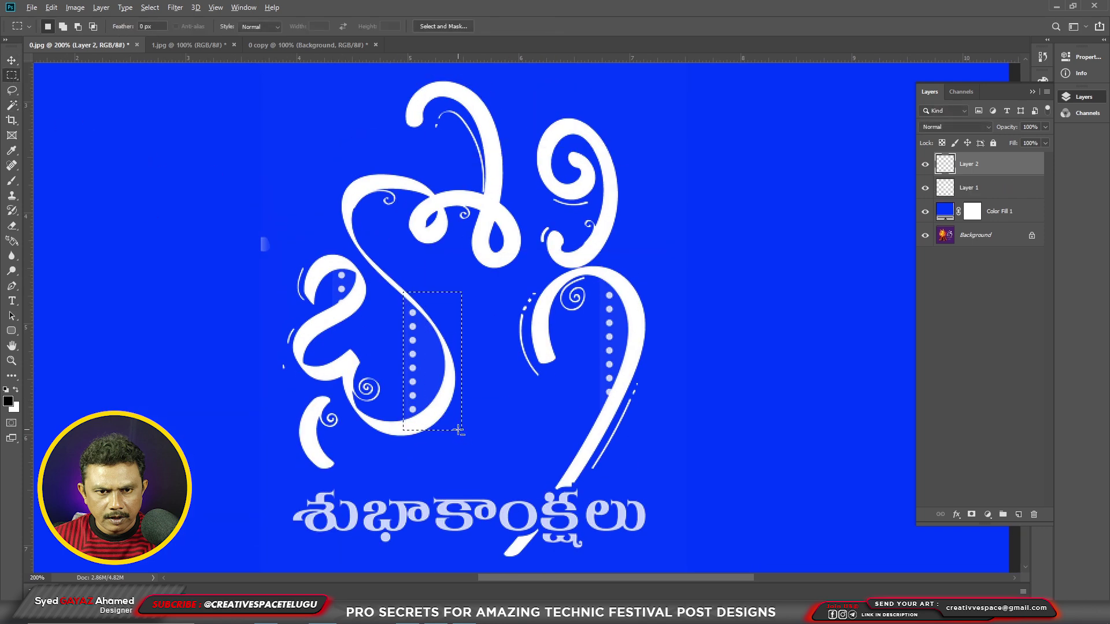
key(alt+BackSpace)
key(v)
drag(433, 388, 631, 368)
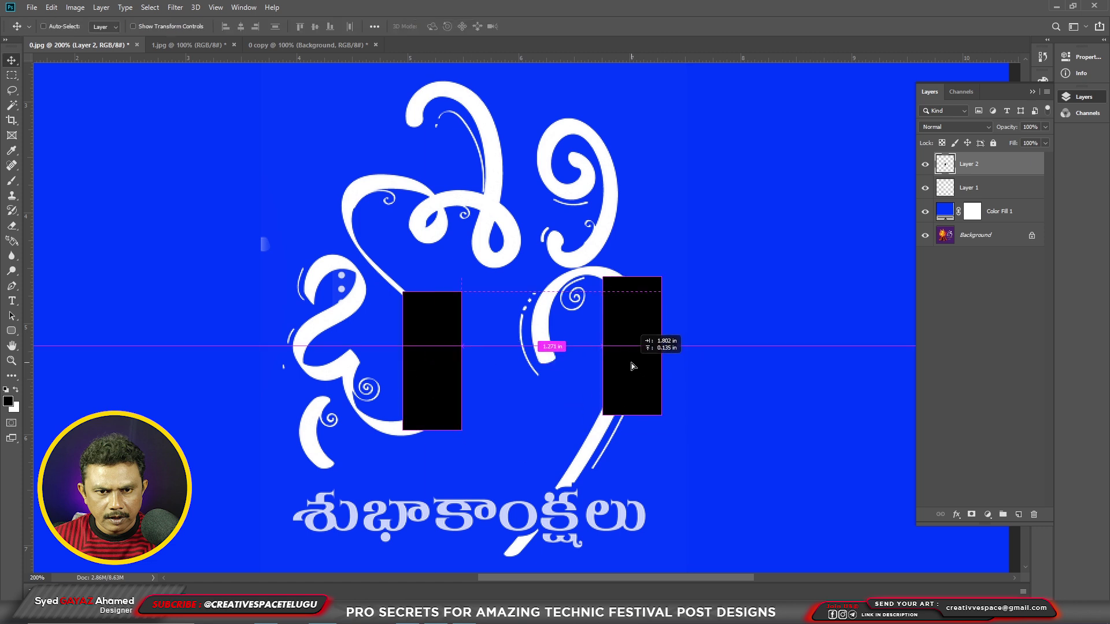
Drag the coloured Bhogi artwork layer from the 0 copy document into the blue document.
key(ctrl+shift+Tab)
right_click(349, 307)
click(349, 307)
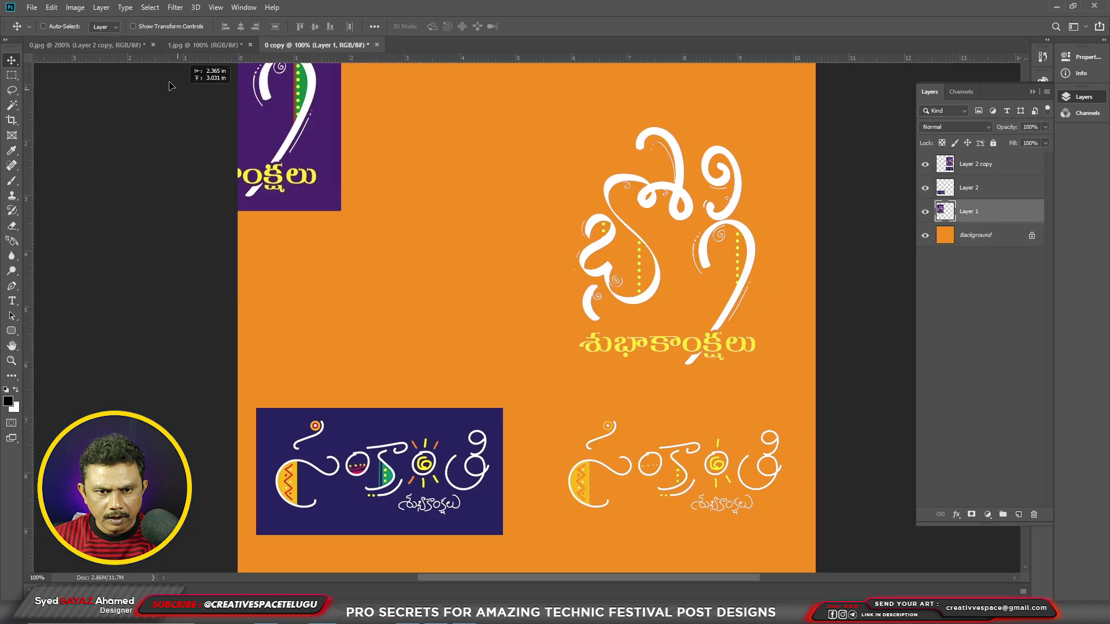
drag(349, 308, 214, 277)
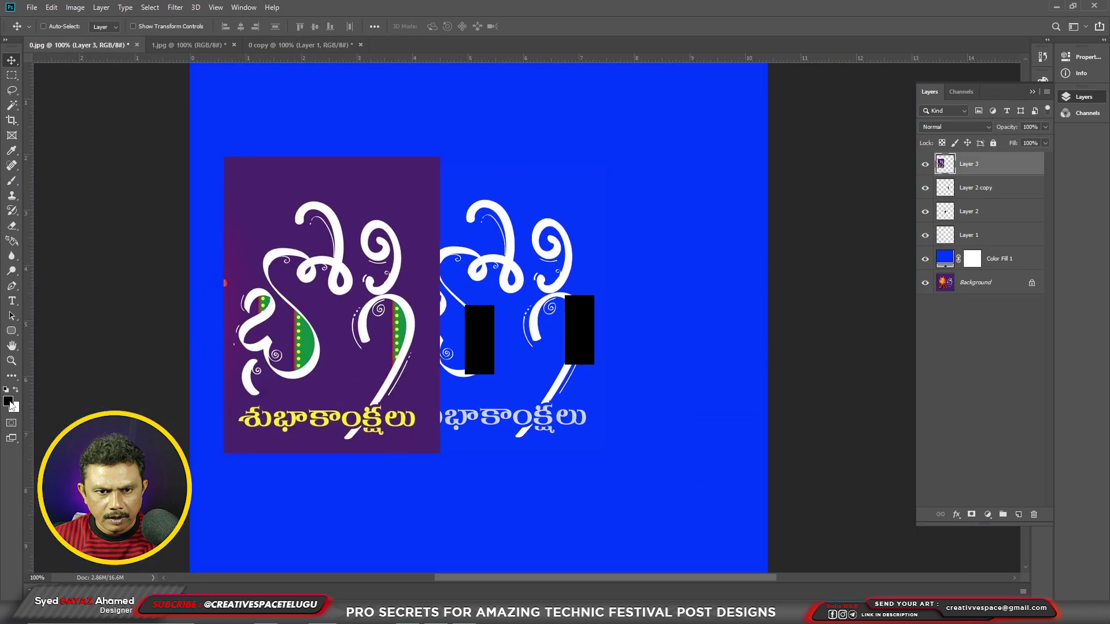
Sample the artwork's green as foreground and fill both rectangles green.
click(8, 400)
click(401, 327)
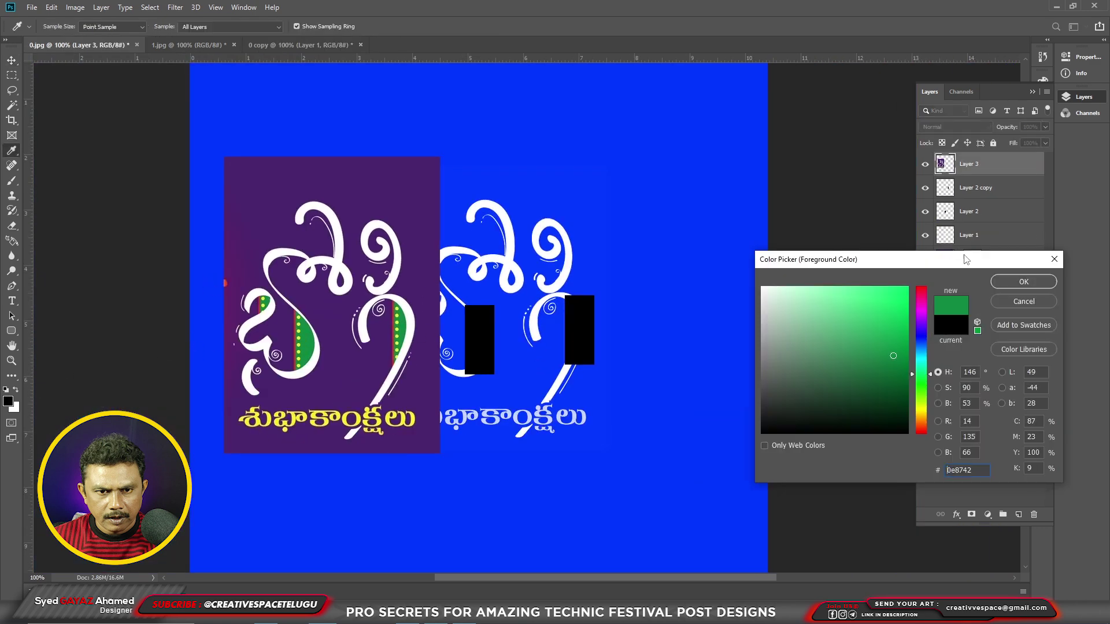
click(1023, 281)
key(ctrl+plus)
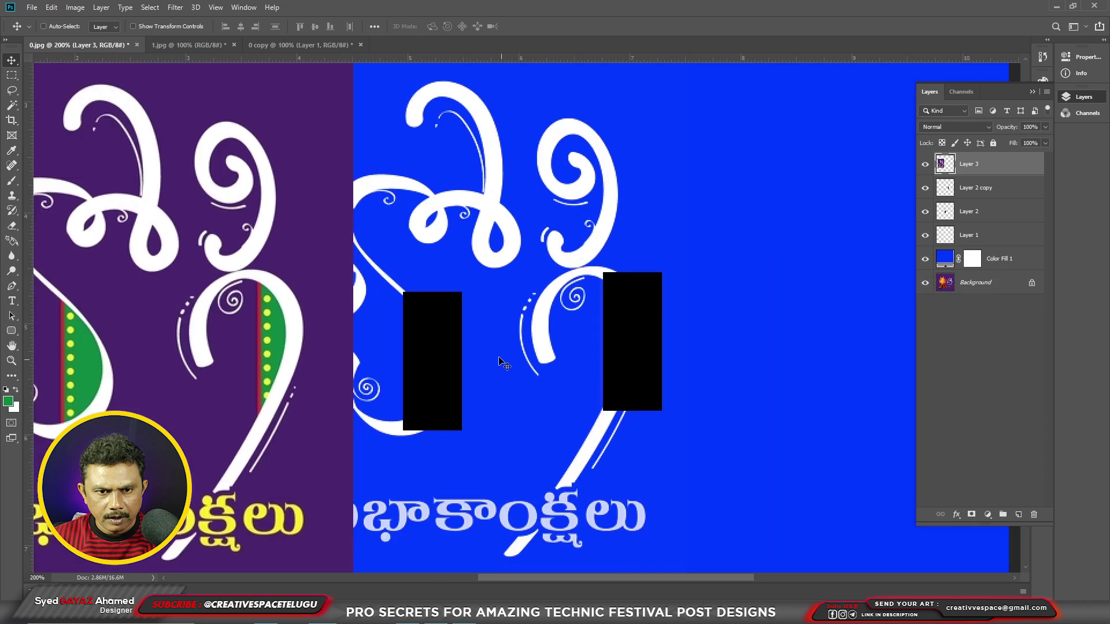
right_click(446, 362)
click(450, 360)
key(shift+alt+BackSpace)
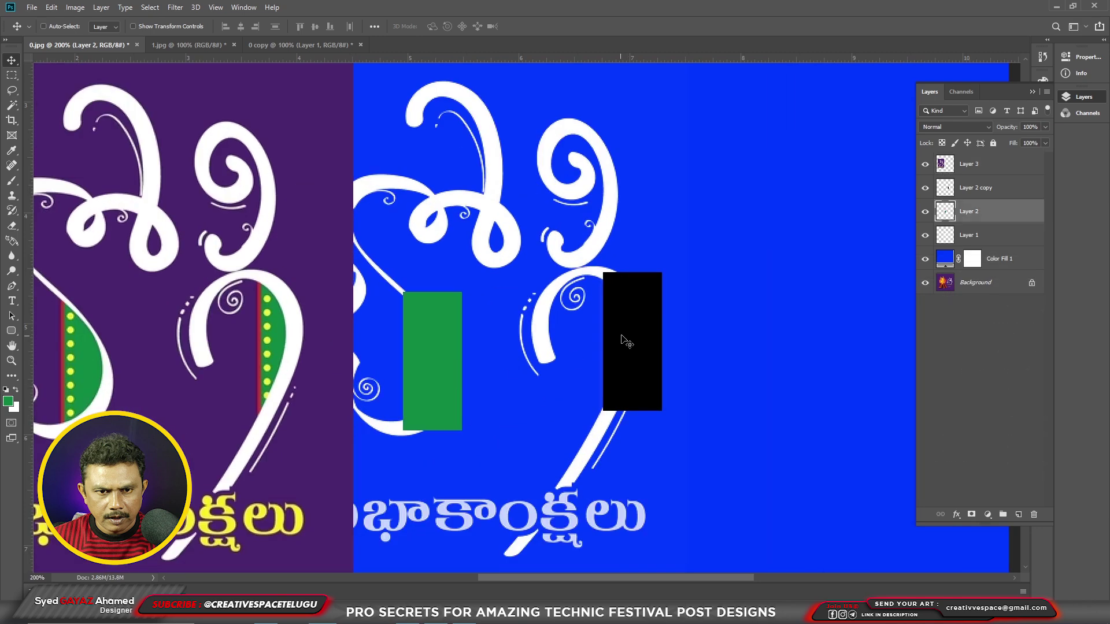
ctrl+click(634, 345)
key(shift+alt+BackSpace)
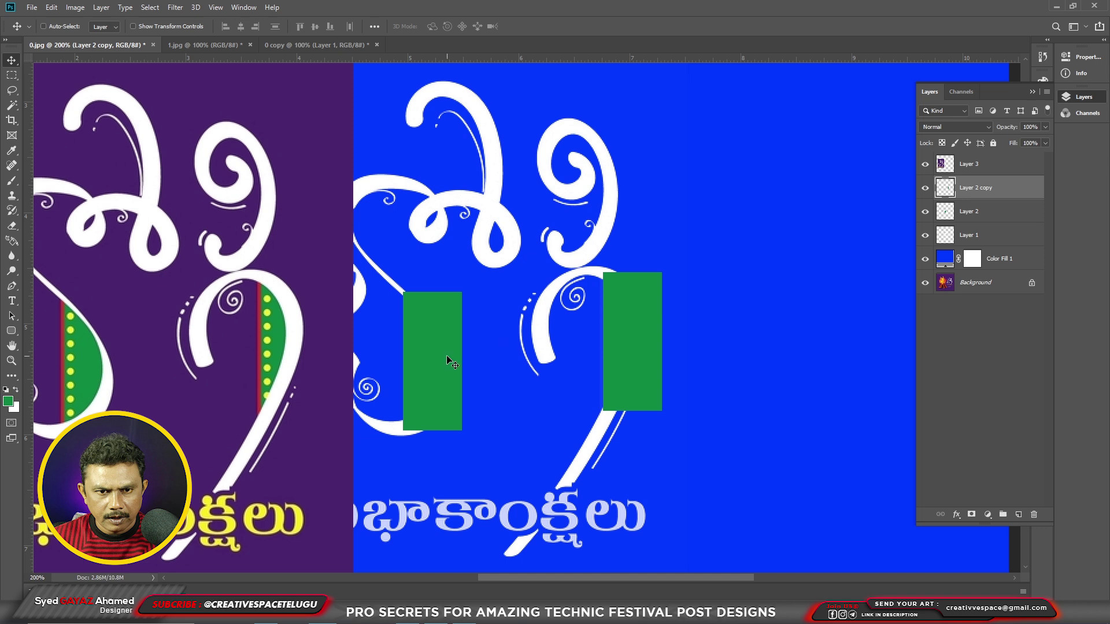
Make red-filled copies of both green rectangles, offset slightly, and send each behind its original.
drag(447, 356, 446, 356)
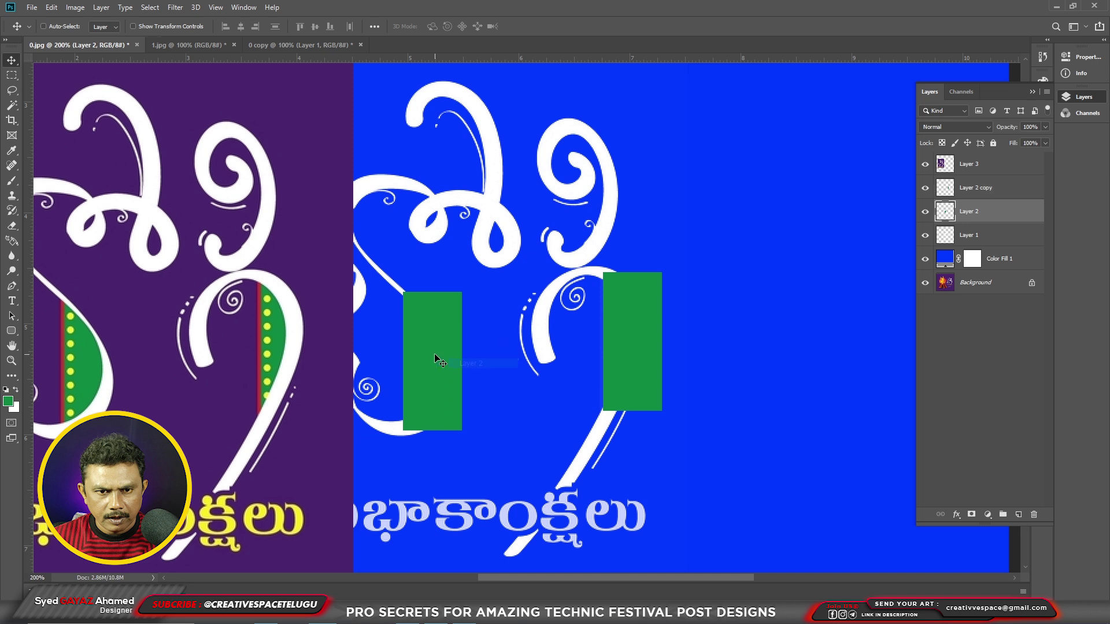
click(9, 403)
key(Return)
key(alt+BackSpace)
key(ctrl+bracketleft)
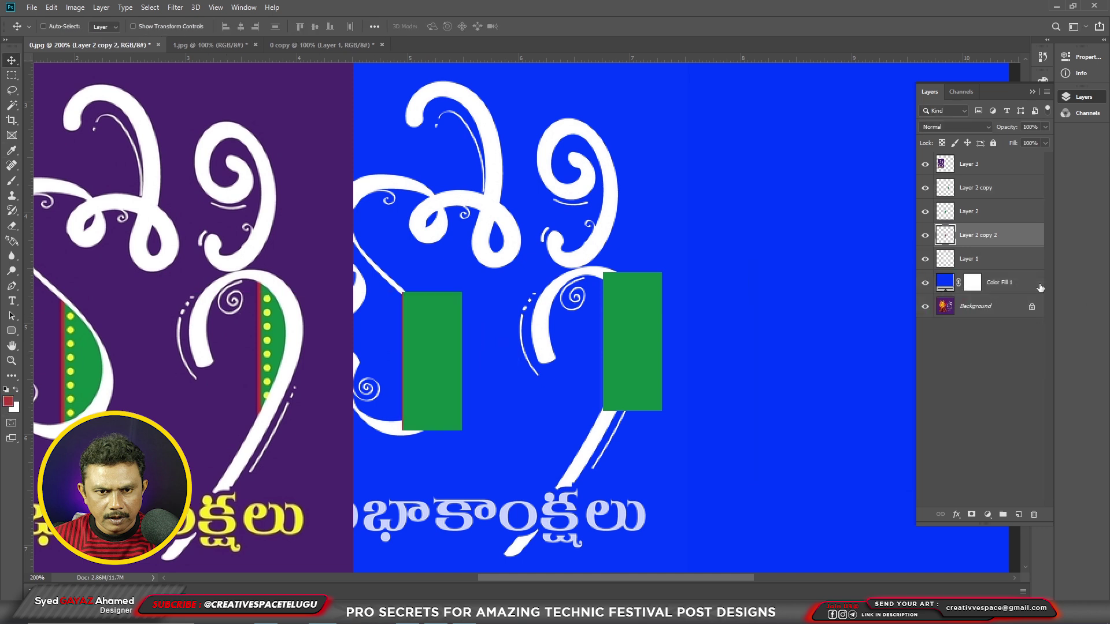
ctrl+click(634, 368)
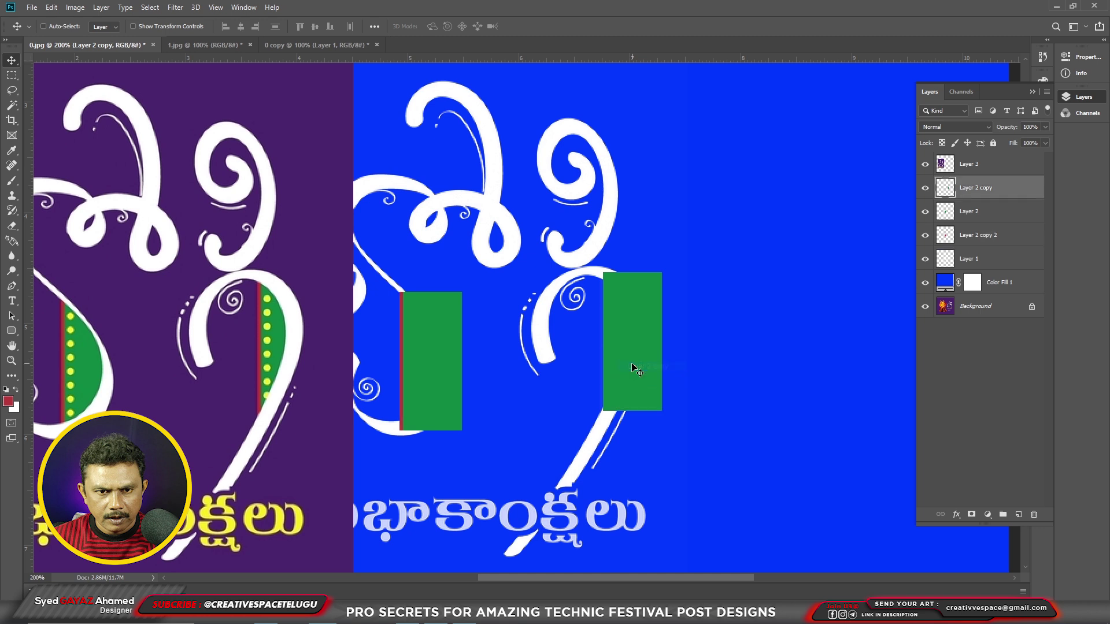
drag(634, 368, 627, 366)
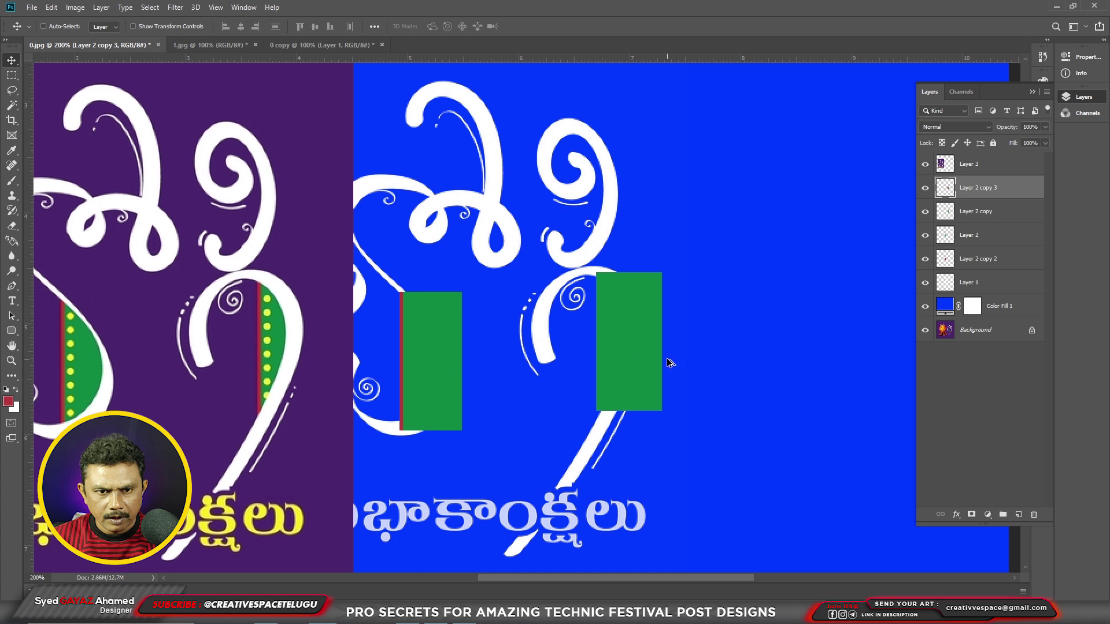
key(shift+alt+BackSpace)
key(ctrl+bracketleft)
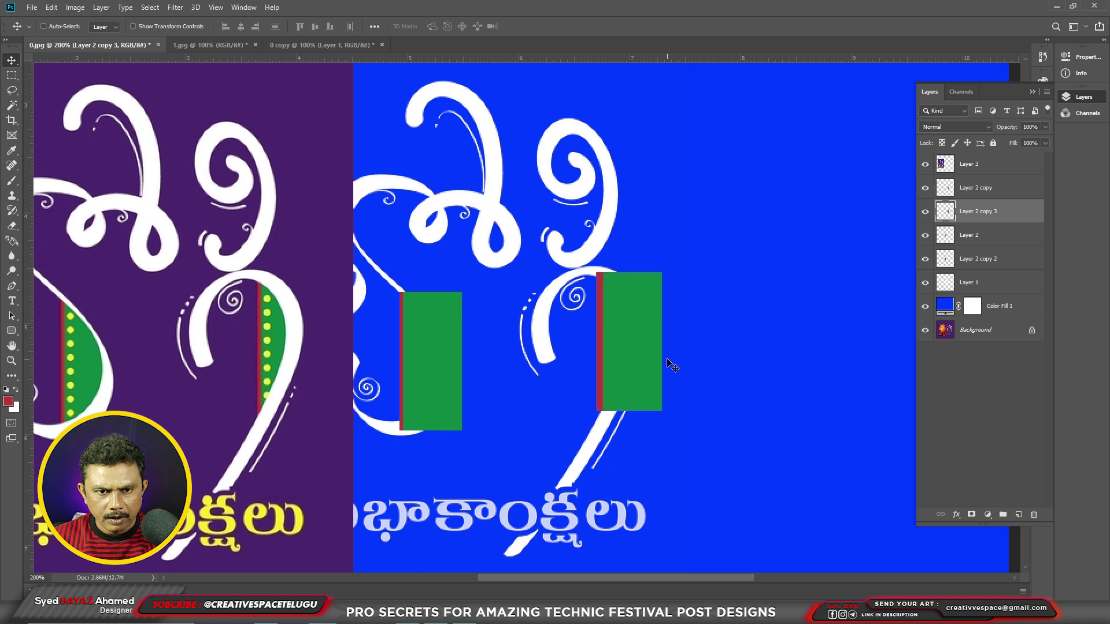
Merge each red strip into its green rectangle, move them under the white lettering, and hide rulers.
right_click(636, 364)
shift+click(659, 366)
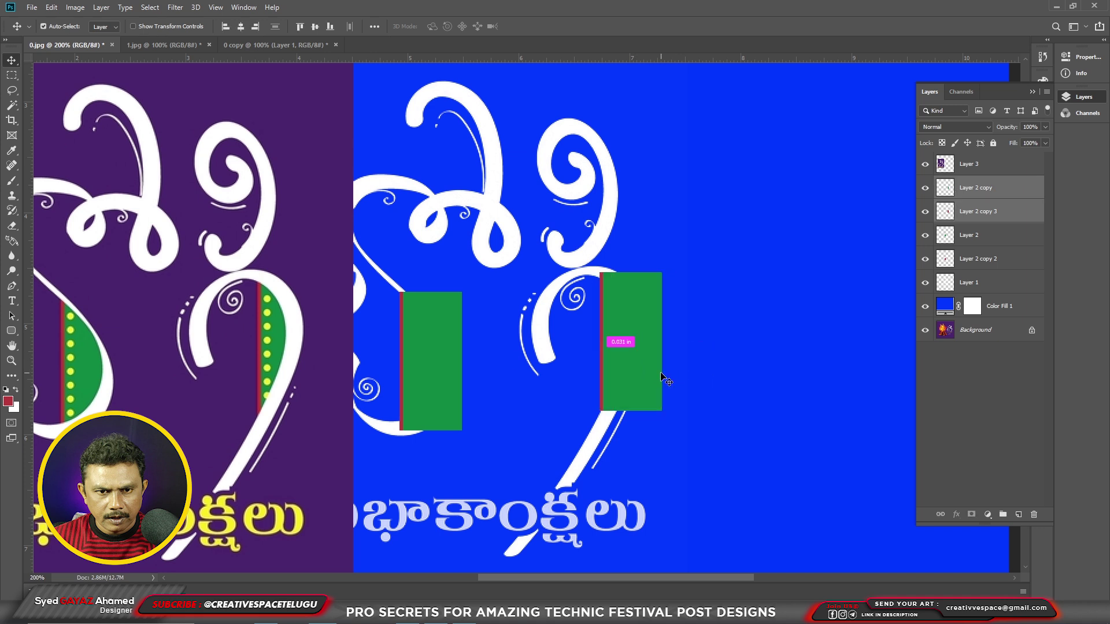
key(ctrl+e)
key(ctrl+bracketleft)
key(ctrl+bracketleft)
key(ctrl+bracketleft)
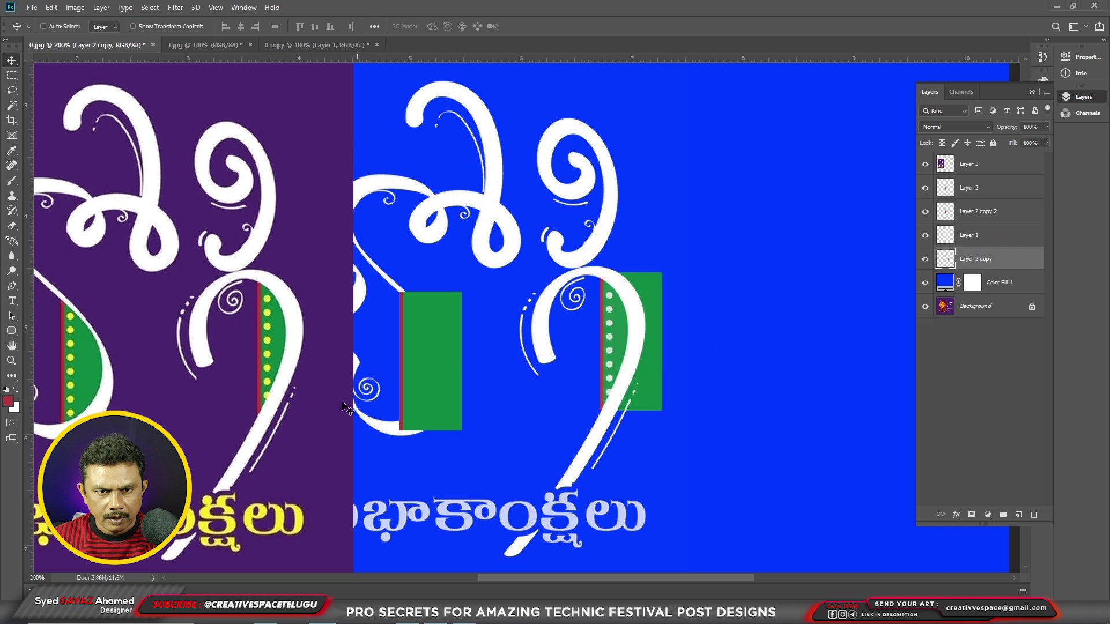
click(452, 395)
key(ctrl+e)
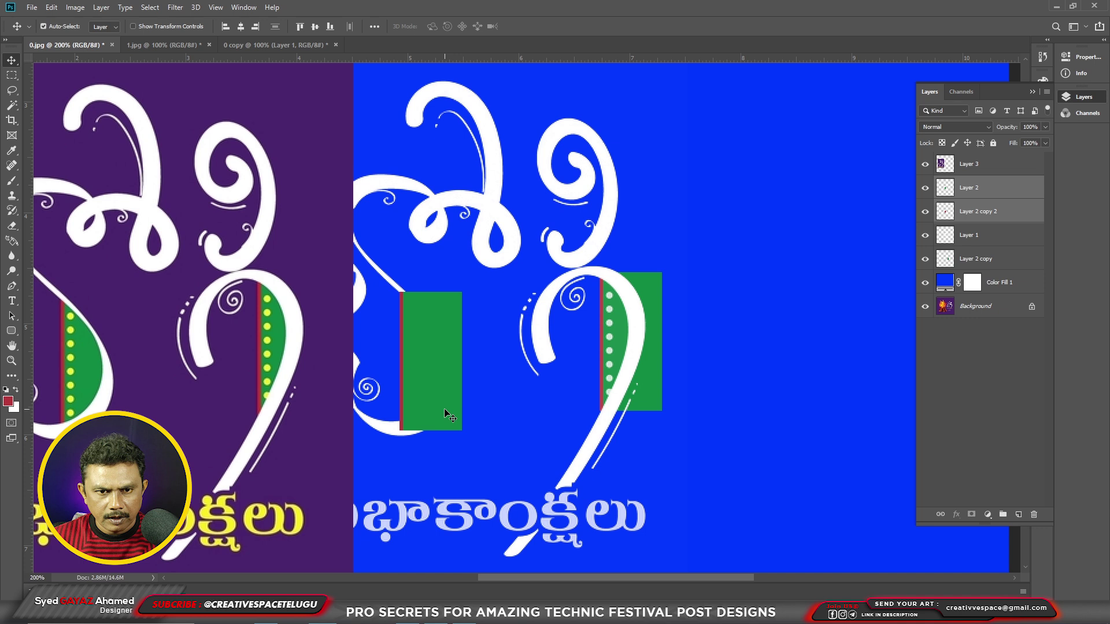
key(ctrl+r)
Restack the left rectangle above the blue fill and erase green outside the left leaf with a small Hard Round eraser.
key(ctrl+bracketleft)
key(ctrl+bracketleft)
key(ctrl+bracketleft)
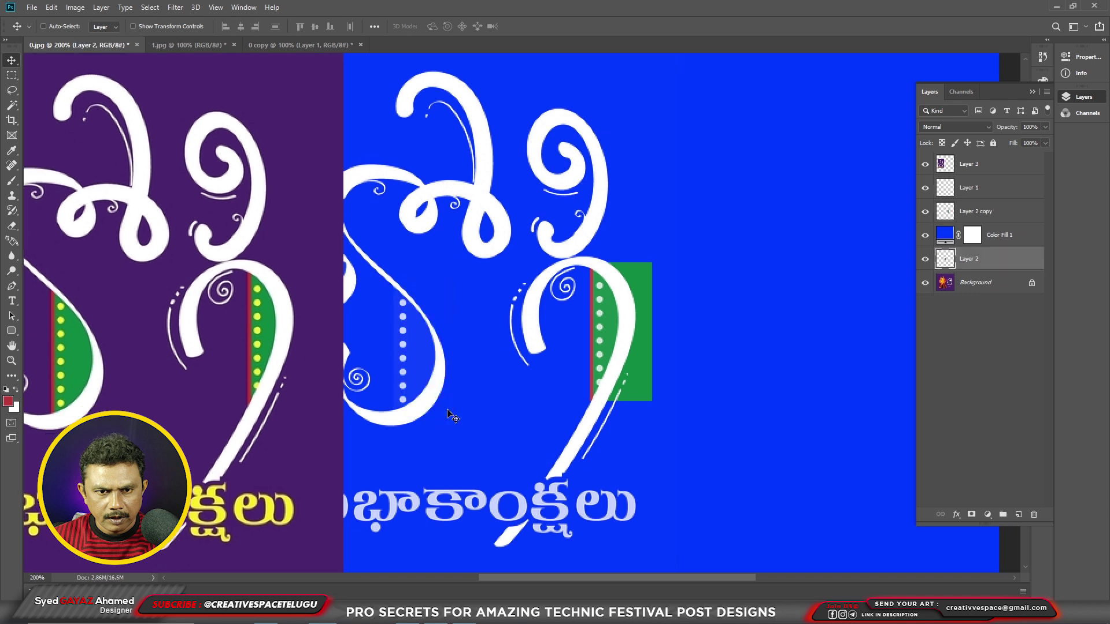
key(ctrl+bracketright)
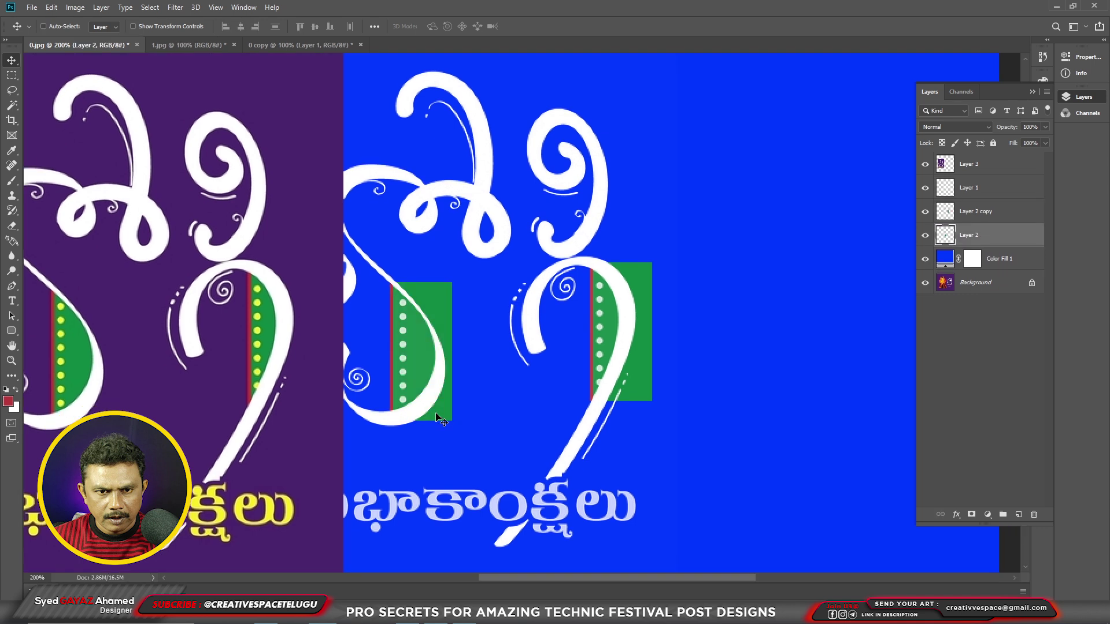
key(e)
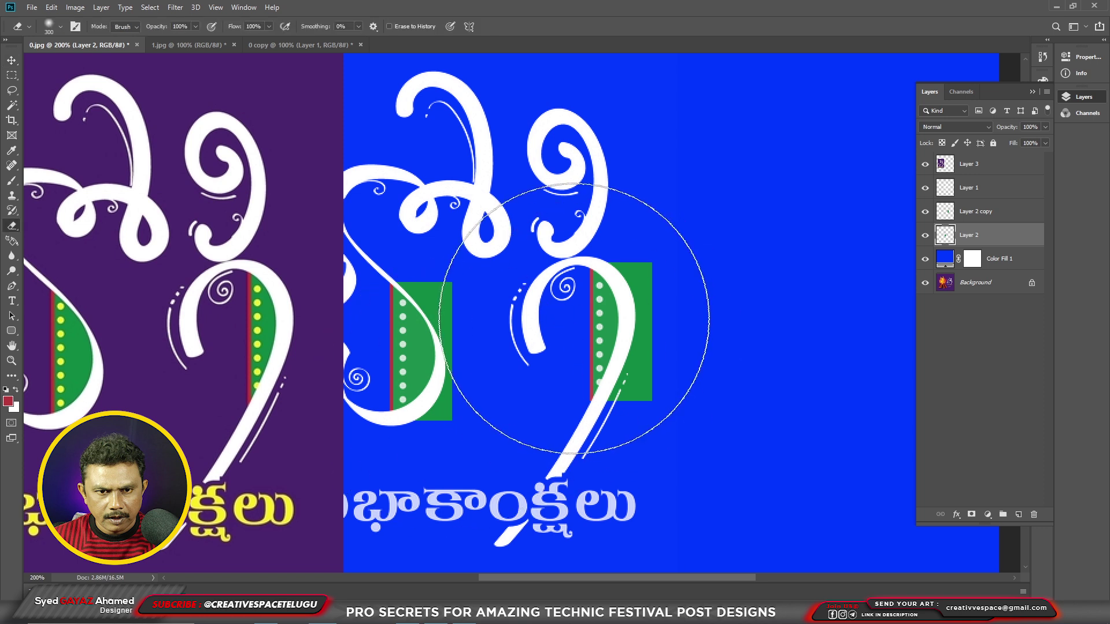
right_click(571, 317)
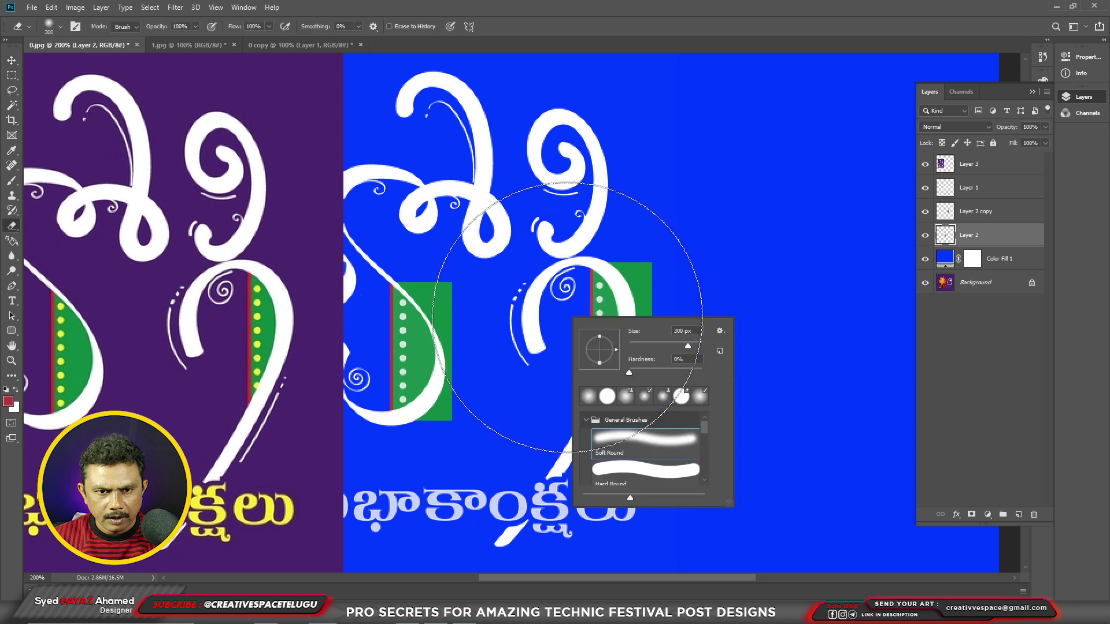
double_click(644, 472)
key(bracketleft)
key(bracketleft)
key(bracketleft)
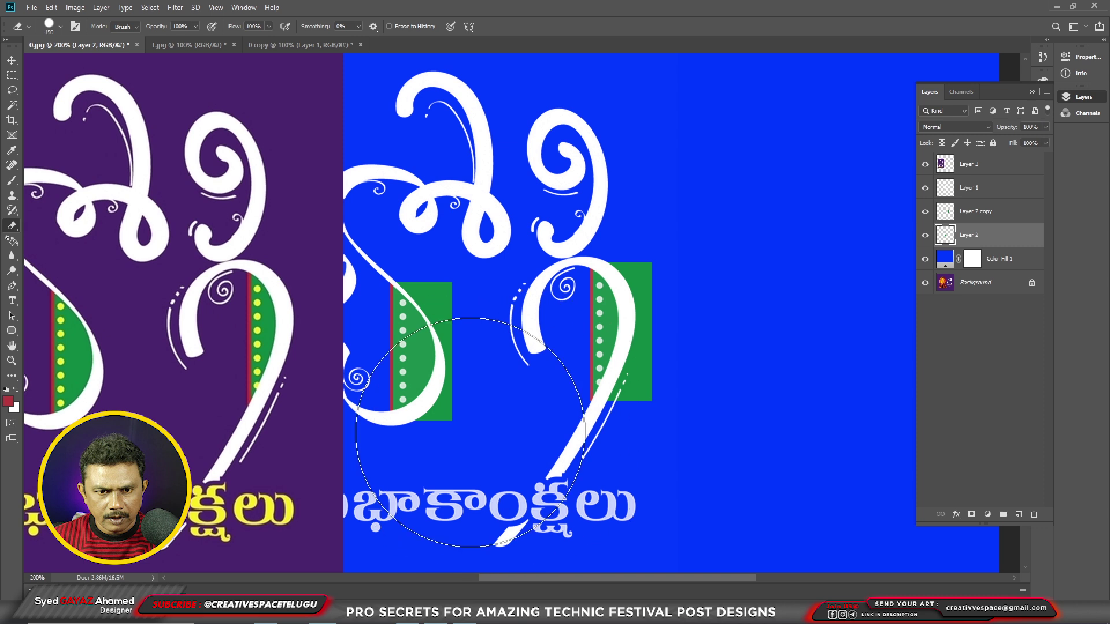
key(bracketleft)
key(bracketleft)
key(bracketleft)
key(bracketleft)
drag(457, 370, 405, 271)
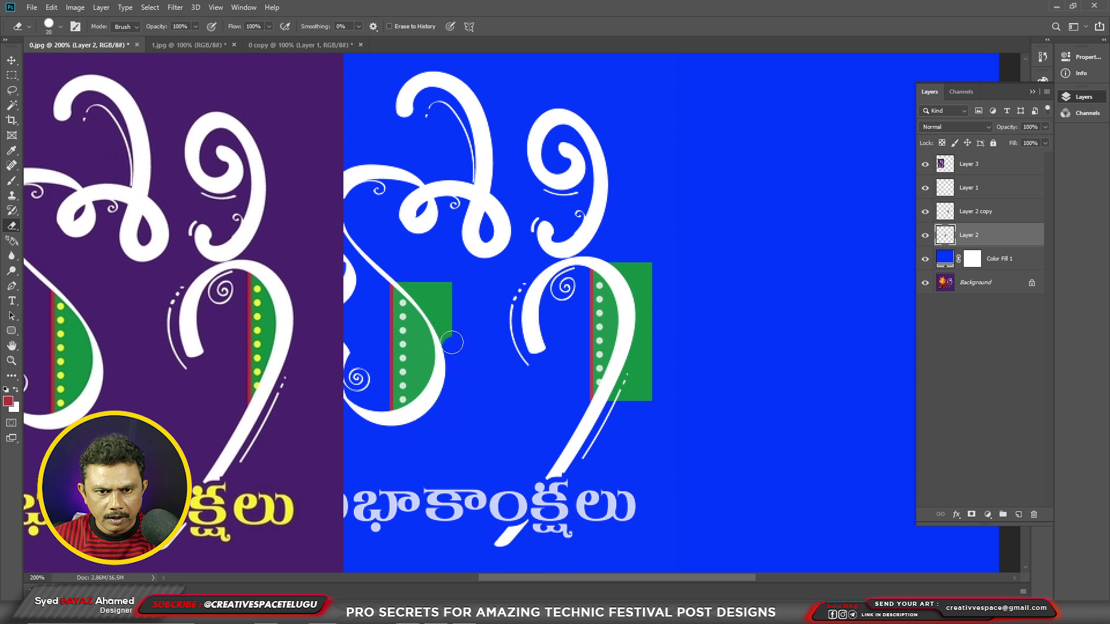
Erase the green spilling outside the right leaf shape.
key(v)
ctrl+click(646, 394)
key(e)
drag(645, 396, 630, 265)
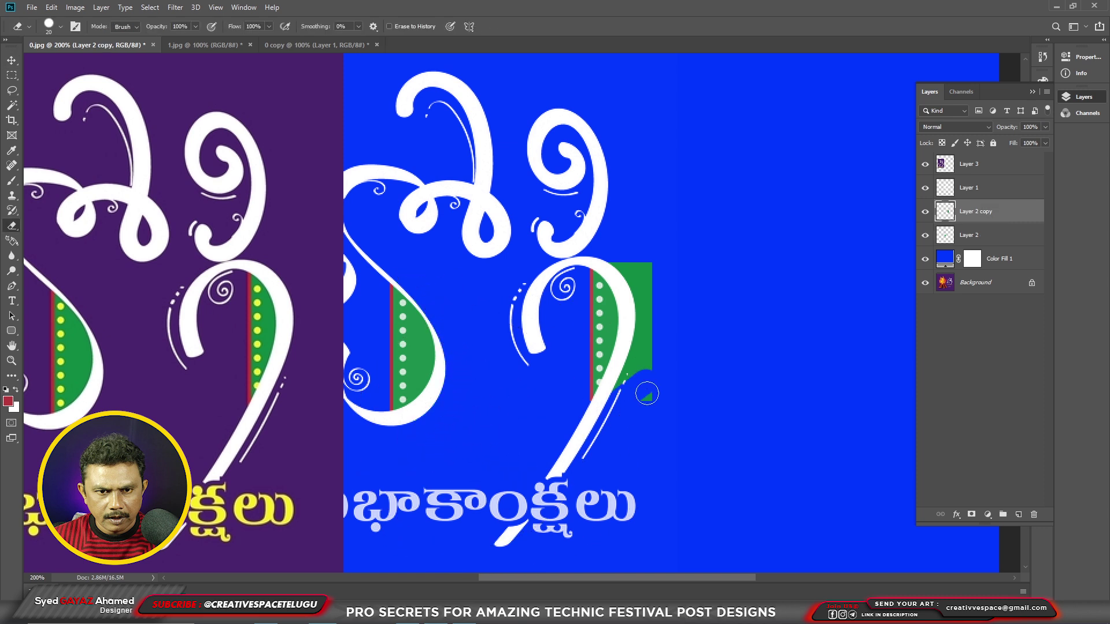
key(ctrl+minus)
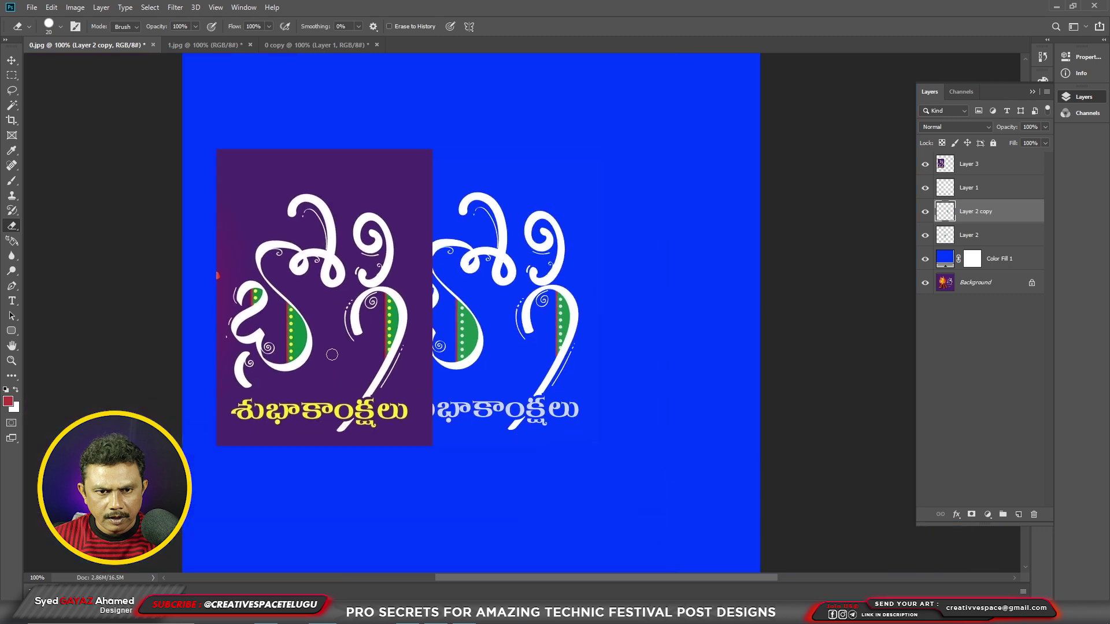
Reposition the purple reference card lower on the poster.
key(v)
drag(329, 354, 294, 255)
key(ctrl+plus)
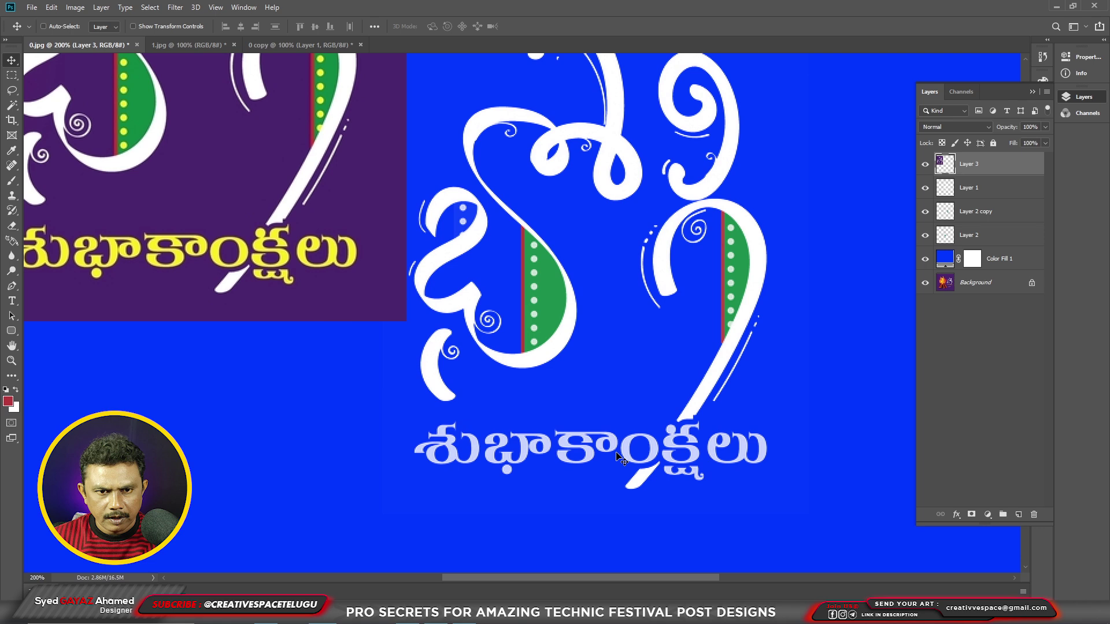
key(ctrl+minus)
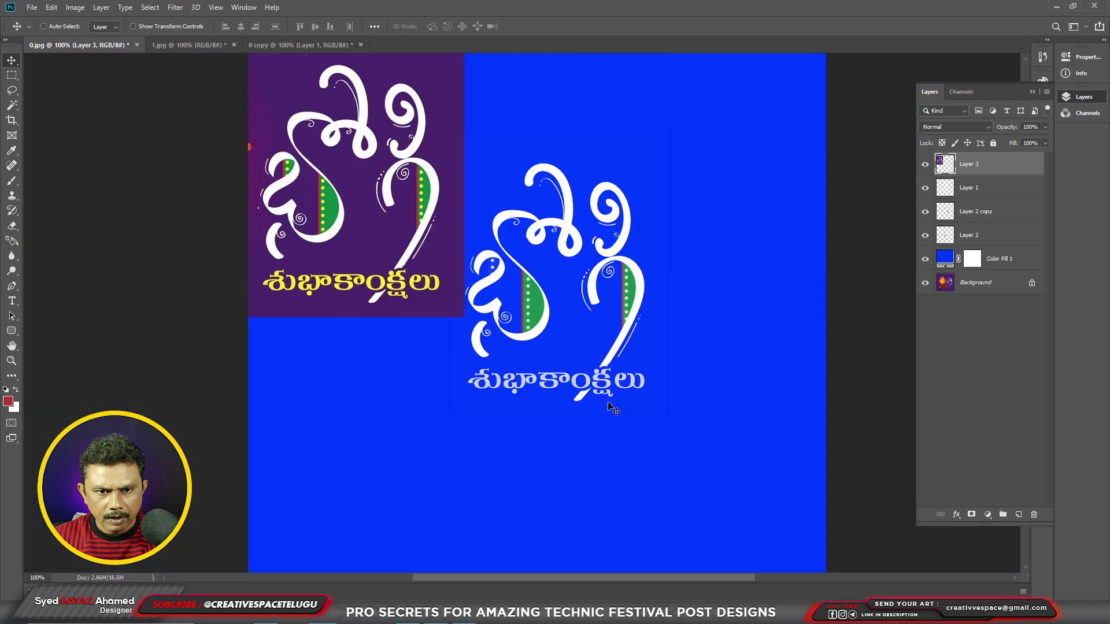
mouse_move(385, 201)
mouse_down()
mouse_move(397, 361)
mouse_move(374, 371)
mouse_up()
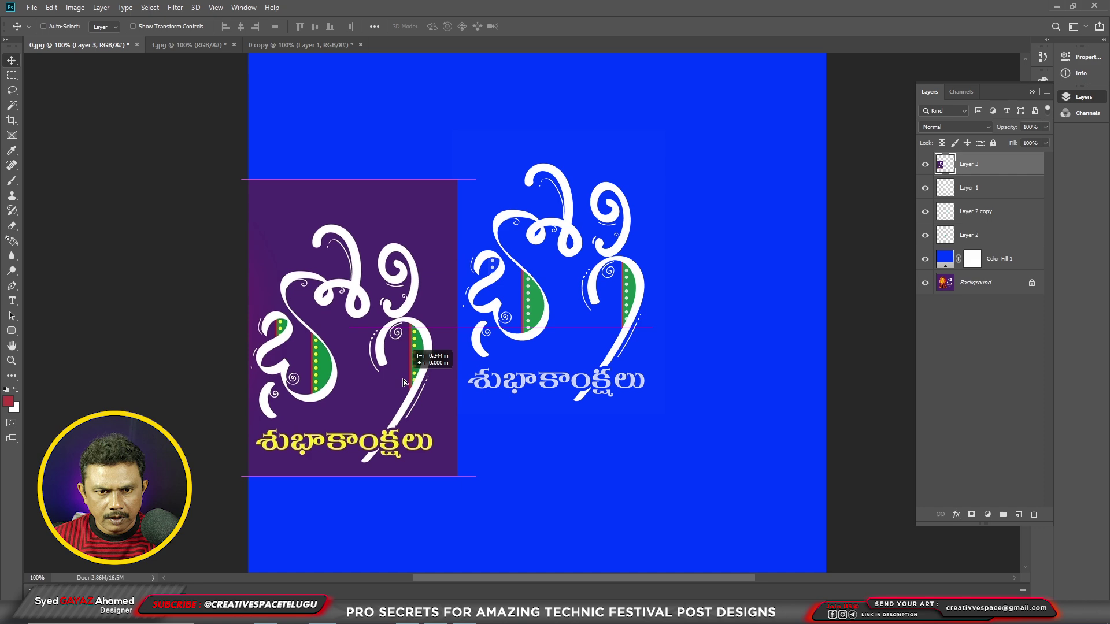
Copy a green leaf into the upper-left loop and erase its excess.
ctrl+click(471, 316)
drag(614, 286, 543, 223)
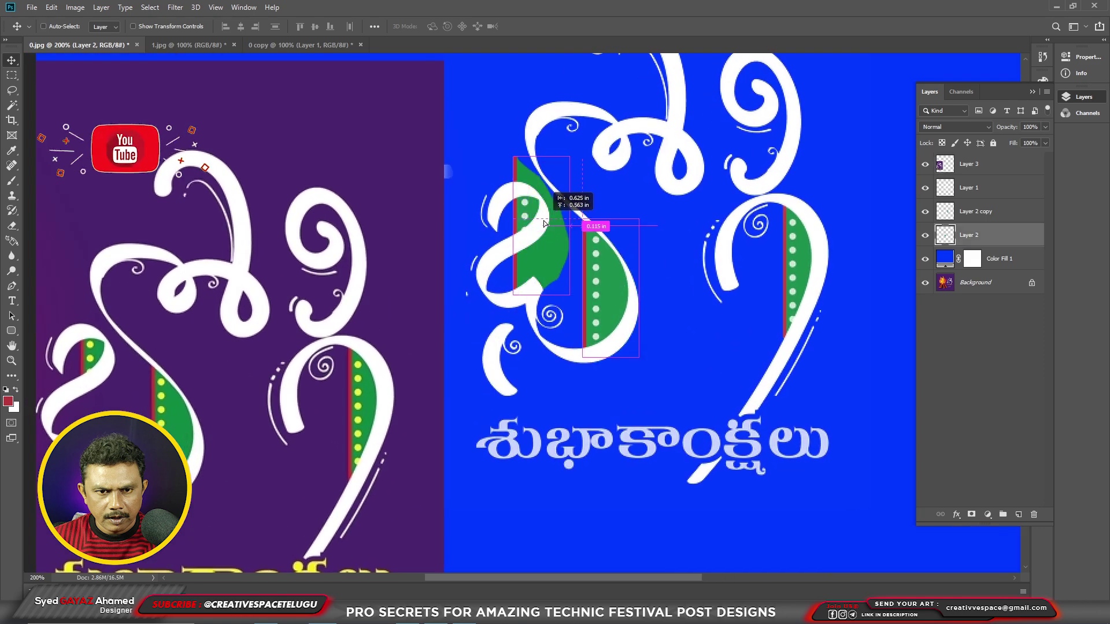
key(e)
drag(546, 289, 518, 164)
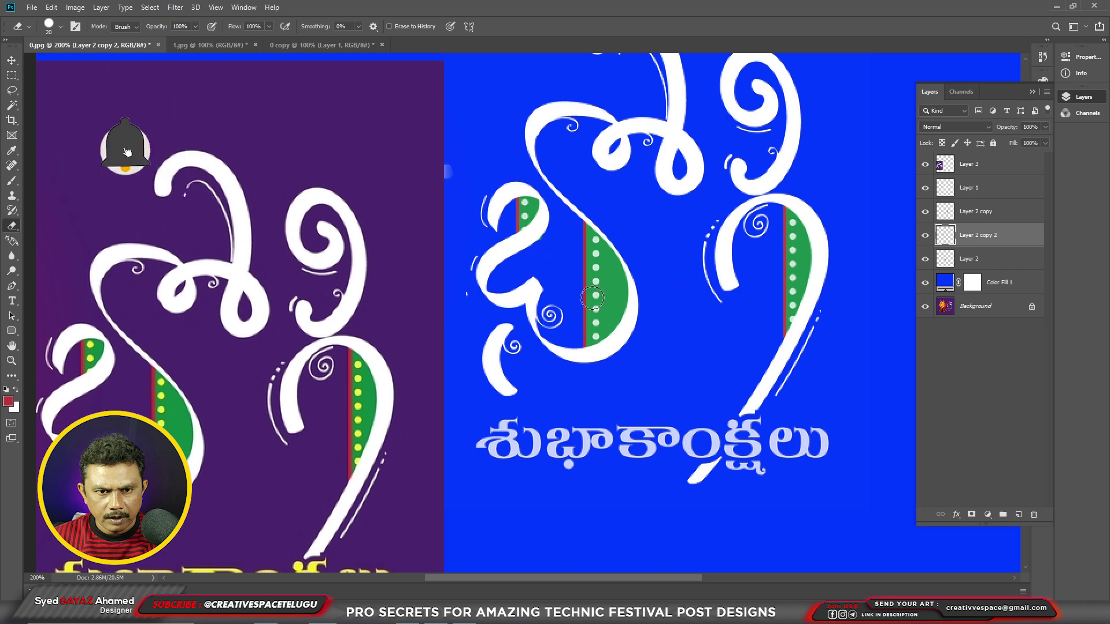
Lasso the white dots in the middle, upper-left and right green leaves of the Bhogi lettering.
key(l)
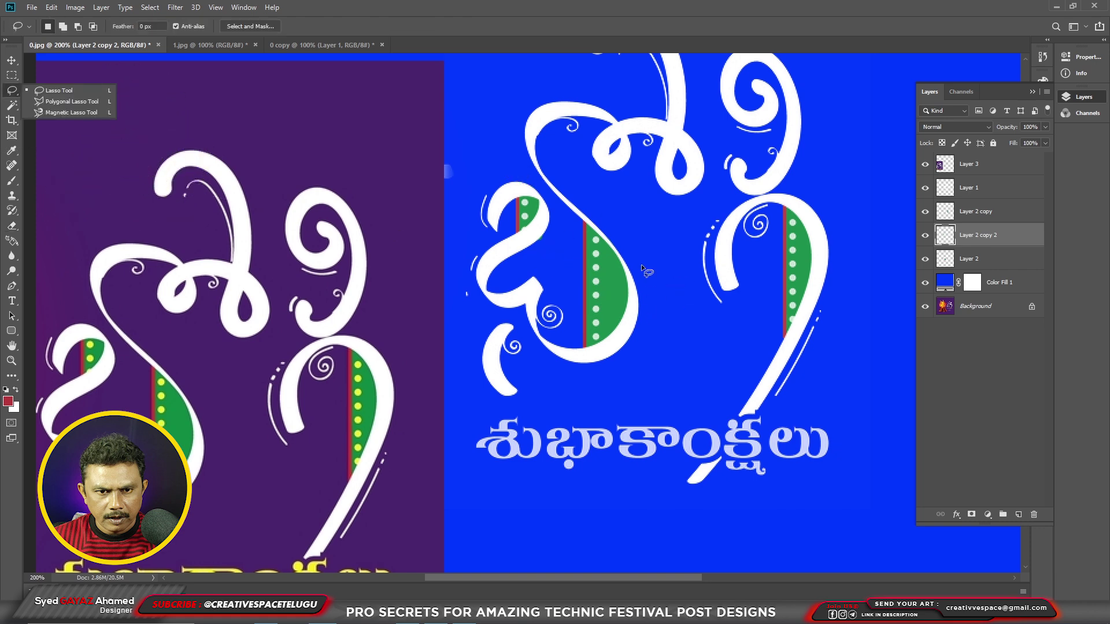
scroll(616, 268, up, 1)
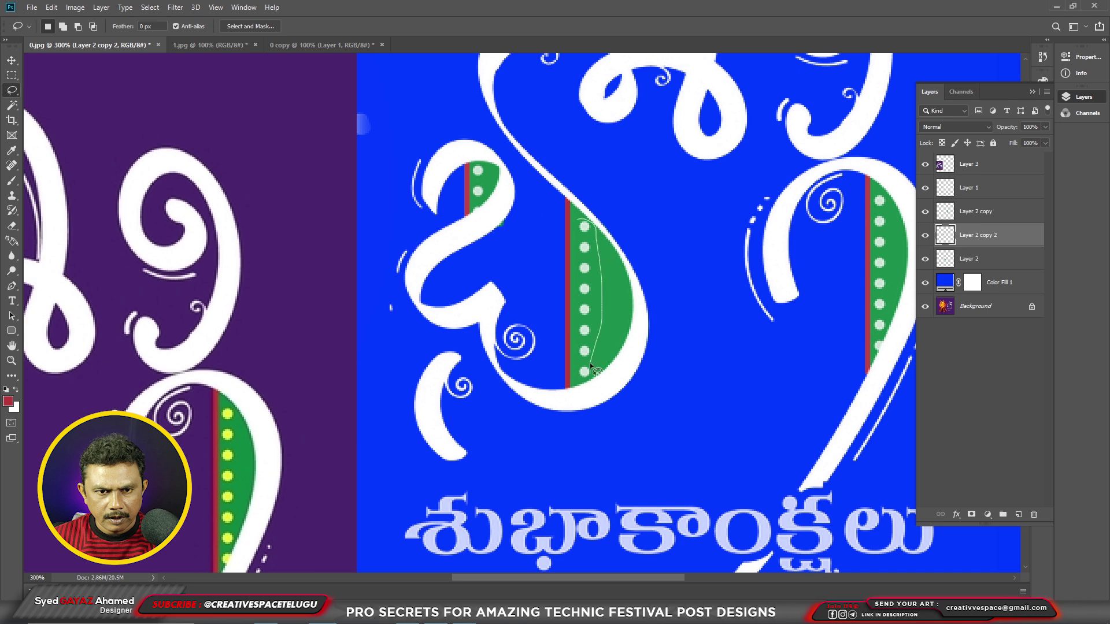
mouse_move(589, 363)
mouse_down()
mouse_move(571, 307)
mouse_move(583, 222)
mouse_up()
drag(469, 217, 471, 215)
scroll(707, 365, right, 3)
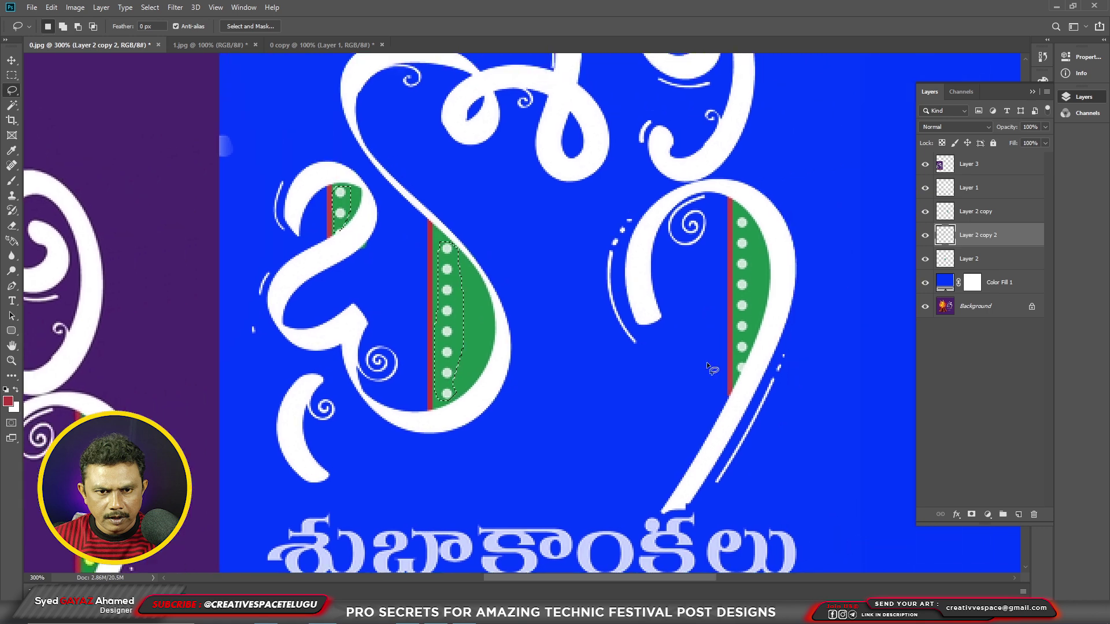
mouse_move(738, 373)
mouse_down()
mouse_move(751, 226)
mouse_move(741, 370)
mouse_up()
Fill the selected dots on the white lettering layer with yellow #f2e33d.
key(v)
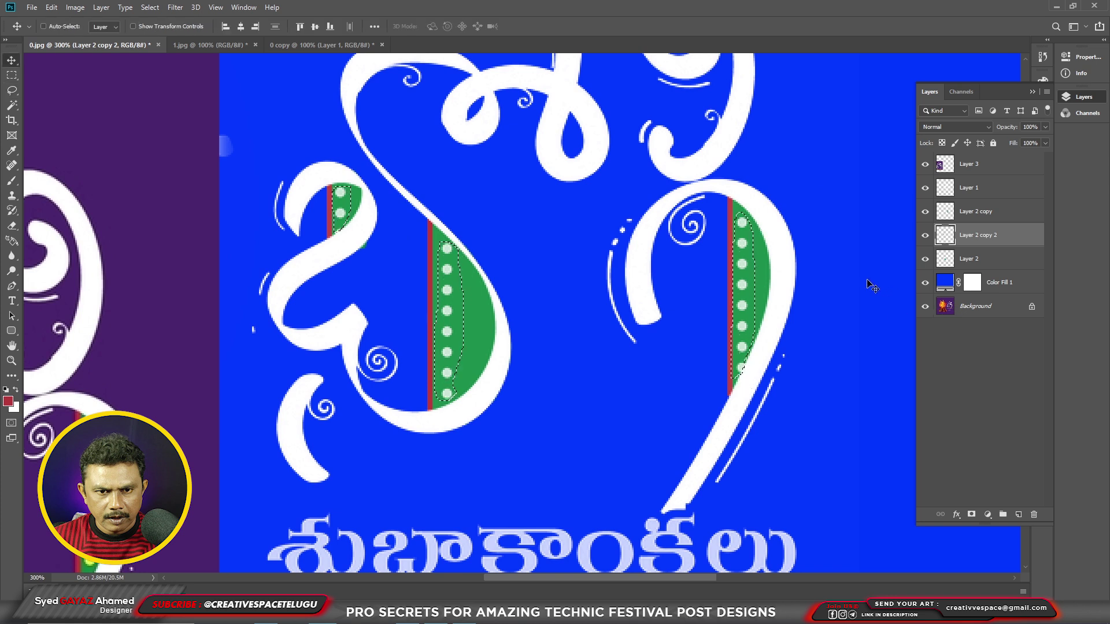
right_click(779, 271)
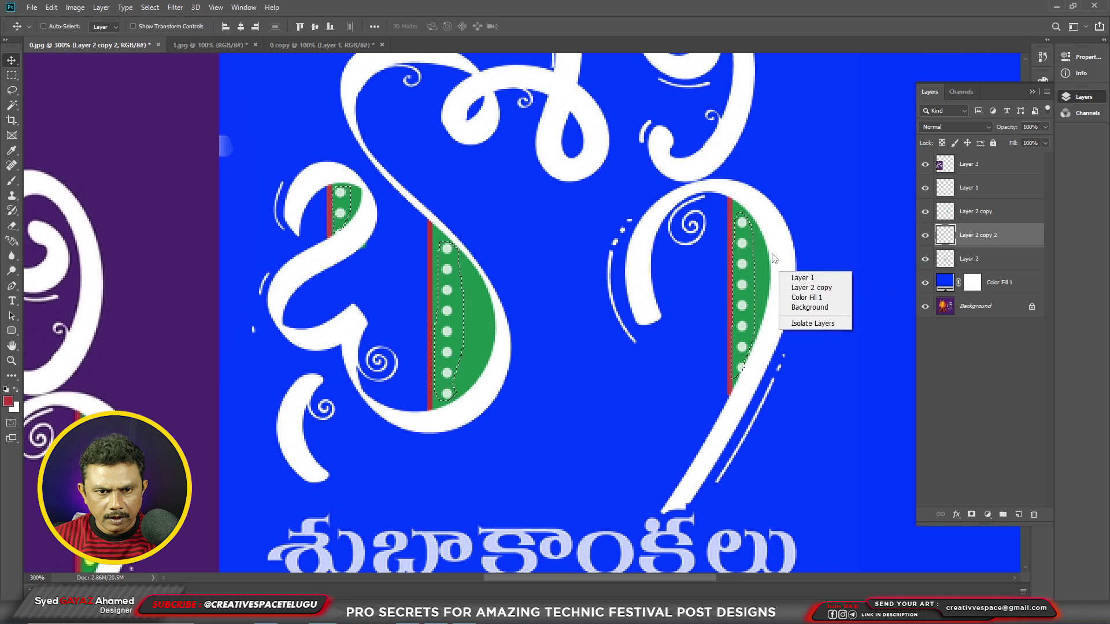
click(802, 278)
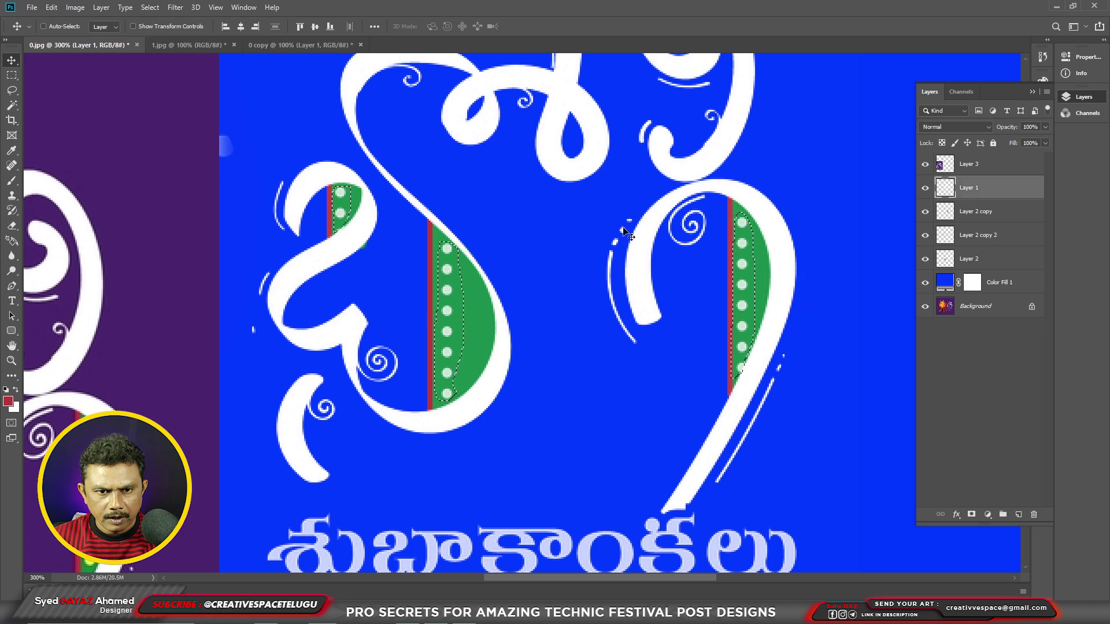
click(8, 403)
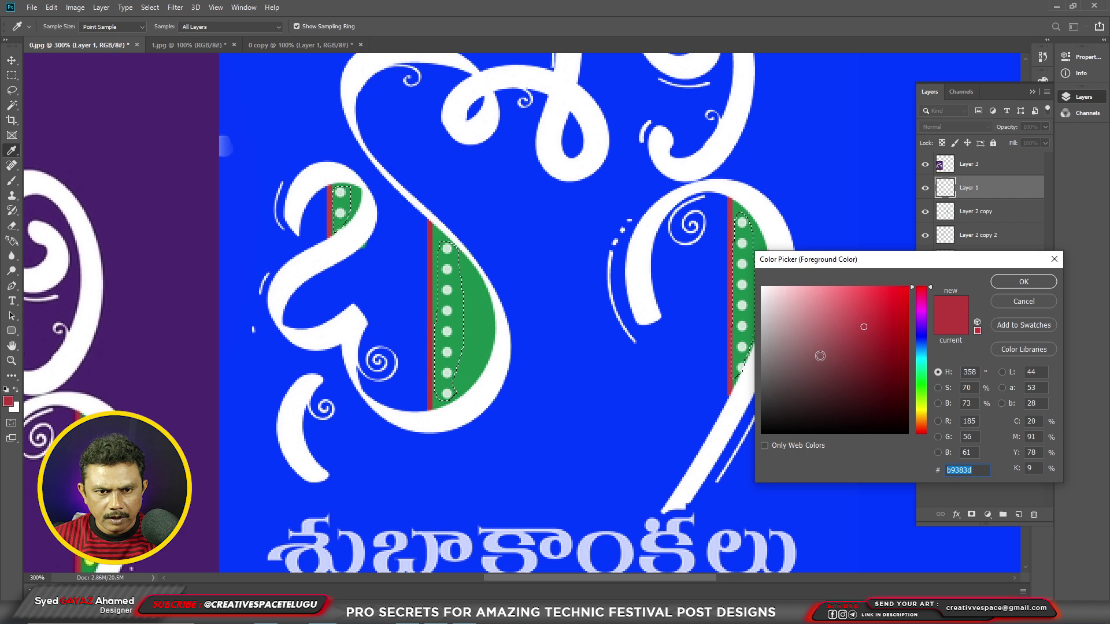
text(f2e33d)
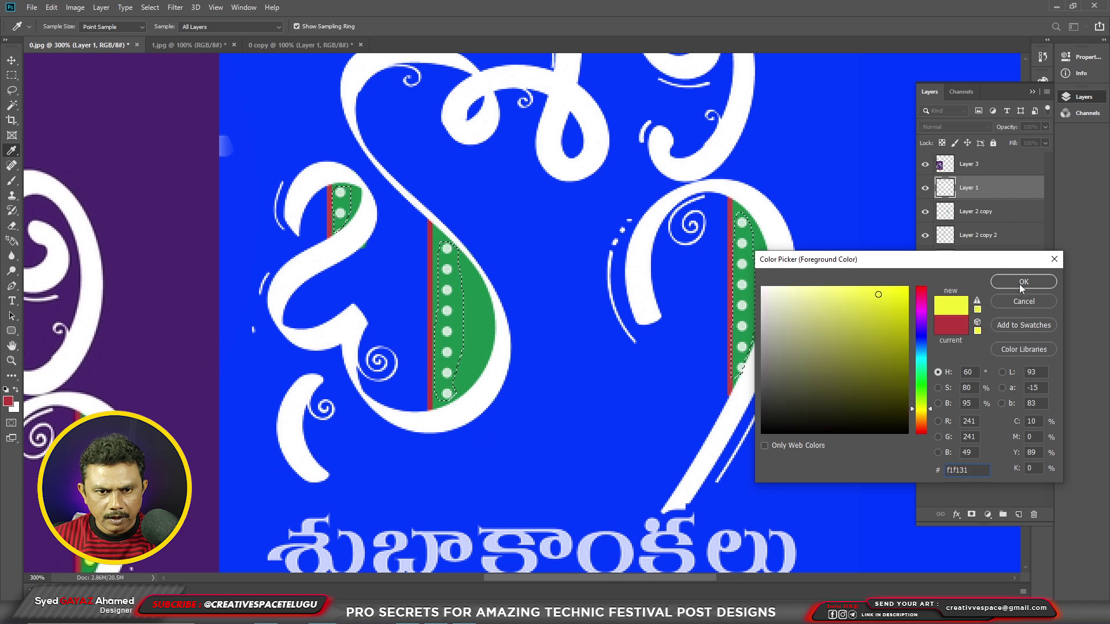
click(1023, 281)
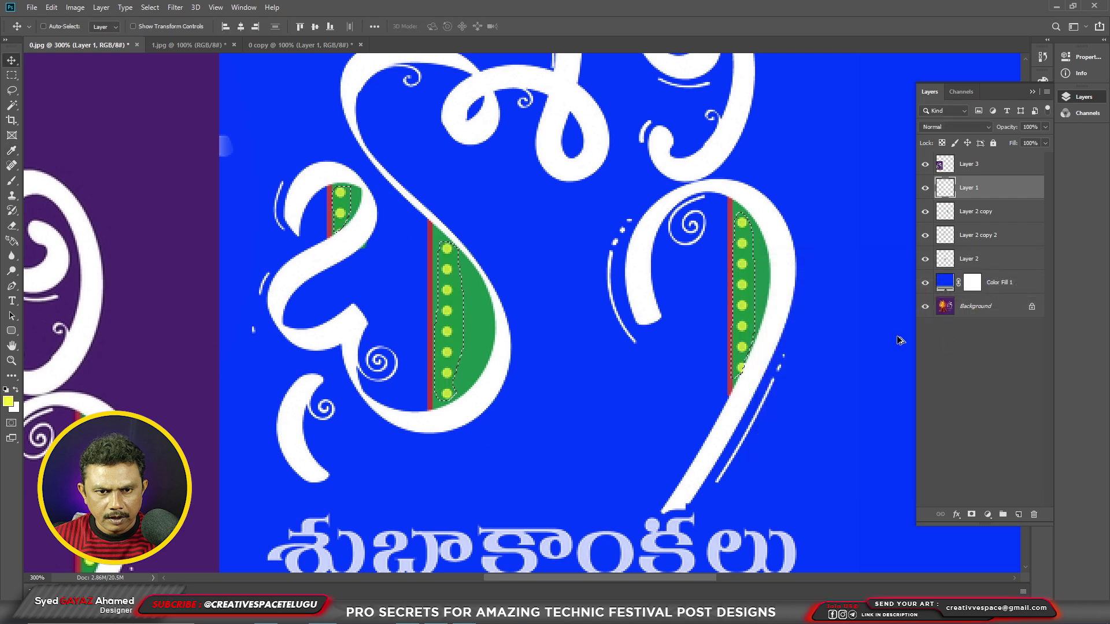
key(alt+shift+BackSpace)
Deselect the dots, zoom out to the full Bhogi poster, and switch to the Sankranti 1.jpg document.
key(ctrl+d)
key(ctrl+minus)
drag(512, 359, 425, 411)
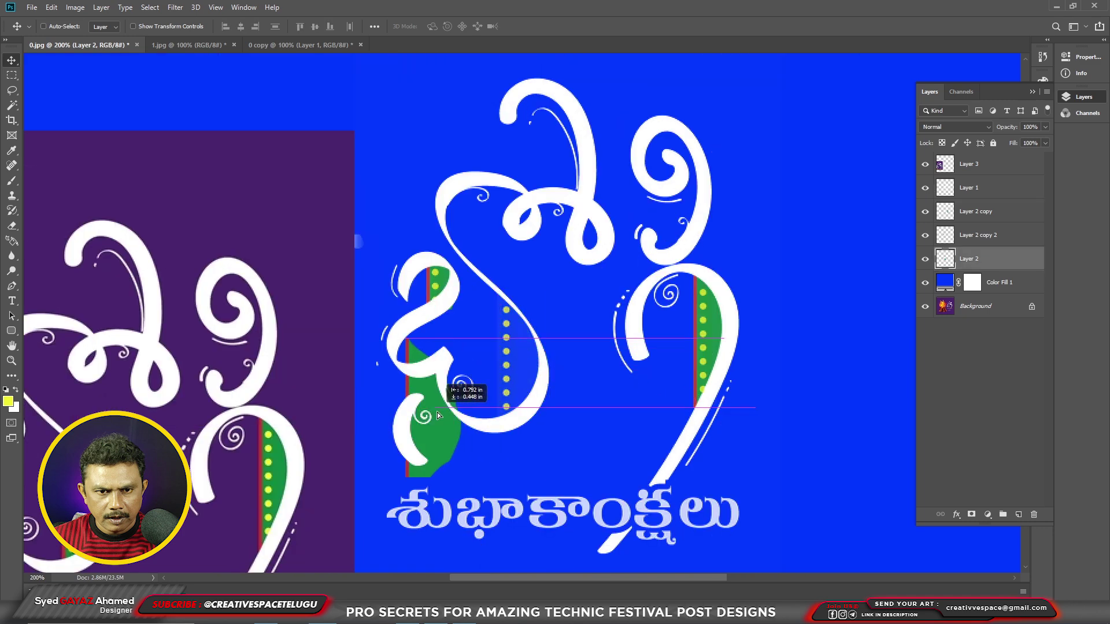
key(ctrl+z)
key(ctrl+1)
key(e)
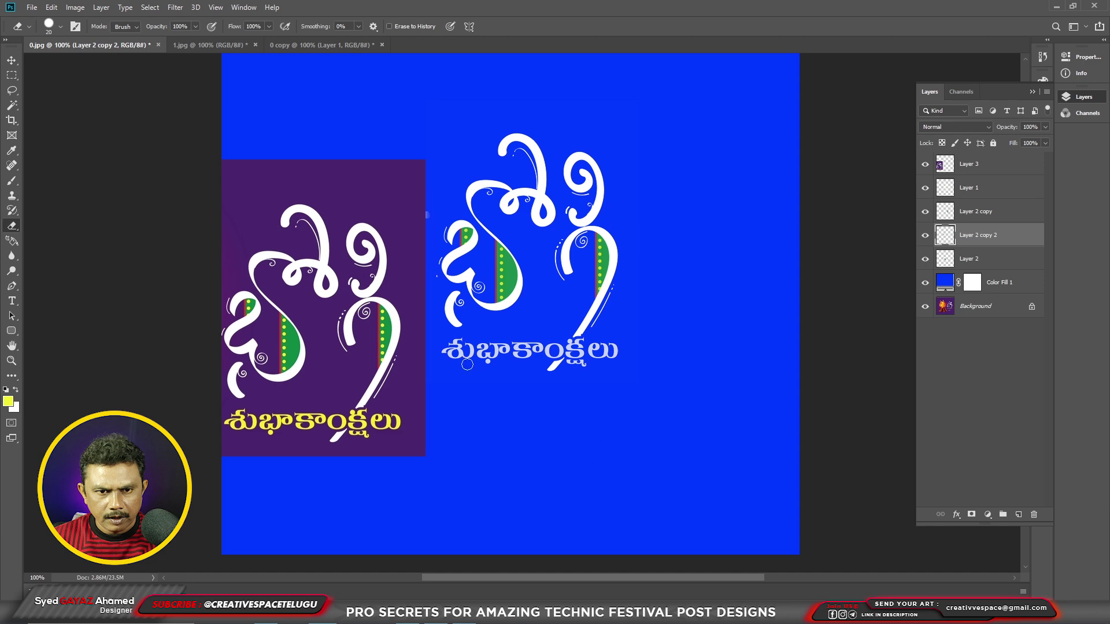
key(ctrl+Tab)
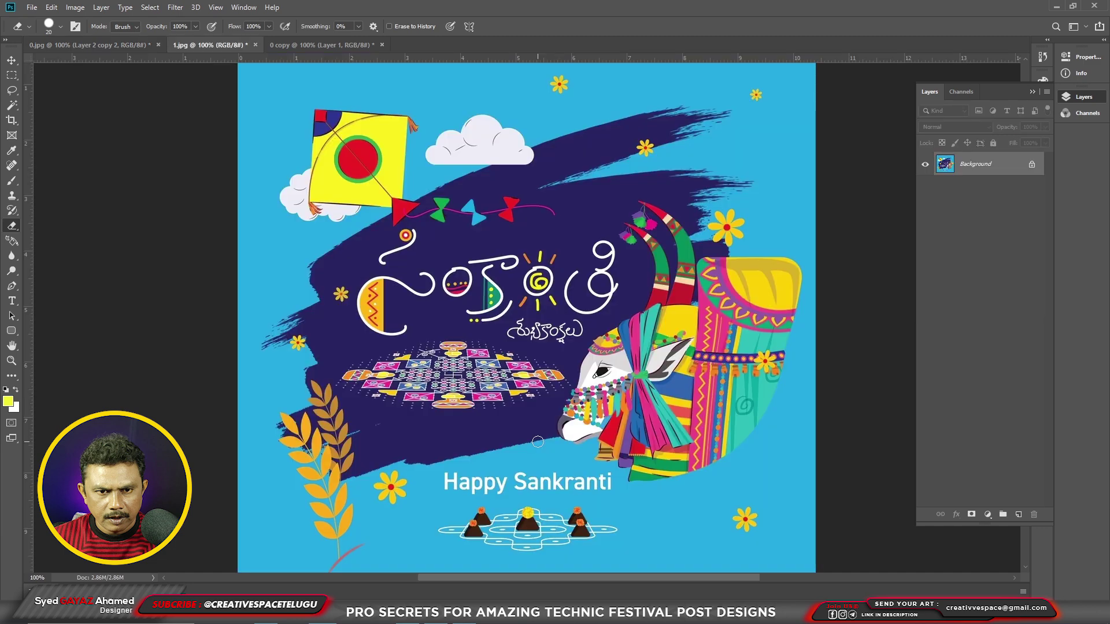
Lasso the Sankranti lettering, invert the selection, and fill the rest with the sampled dark purple.
click(12, 90)
mouse_move(399, 346)
mouse_down()
mouse_move(350, 315)
mouse_move(416, 226)
mouse_move(585, 345)
mouse_up()
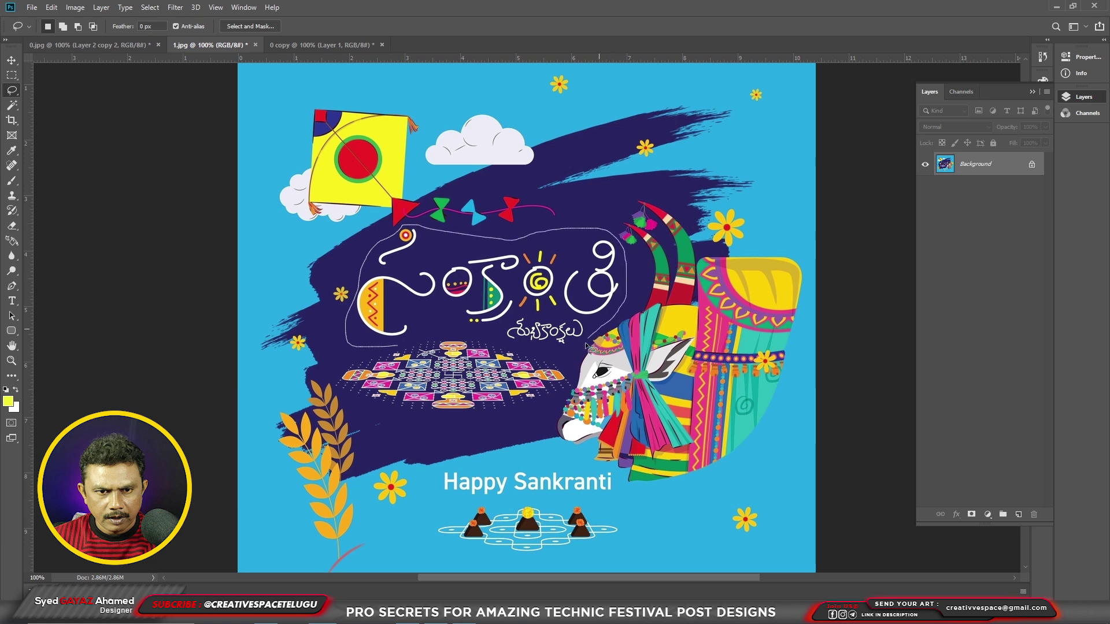
drag(586, 345, 347, 345)
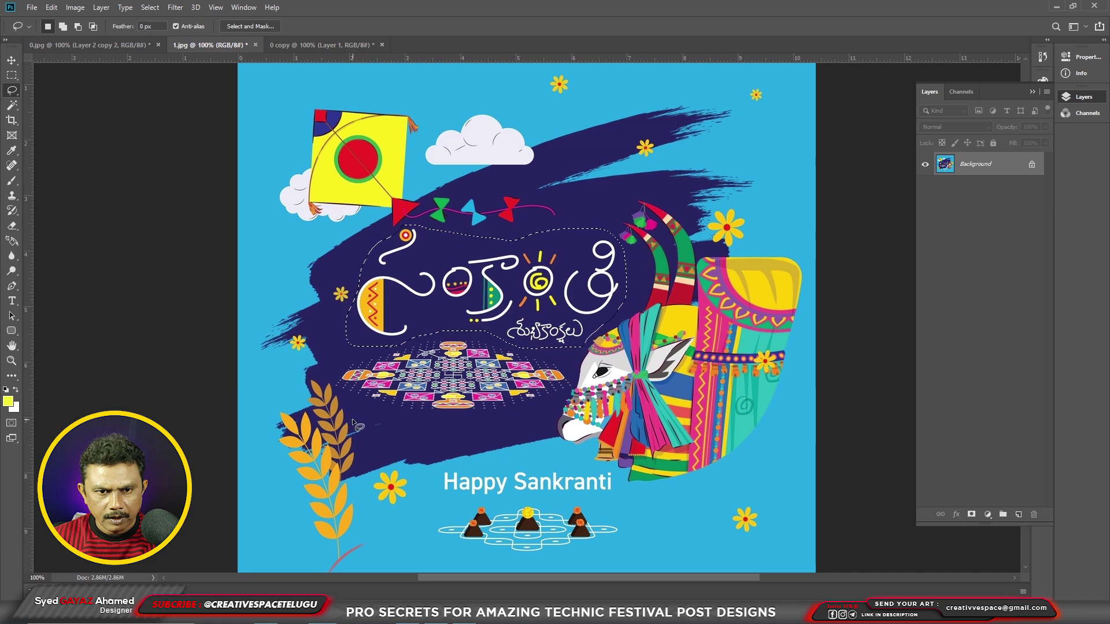
key(ctrl+shift+i)
click(8, 401)
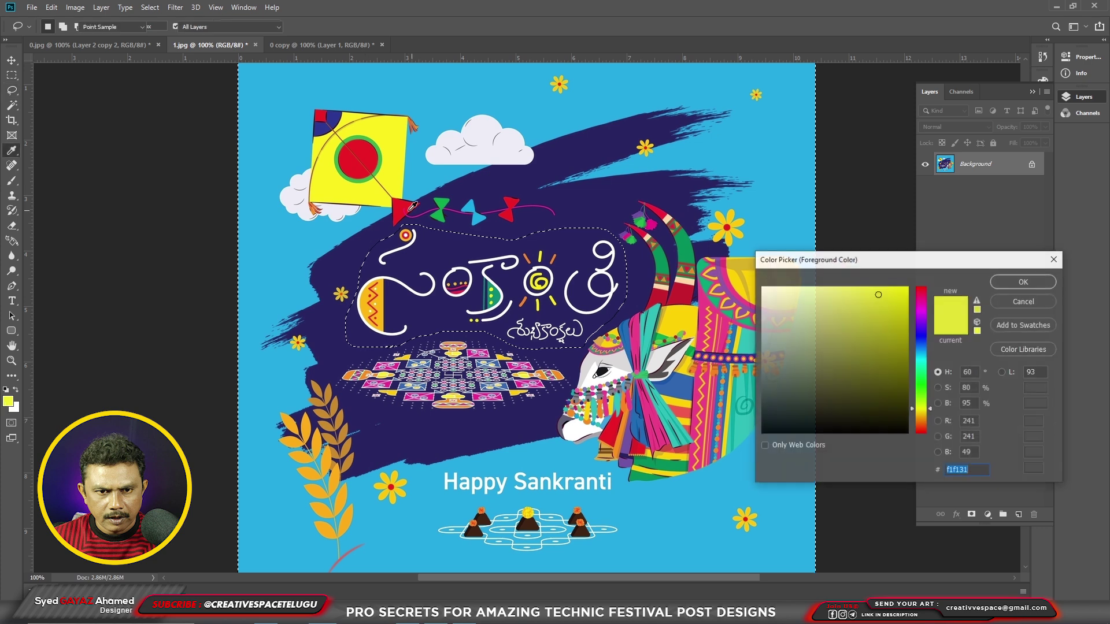
click(413, 206)
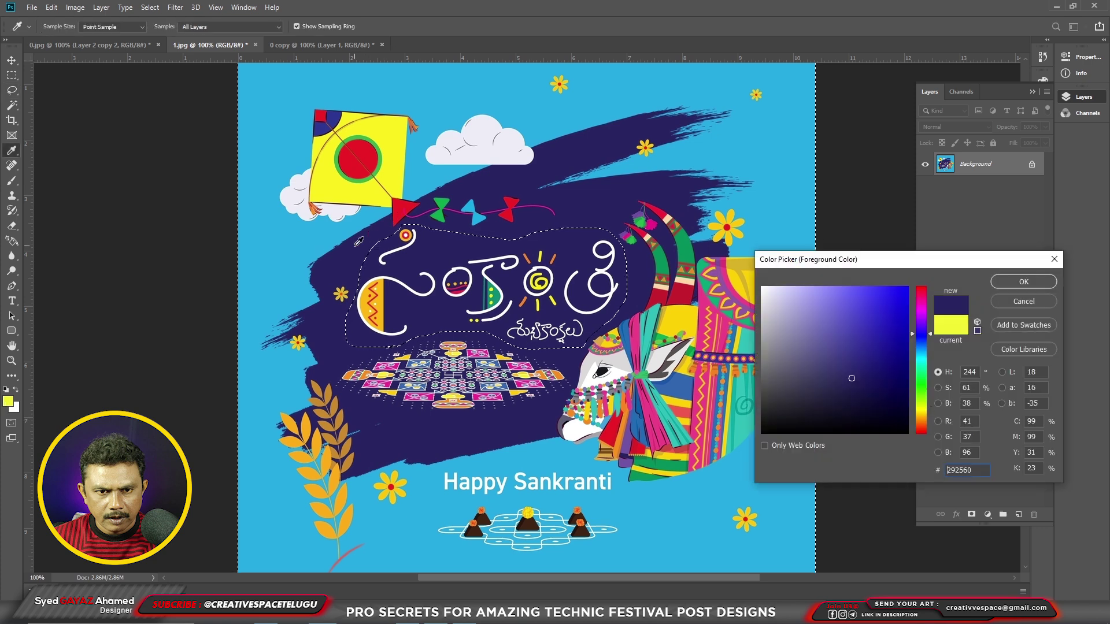
click(1010, 283)
key(alt+BackSpace)
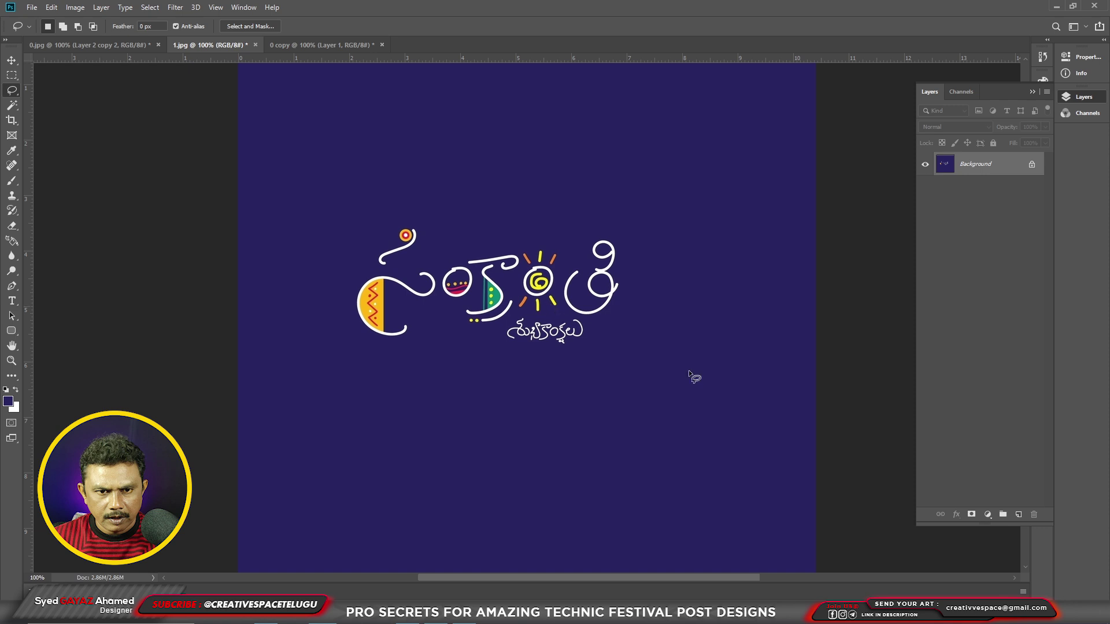
Duplicate the lettering layer twice and add a magenta Solid Color fill layer.
key(ctrl+j)
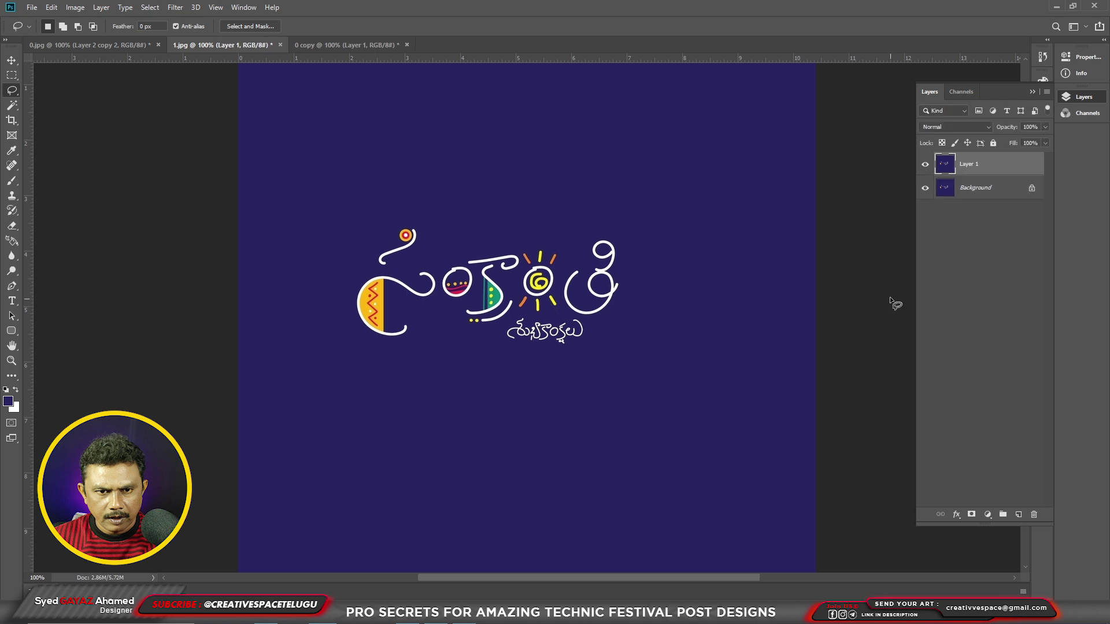
key(ctrl+j)
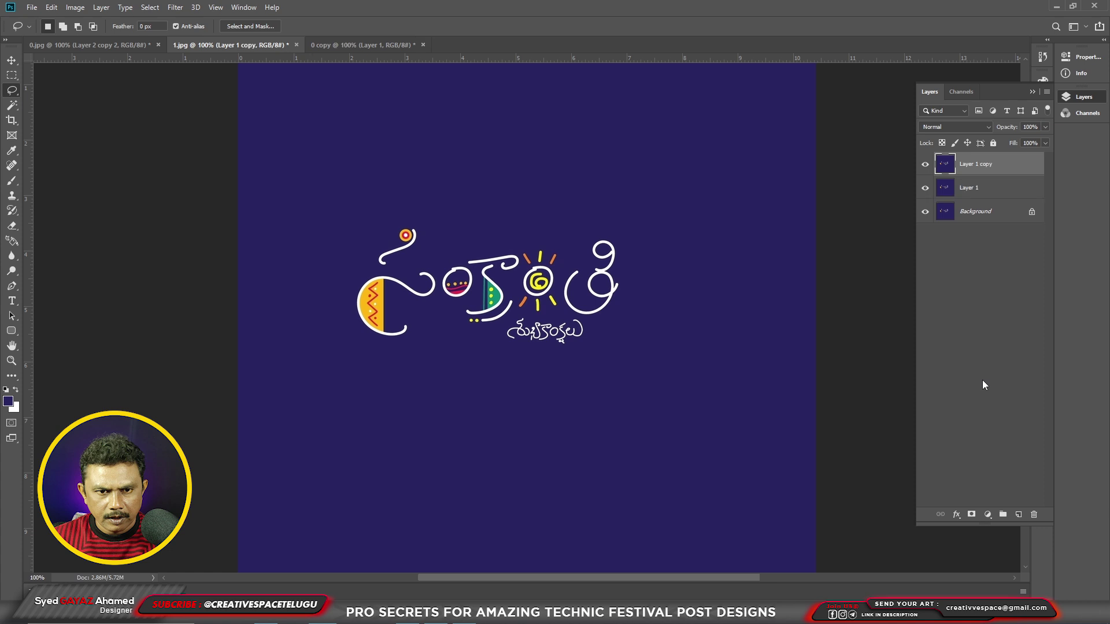
click(987, 514)
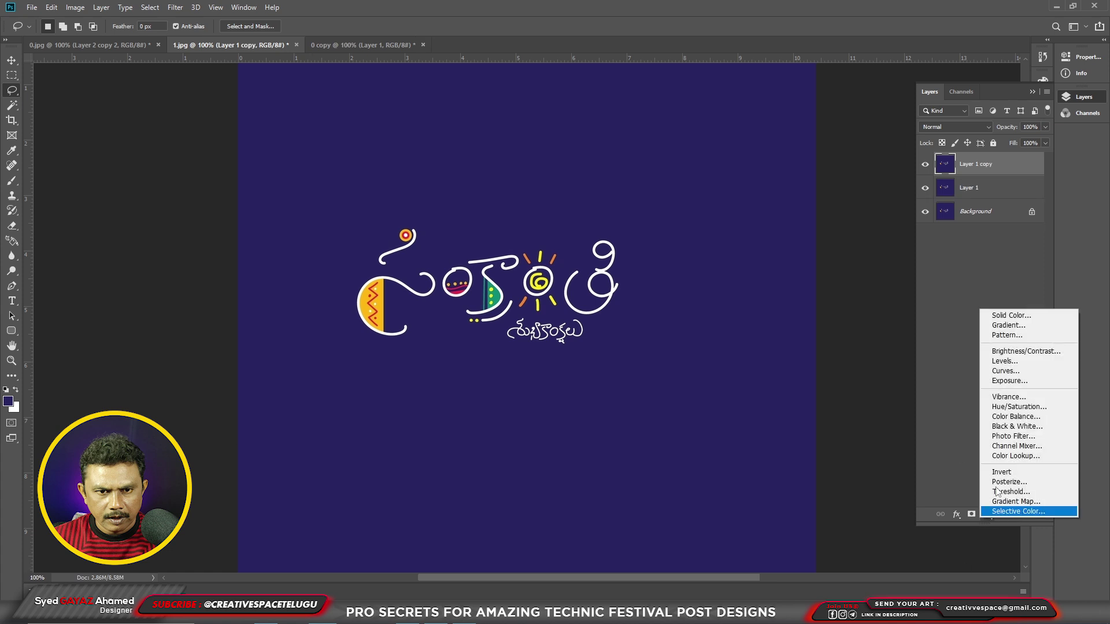
click(1005, 313)
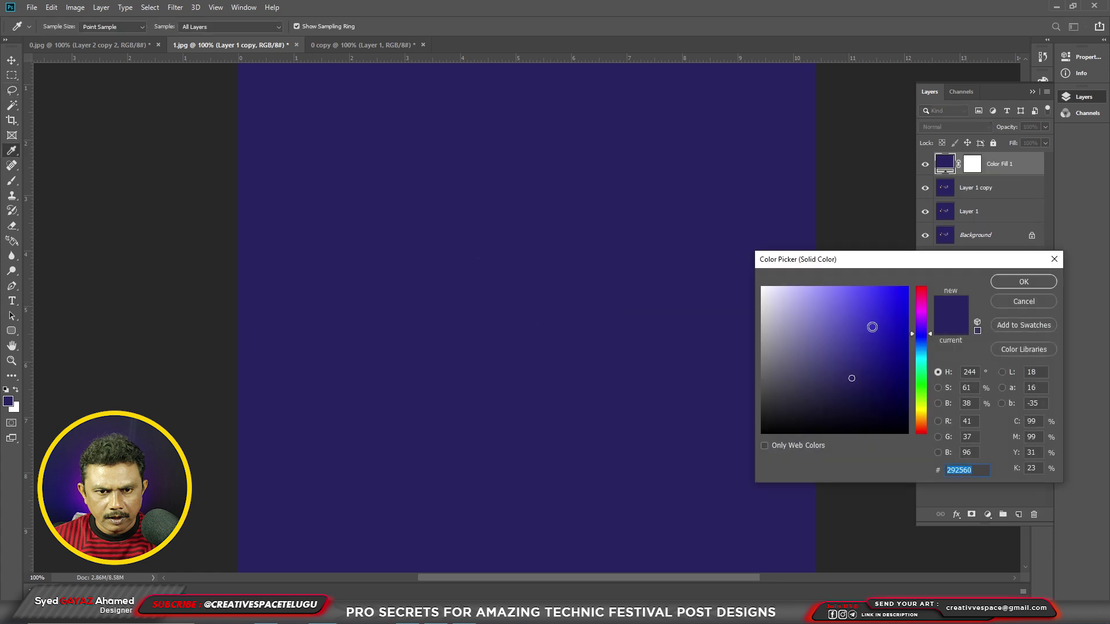
click(907, 312)
click(921, 306)
key(Return)
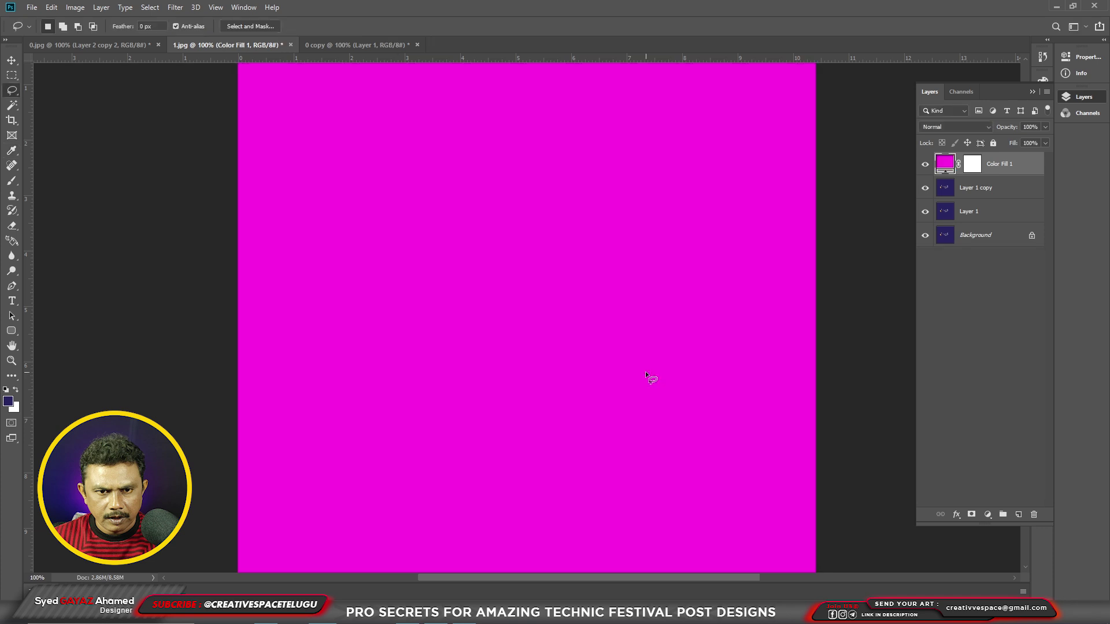
Move the magenta fill below Layer 1 copy and desaturate that copy to greyscale.
key(ctrl+bracketleft)
click(989, 165)
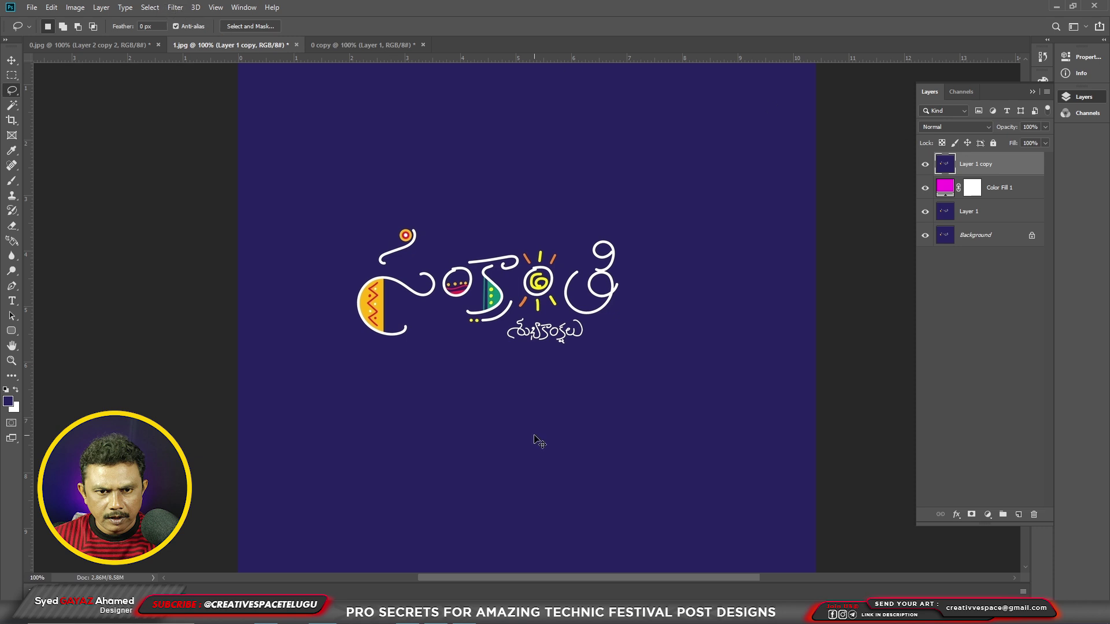
key(ctrl+shift+u)
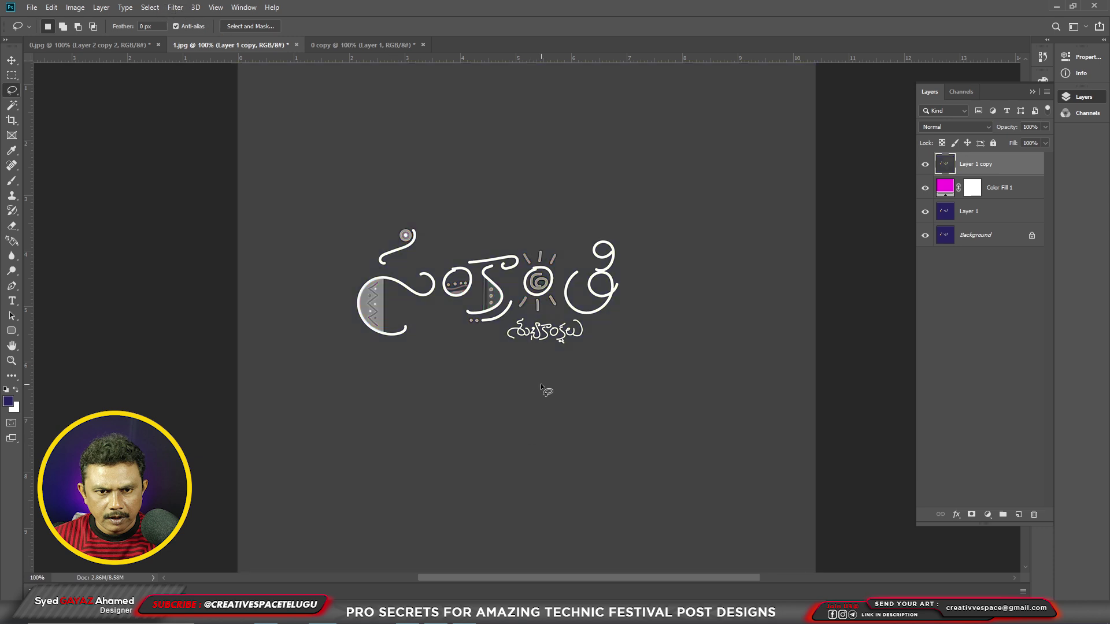
Set the foreground colour to black (000000).
click(8, 401)
text(000000)
click(1024, 283)
Add a Gradient Map to Layer 1 copy, arranging stops from white at left to black at right.
click(74, 8)
mouse_move(92, 38)
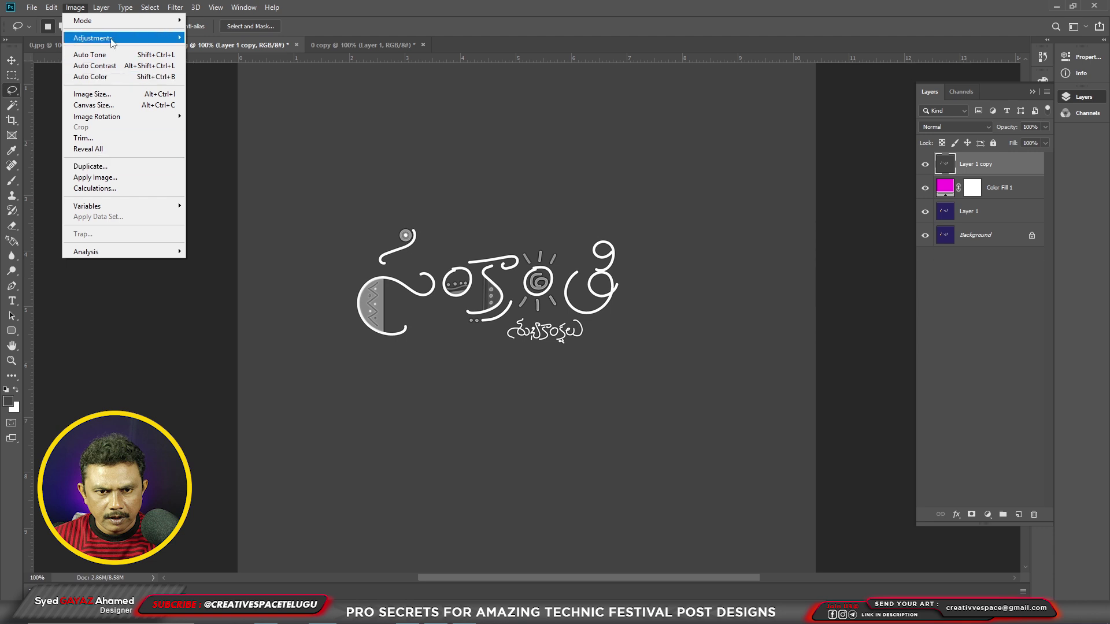
click(217, 204)
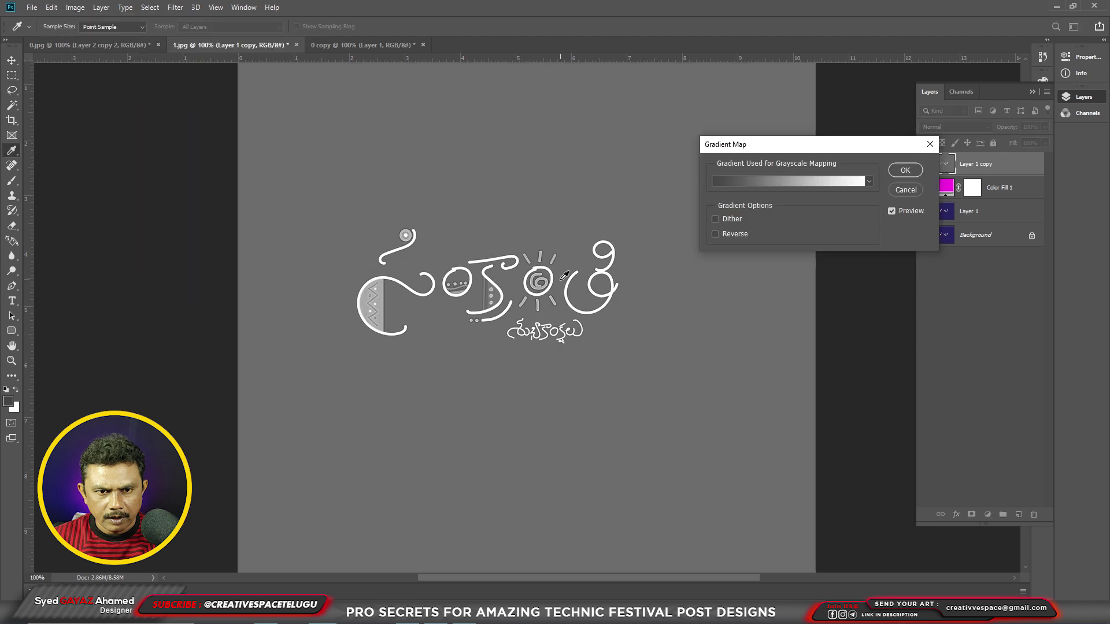
click(848, 187)
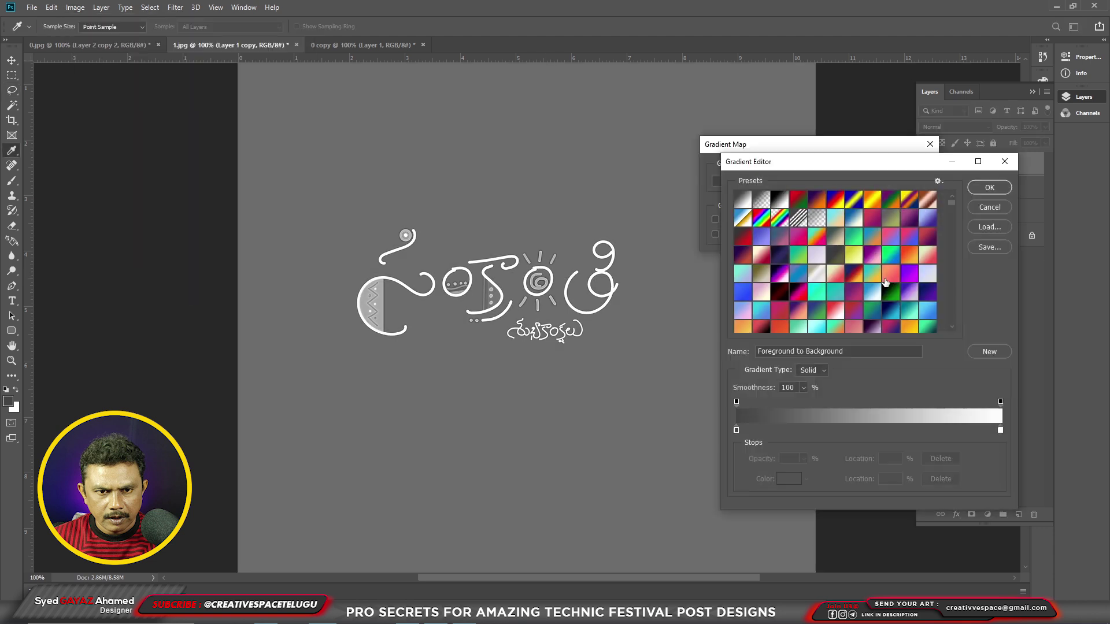
drag(1000, 429, 827, 429)
drag(736, 431, 1000, 430)
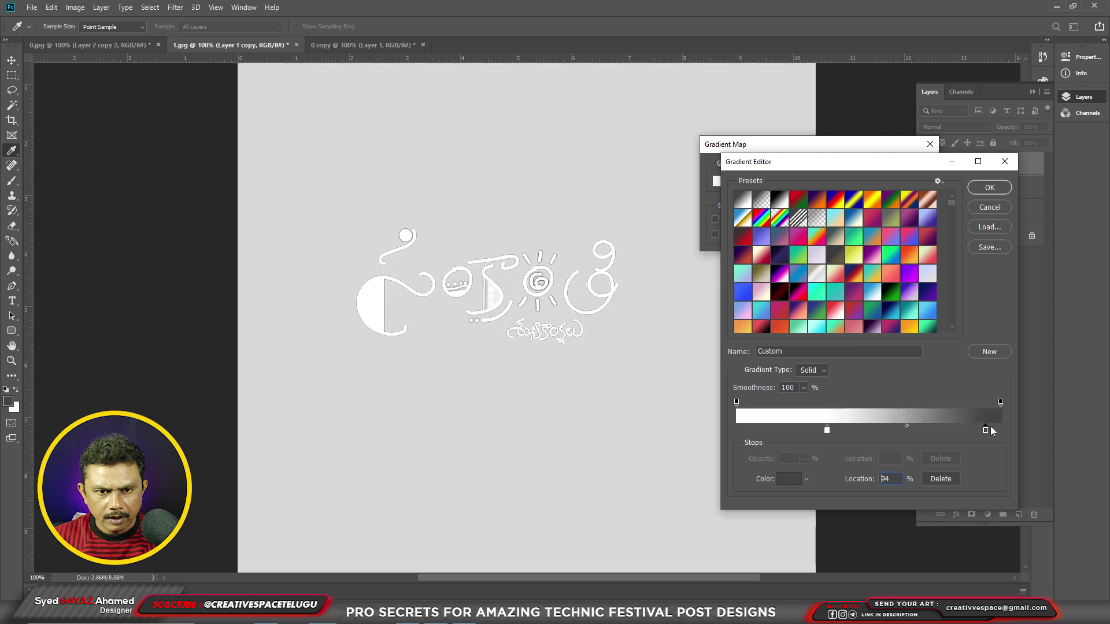
mouse_move(827, 430)
mouse_down()
mouse_move(696, 448)
mouse_move(772, 430)
mouse_up()
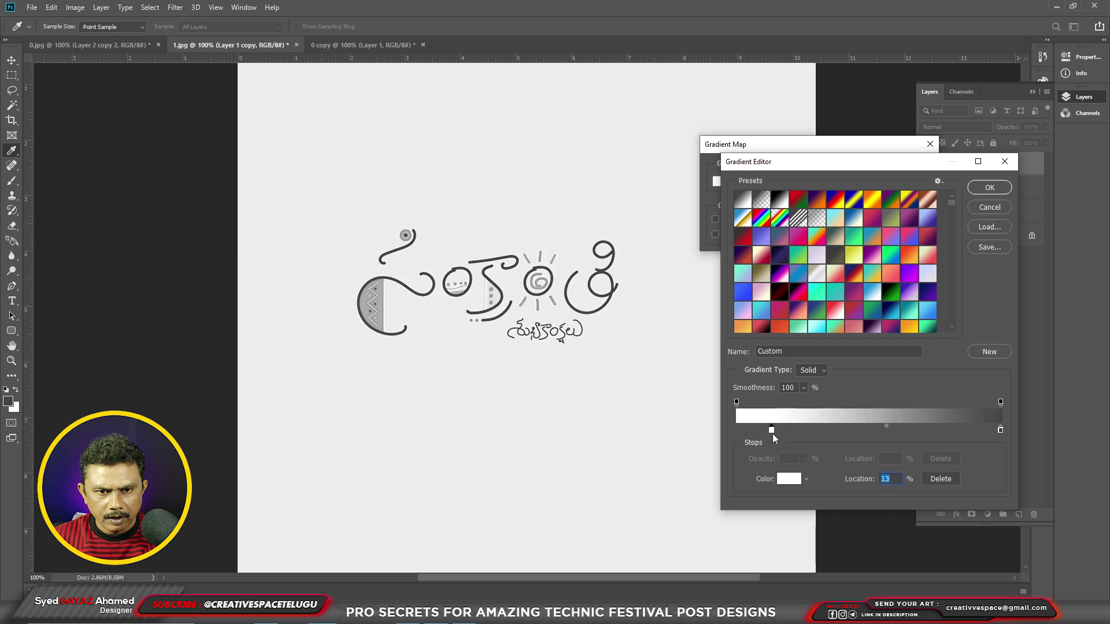
drag(771, 430, 737, 430)
Make the right gradient stop black and add a black midpoint stop, sliding it left to darken the lettering.
double_click(1001, 431)
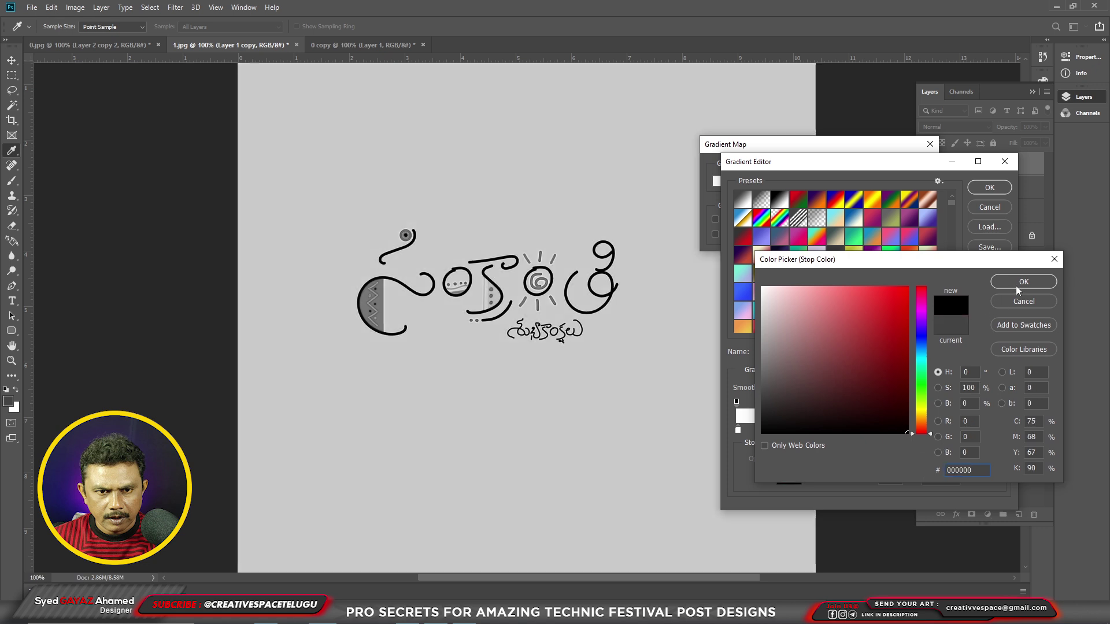
click(1016, 283)
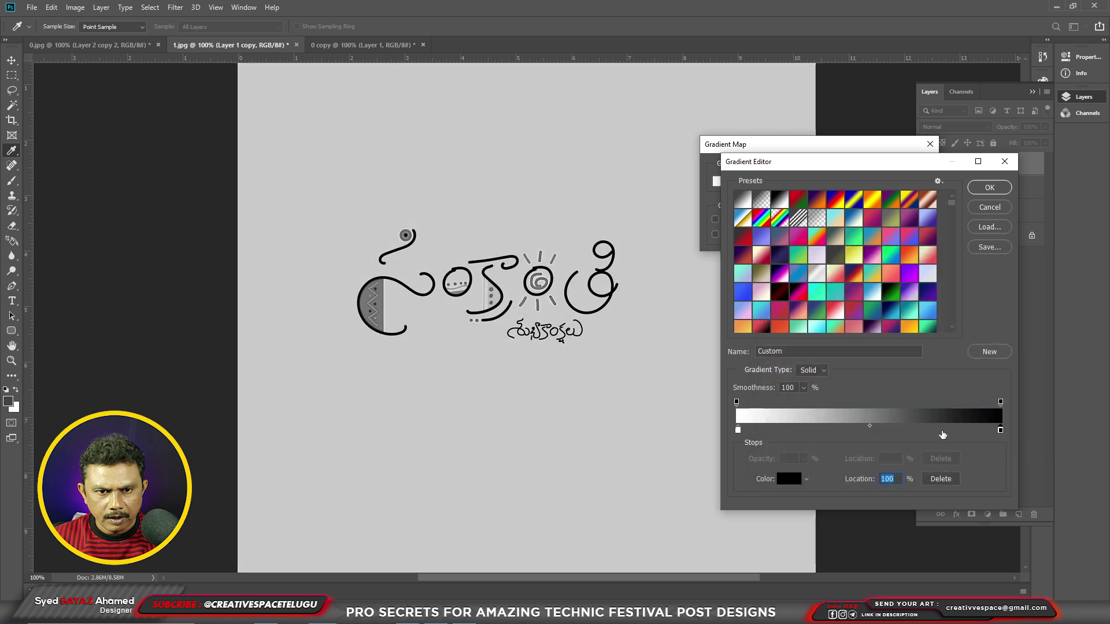
click(939, 431)
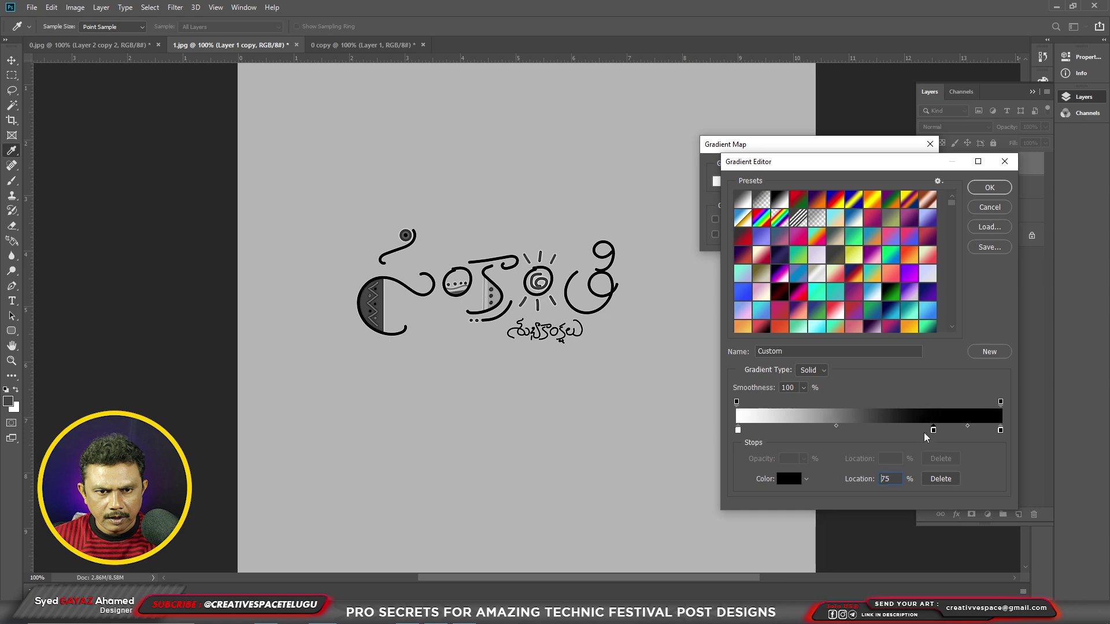
drag(939, 430, 914, 431)
click(531, 296)
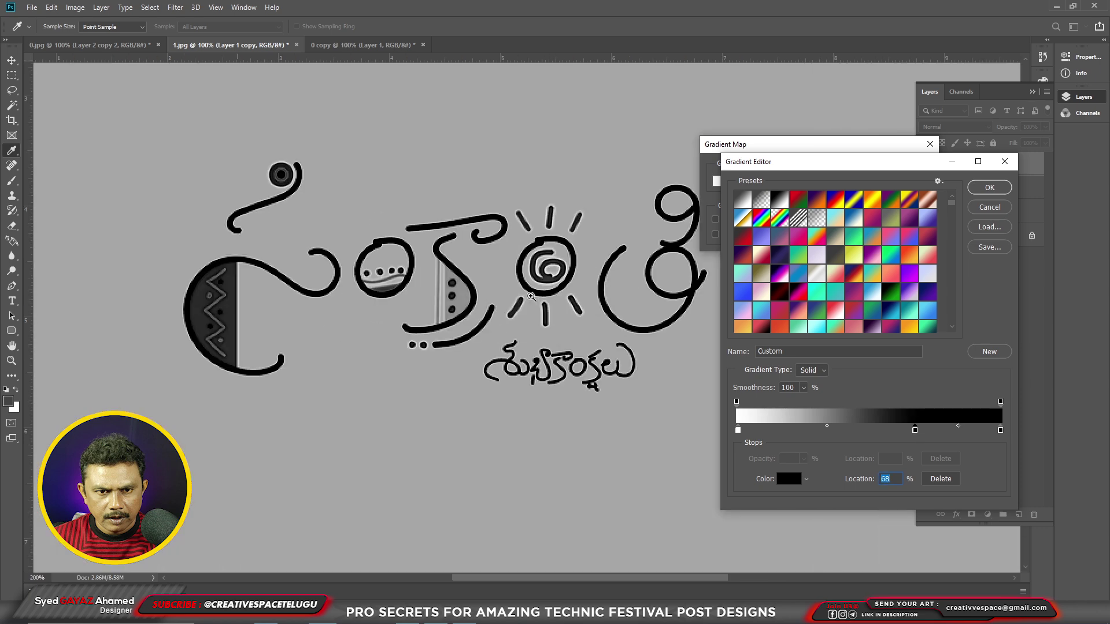
click(535, 272)
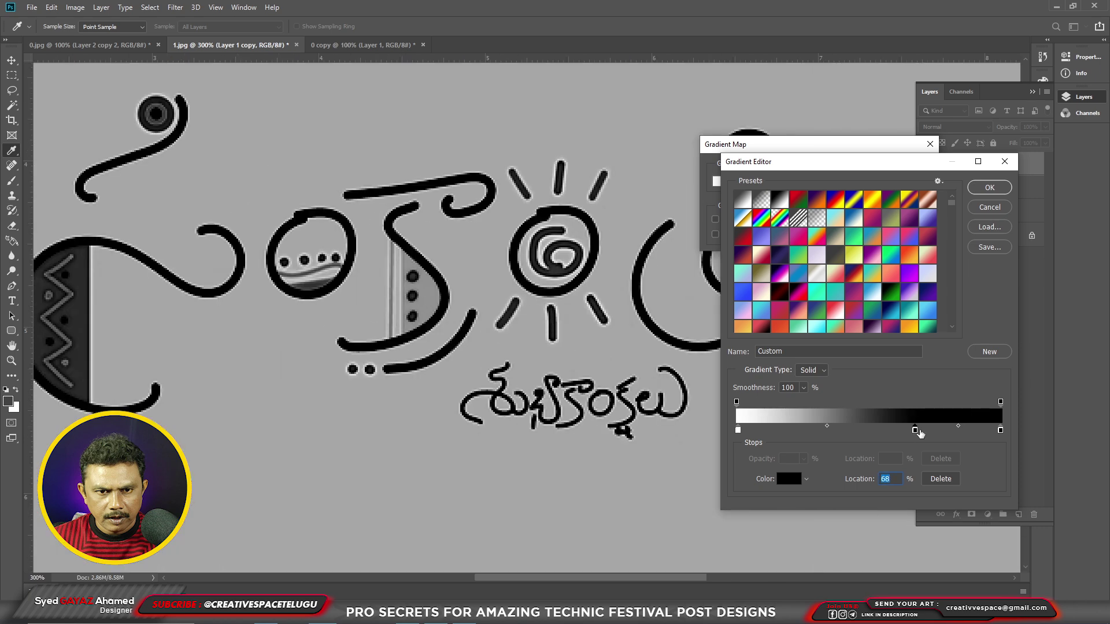
drag(914, 431, 518, 327)
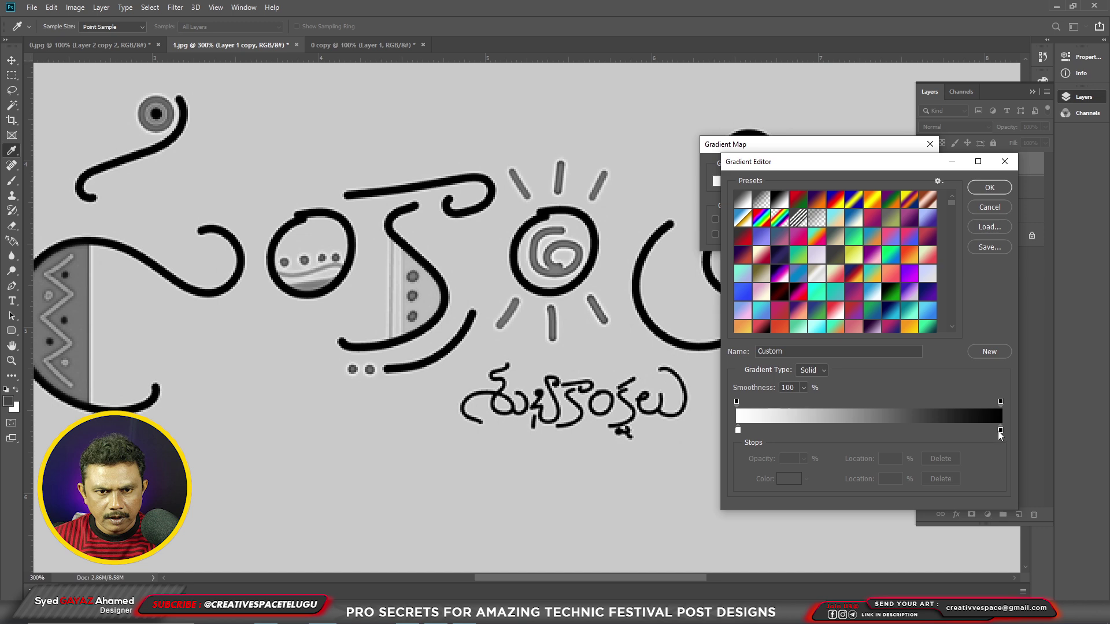
click(906, 431)
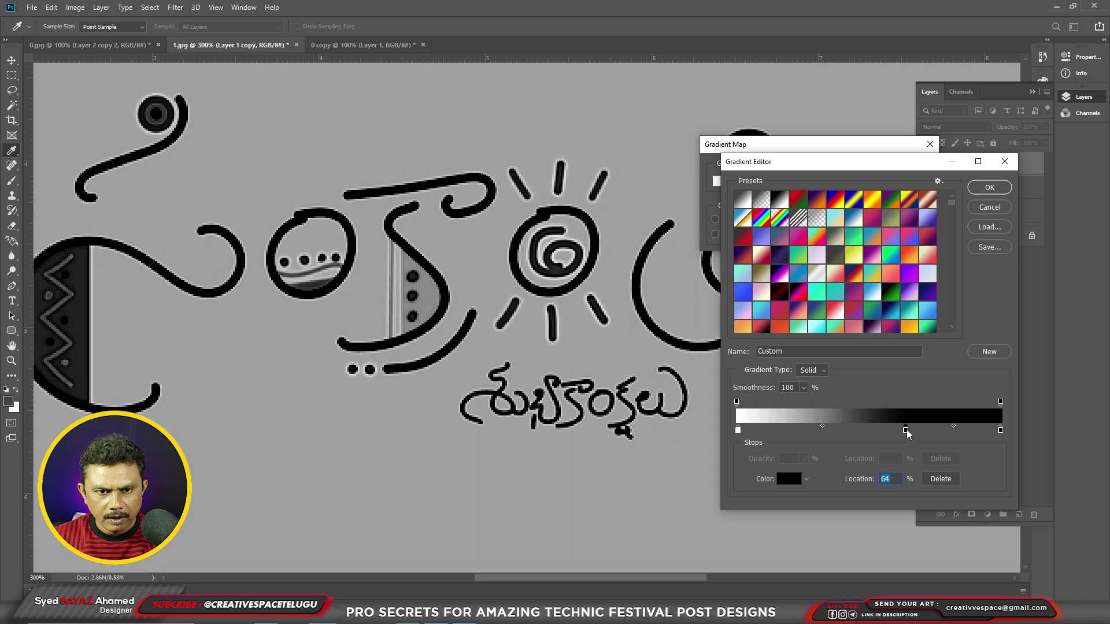
drag(906, 430, 883, 430)
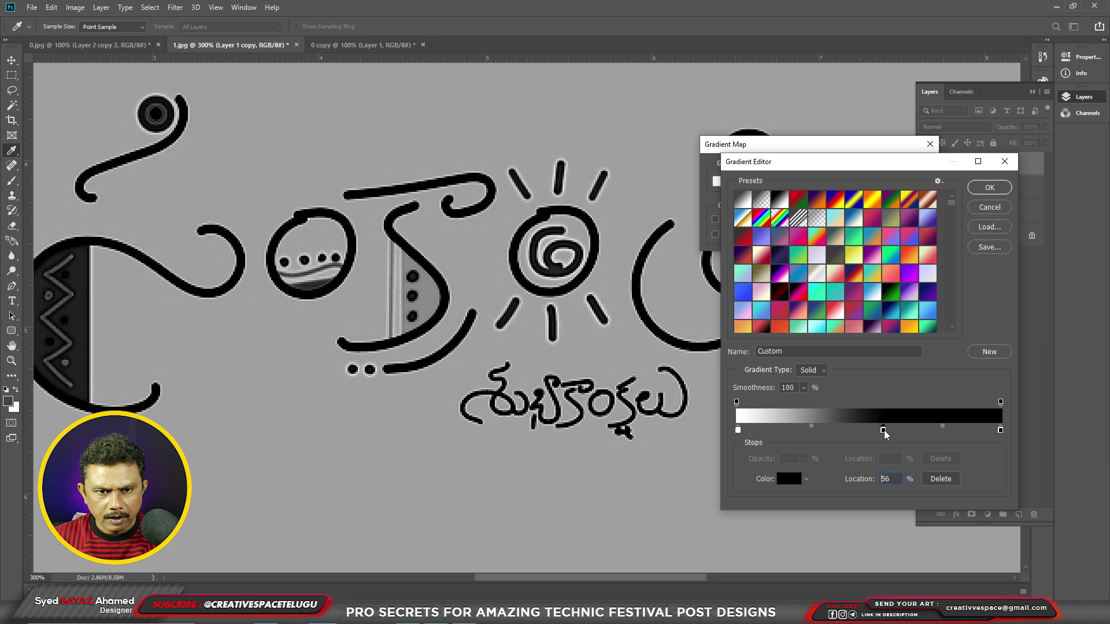
mouse_move(810, 427)
mouse_down()
mouse_move(796, 427)
mouse_move(866, 432)
mouse_up()
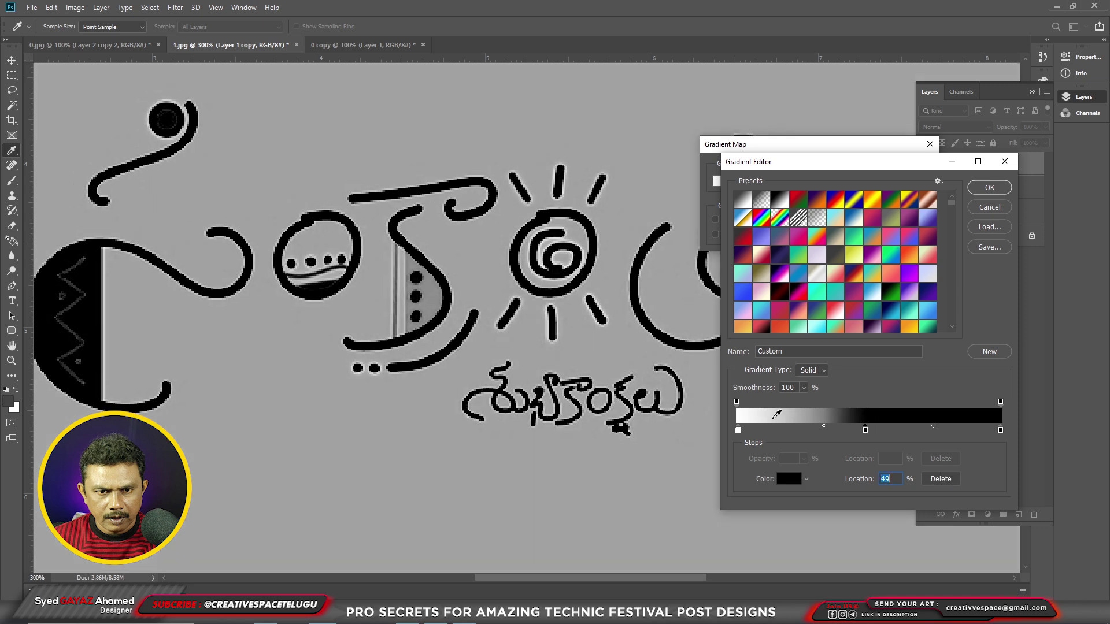
Settle the black stop near 49% and apply the gradient map.
key(ctrl+minus)
key(ctrl+minus)
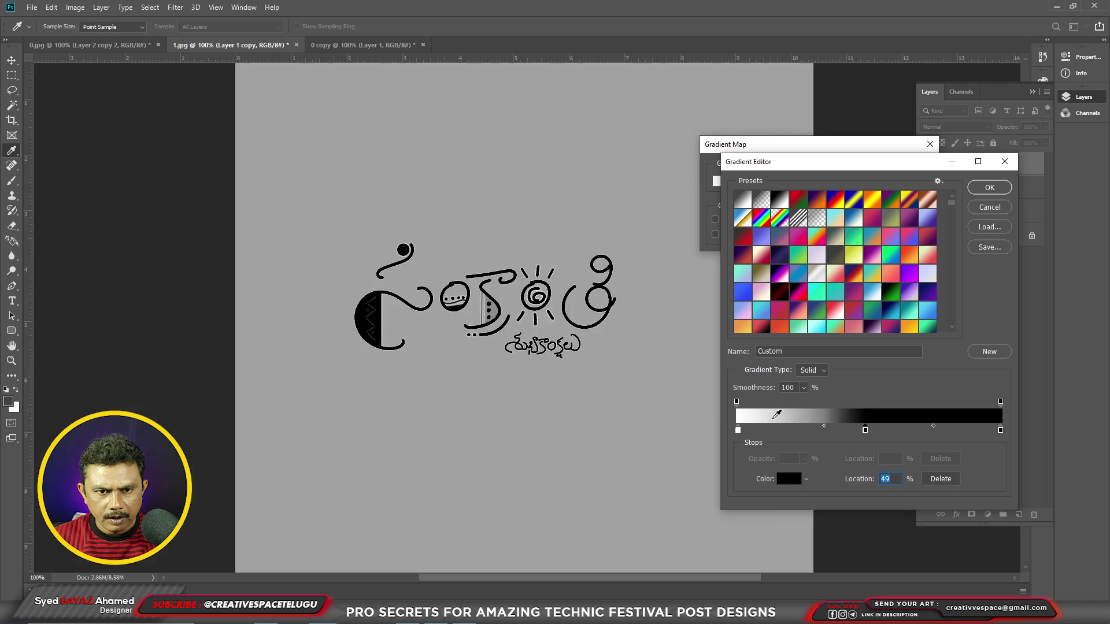
key(ctrl+plus)
click(997, 188)
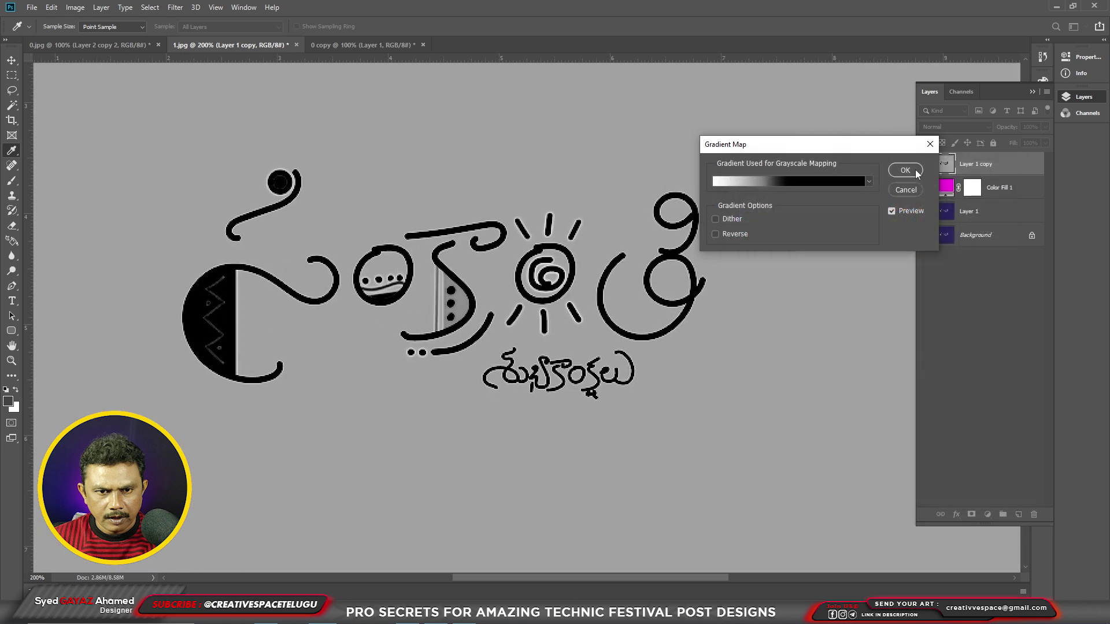
click(905, 170)
key(l)
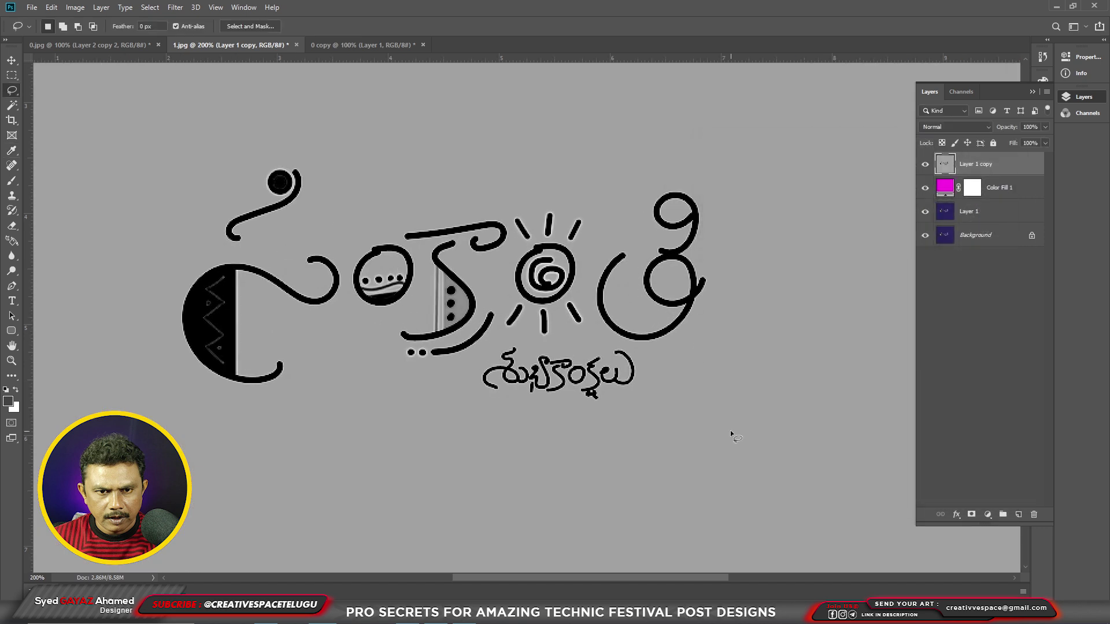
Magic-wand select the black strokes, smooth the selection by radius 1, and delete the grey background from Layer 1 copy.
drag(12, 104, 63, 120)
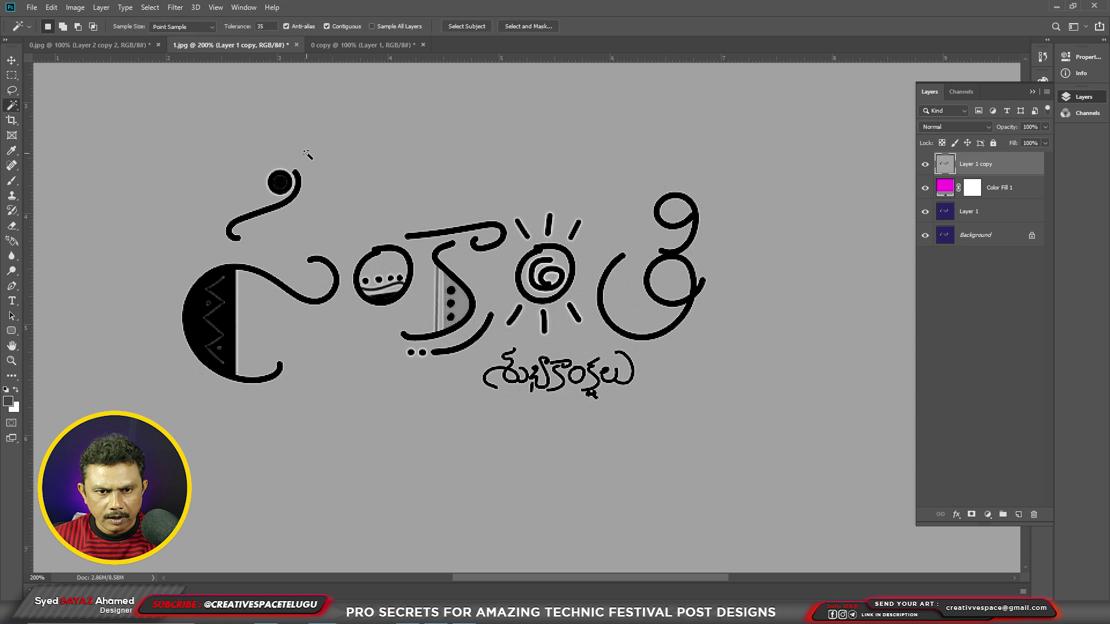
click(383, 234)
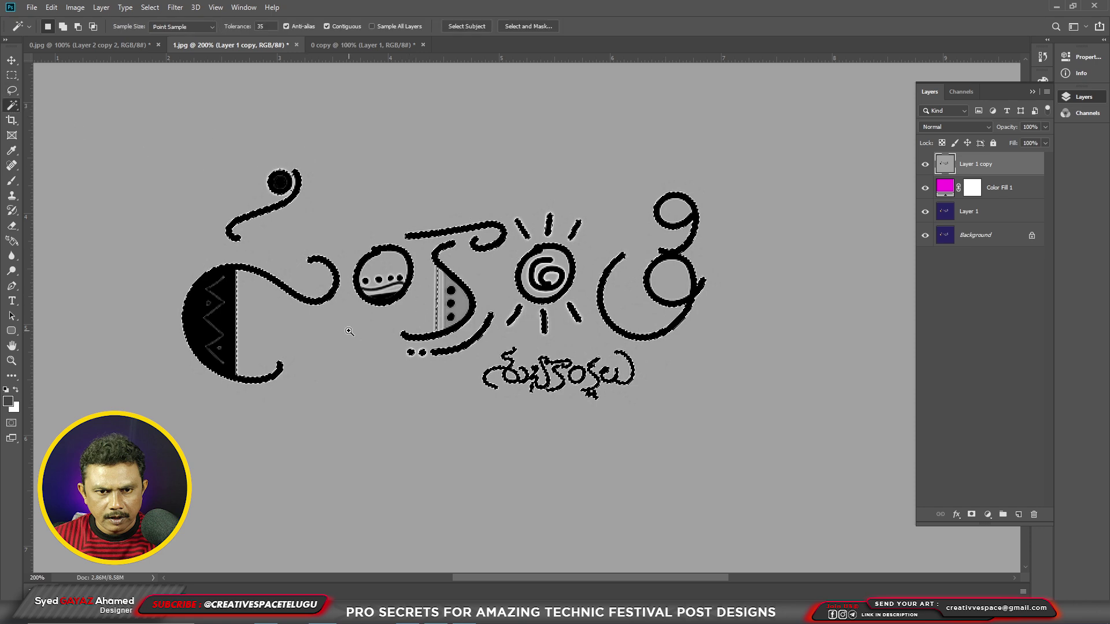
scroll(347, 333, up, 1)
scroll(590, 326, up, 1)
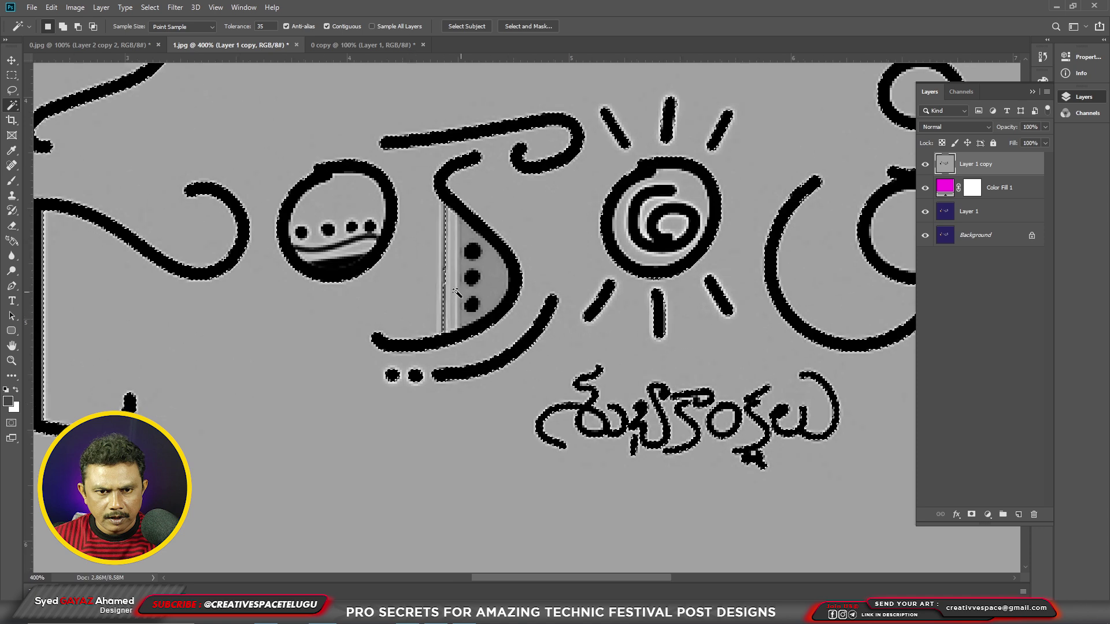
click(150, 11)
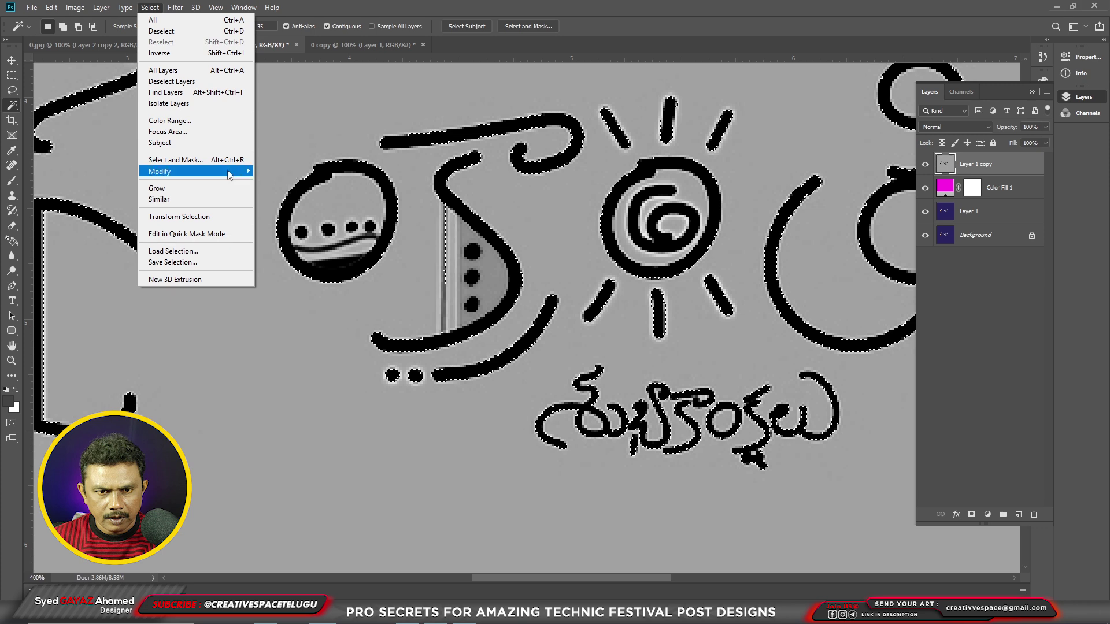
mouse_move(173, 171)
click(289, 181)
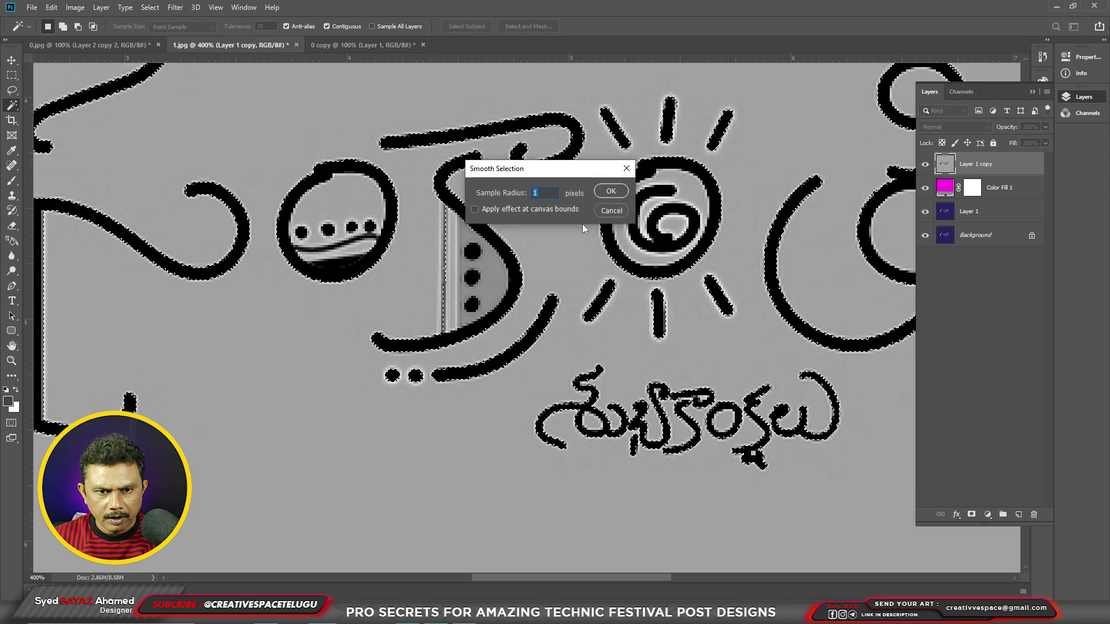
click(608, 192)
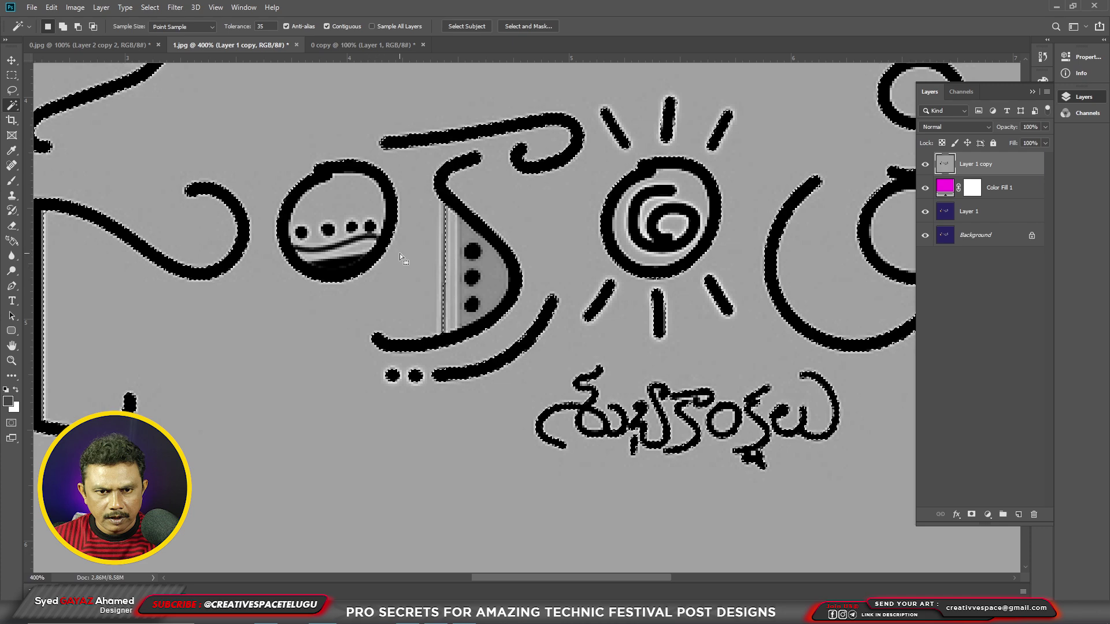
key(Delete)
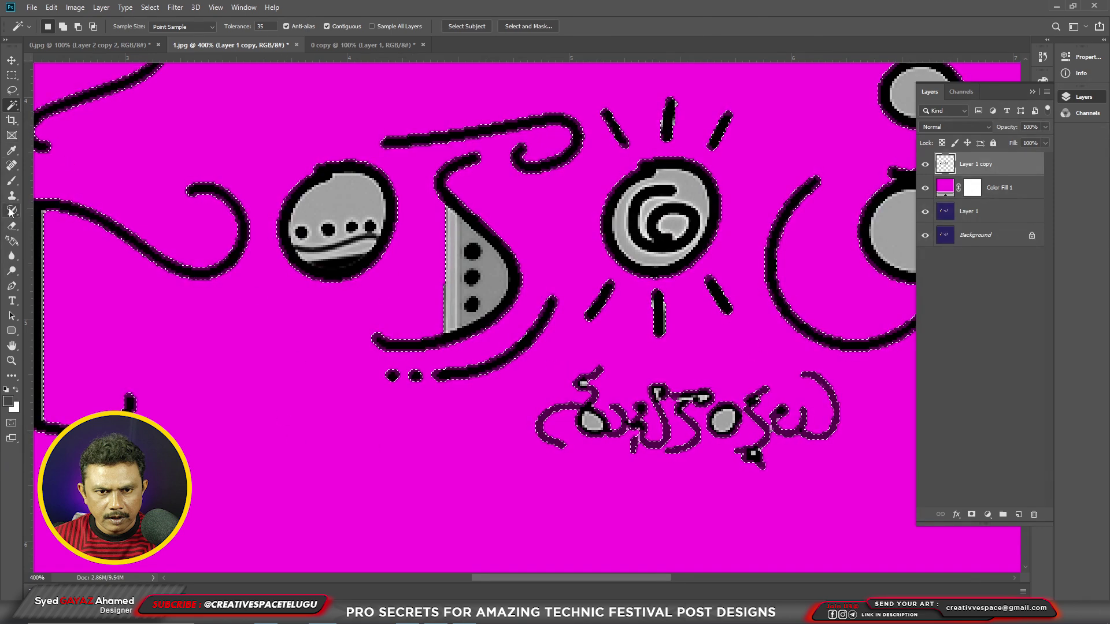
Magic-erase the grey inside the round letter, under the dots, and inside the sun's ring and swirl.
click(12, 226)
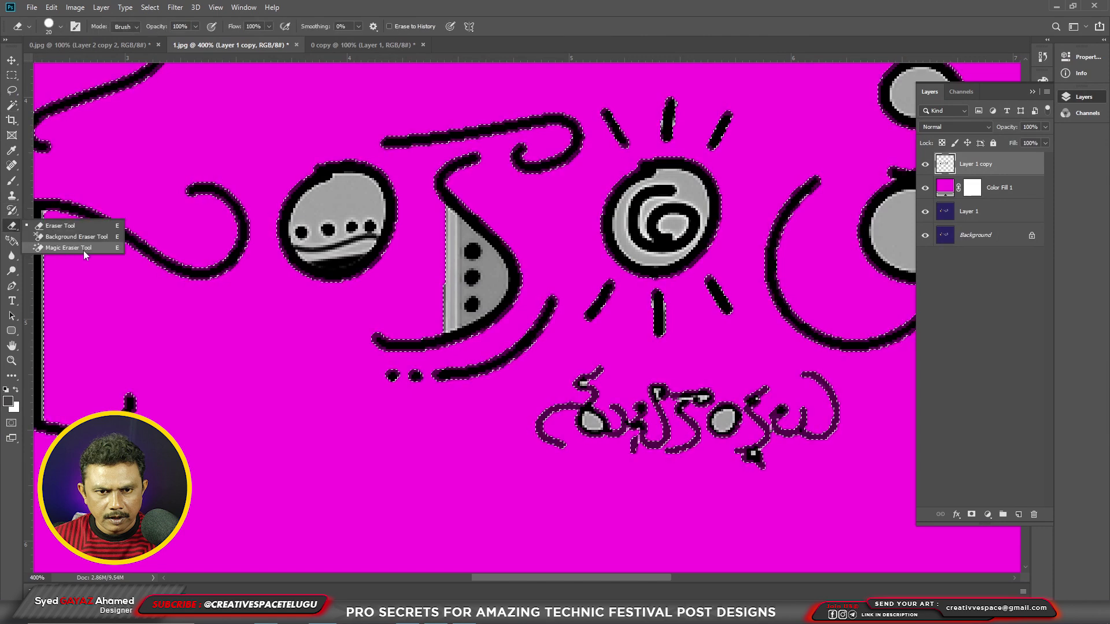
click(77, 248)
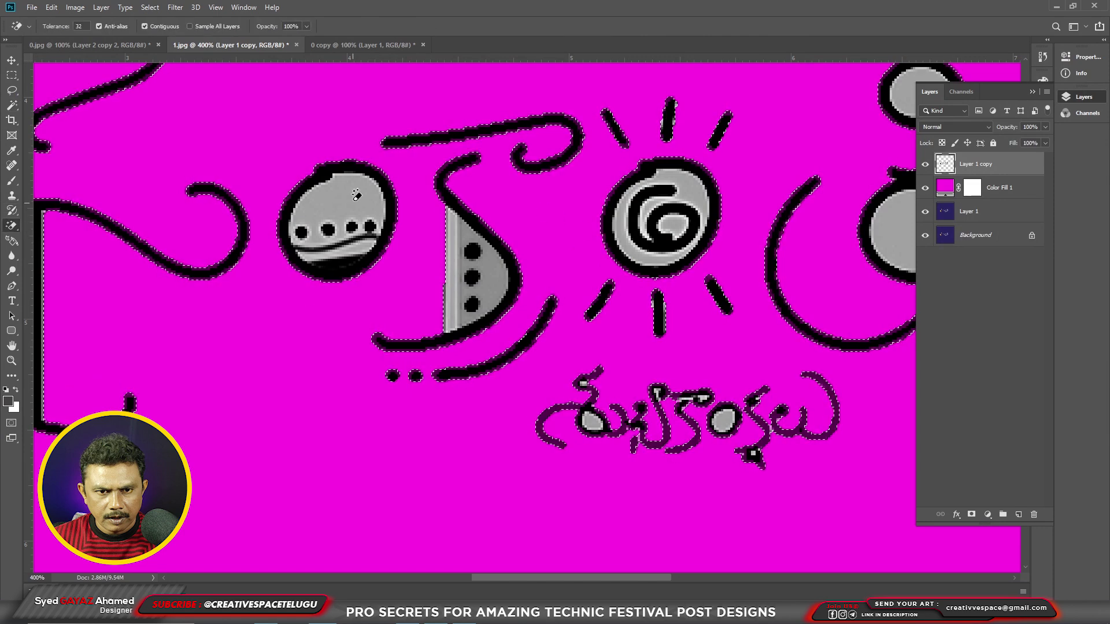
key(ctrl+d)
click(359, 204)
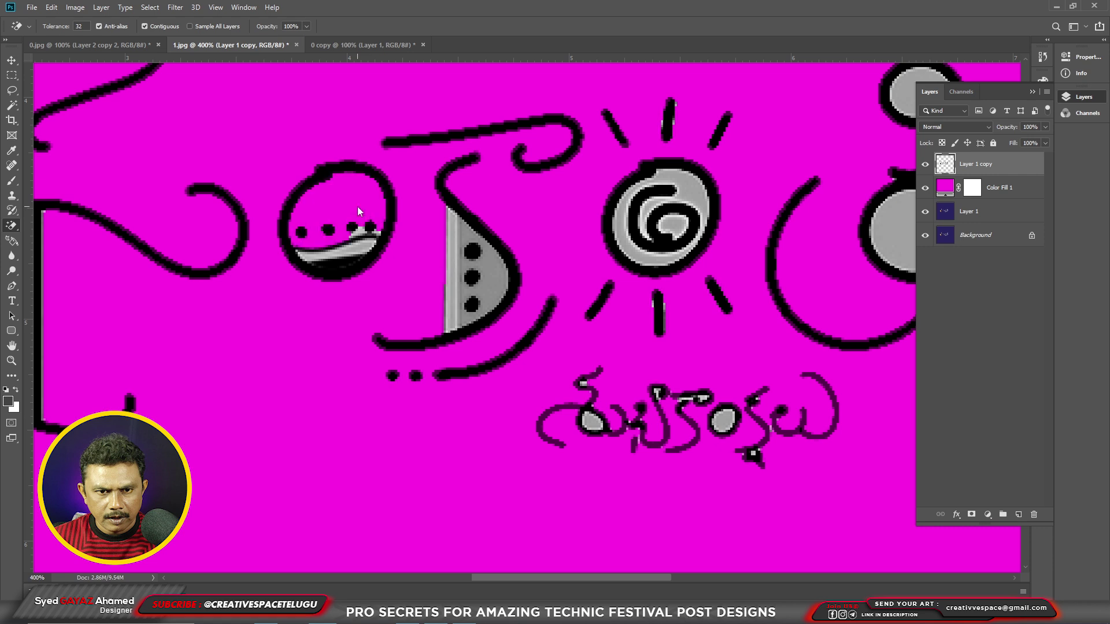
click(368, 248)
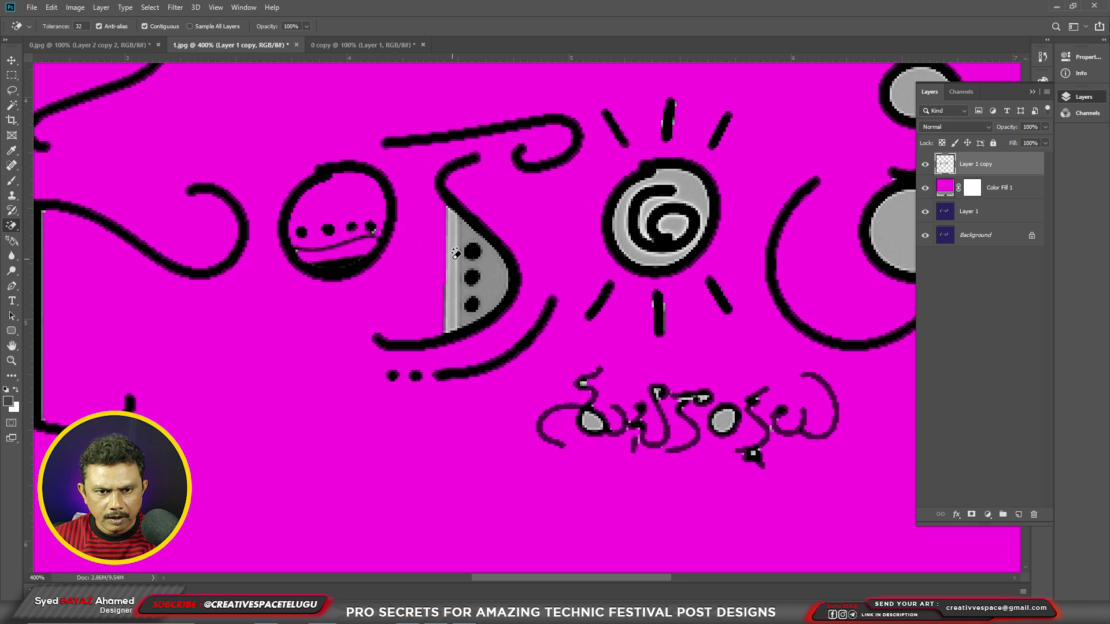
click(642, 253)
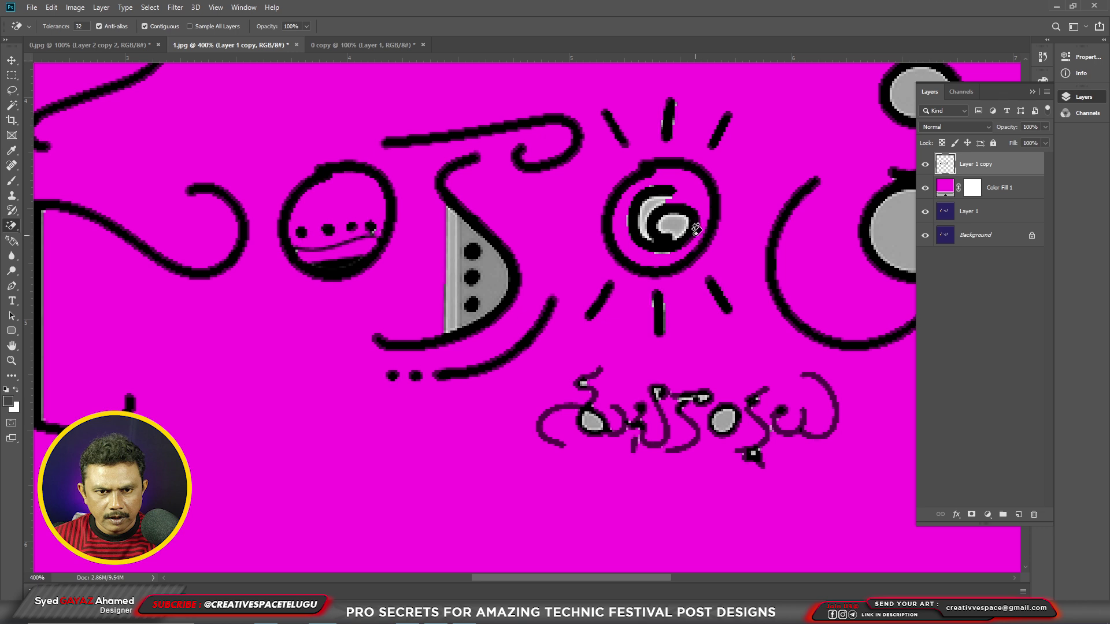
click(675, 237)
click(647, 220)
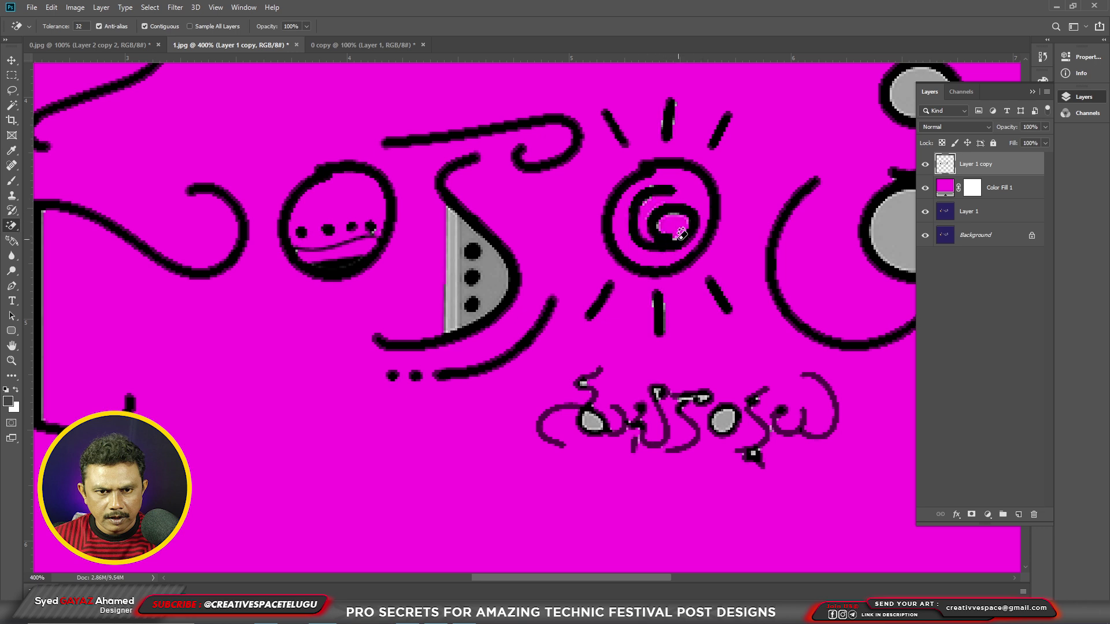
Magic-erase the grey lower circle, the blob and specks in the small lettering, and the speck below.
scroll(682, 234, right, 5)
click(654, 238)
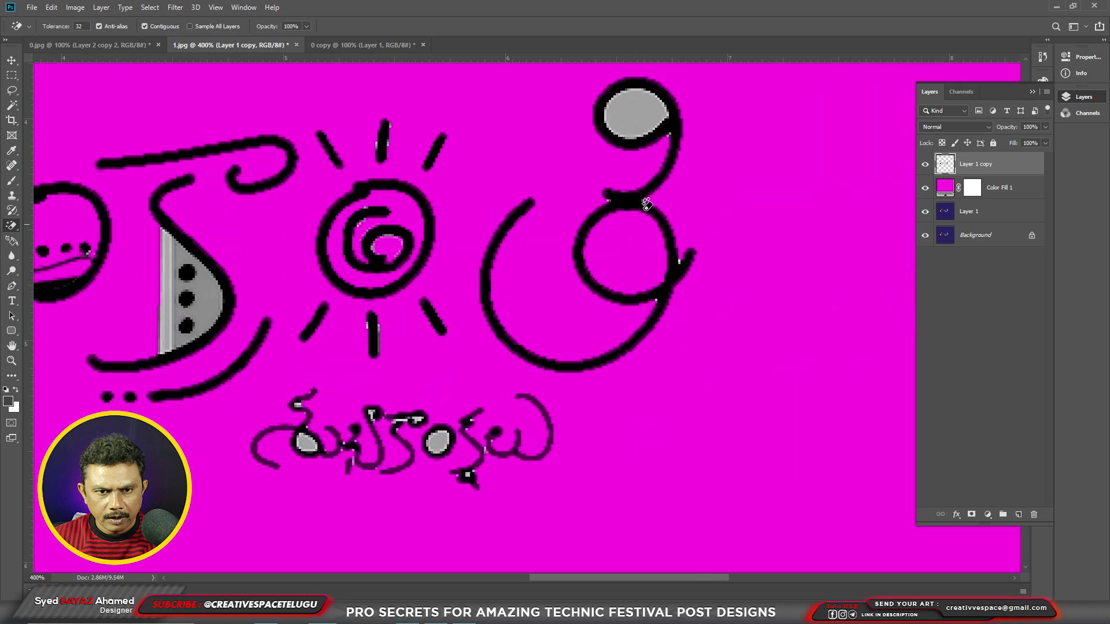
scroll(744, 119, left, 4)
scroll(744, 119, down, 1)
scroll(701, 223, left, 3)
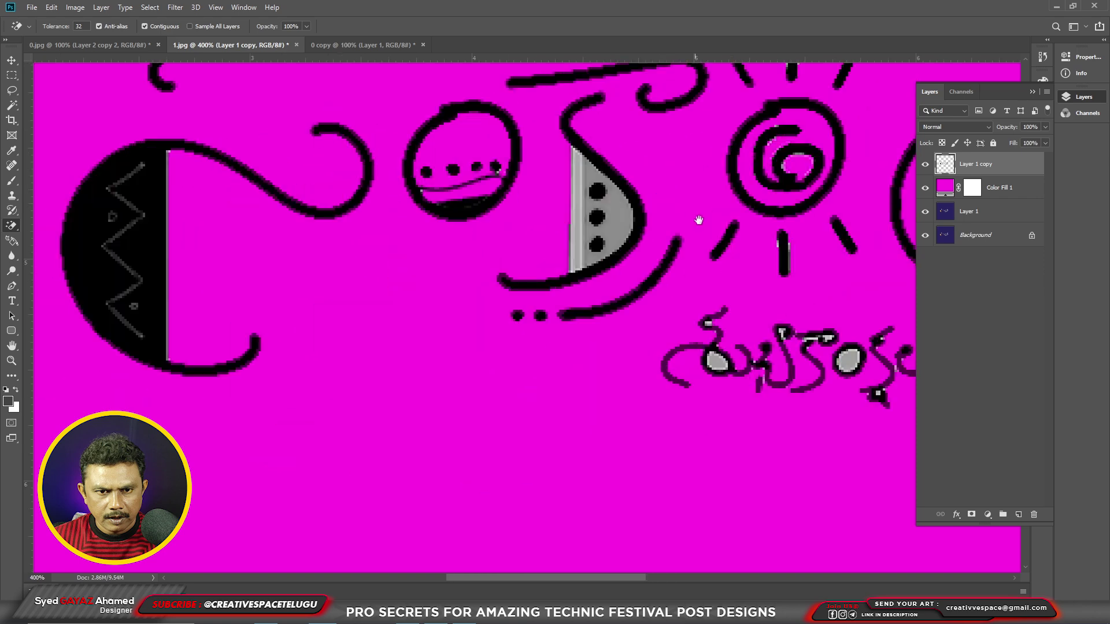
scroll(702, 223, right, 3)
scroll(699, 405, down, 1)
scroll(703, 405, up, 1)
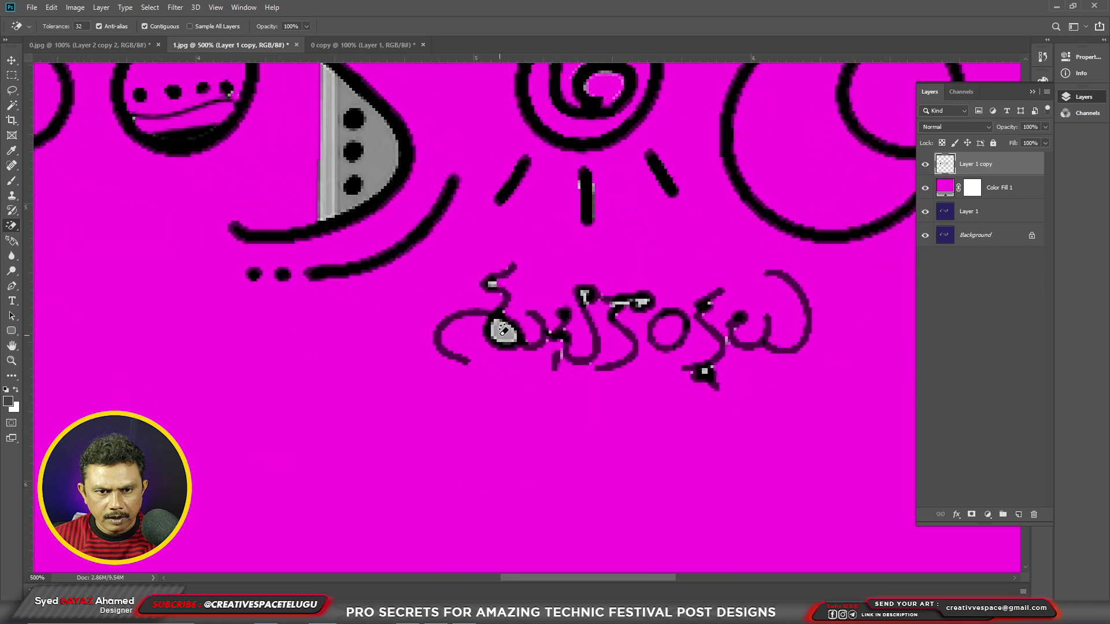
click(520, 329)
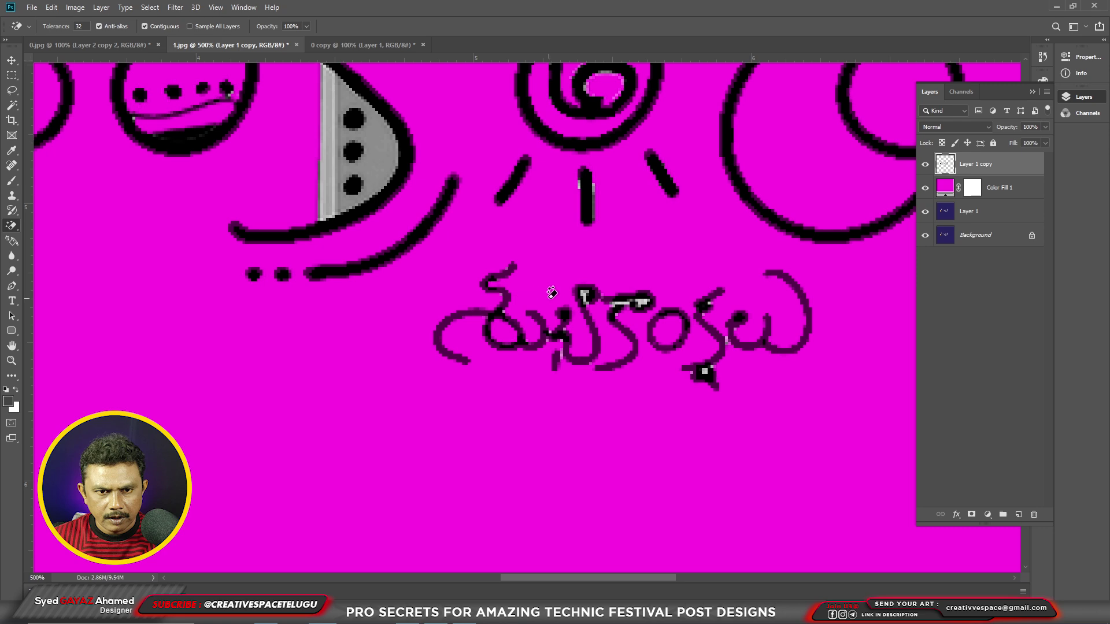
scroll(538, 298, up, 1)
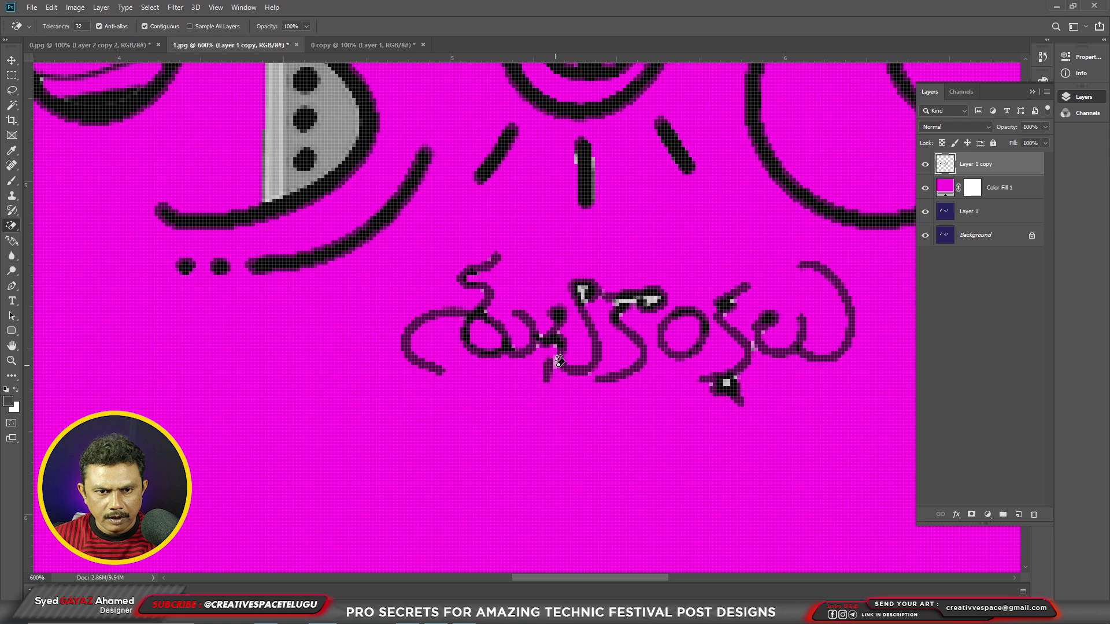
click(626, 295)
click(727, 381)
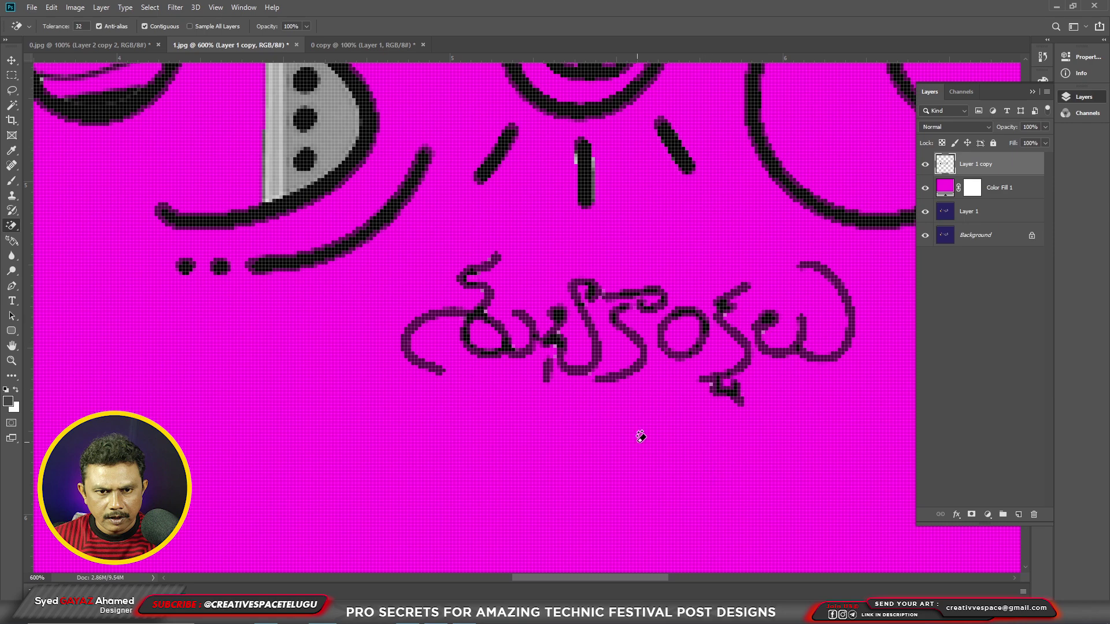
Erase the grey sliver beside the top dot and load the black outline copy's pixels as a selection.
scroll(641, 448, down, 1)
scroll(641, 448, down, 1)
scroll(641, 448, down, 1)
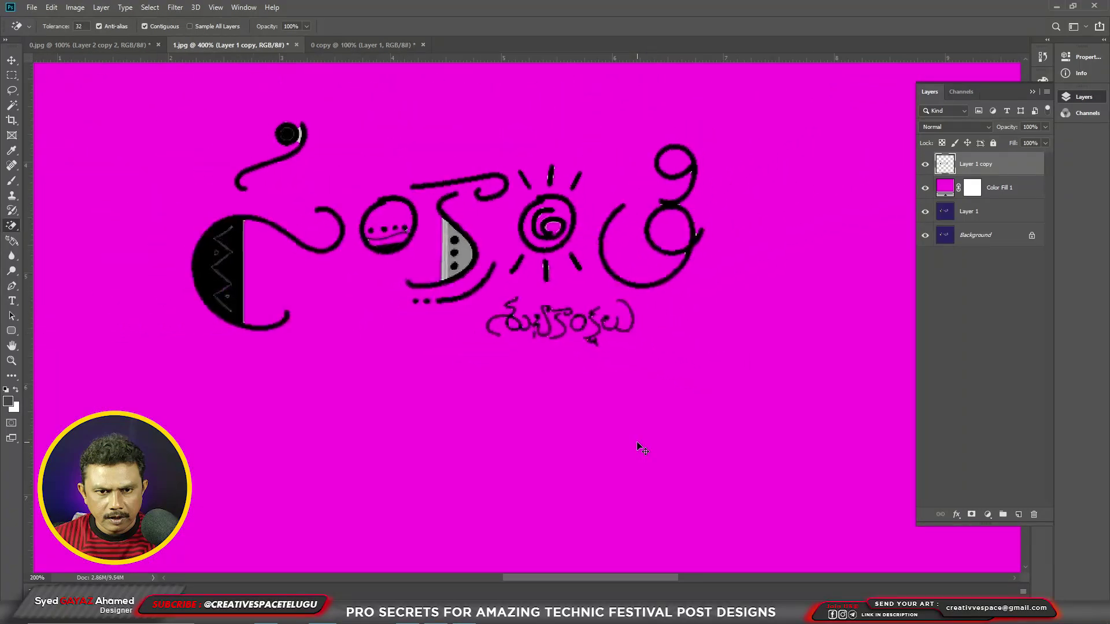
scroll(640, 436, down, 2)
scroll(395, 233, up, 2)
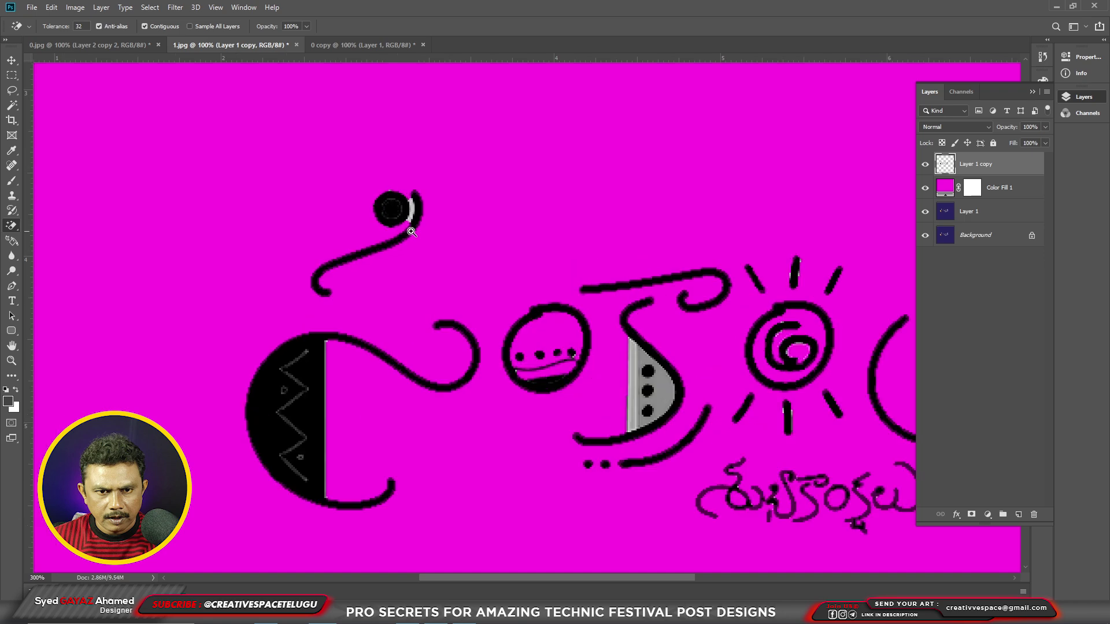
scroll(419, 169, up, 1)
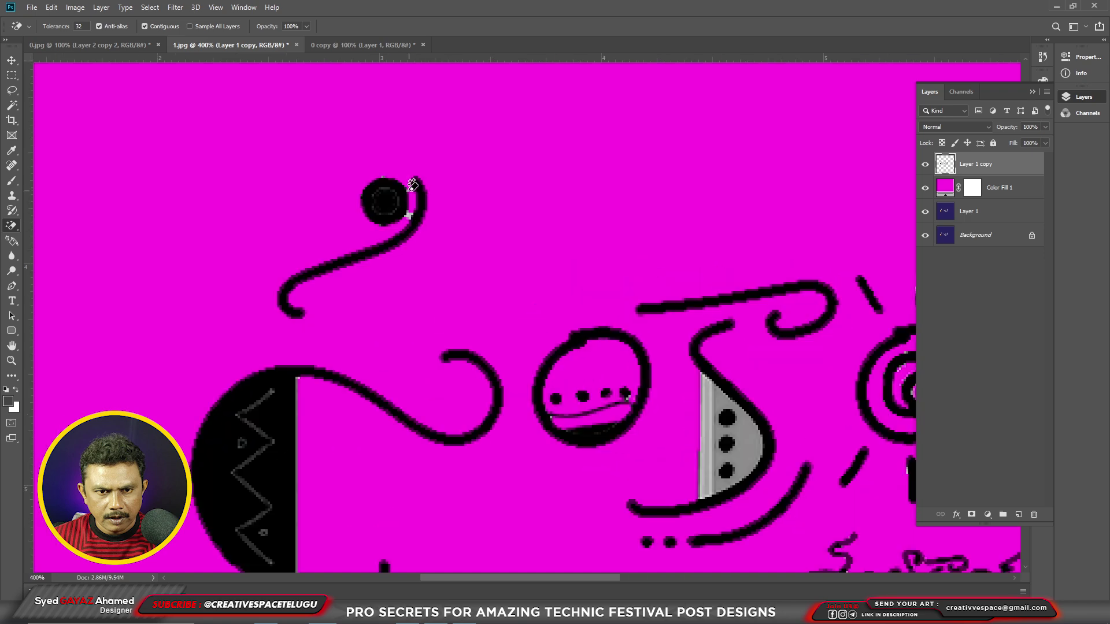
click(416, 185)
scroll(683, 400, down, 2)
scroll(685, 393, down, 2)
scroll(653, 387, up, 1)
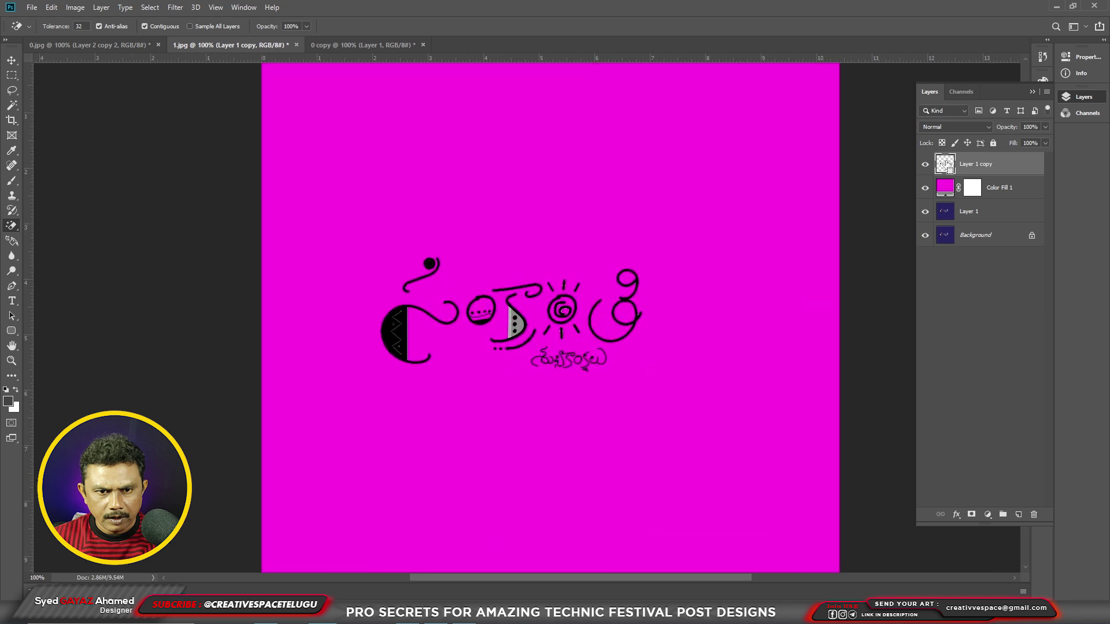
ctrl+click(948, 166)
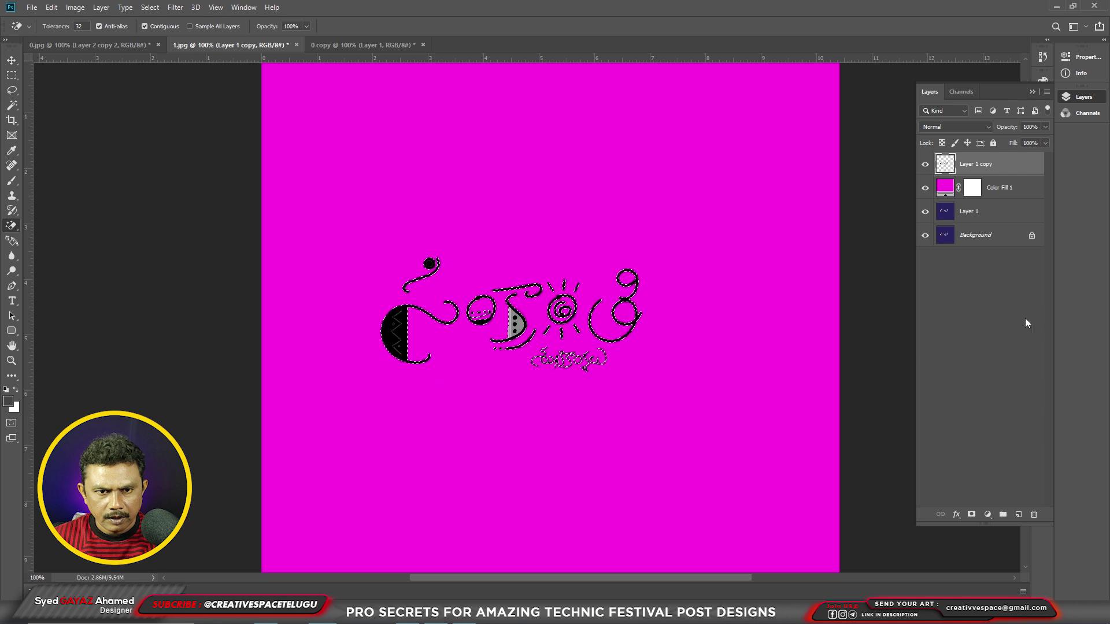
Hide the magenta fill and outline copy, move the fill below Layer 1, and magic-erase Layer 1's purple background.
click(924, 187)
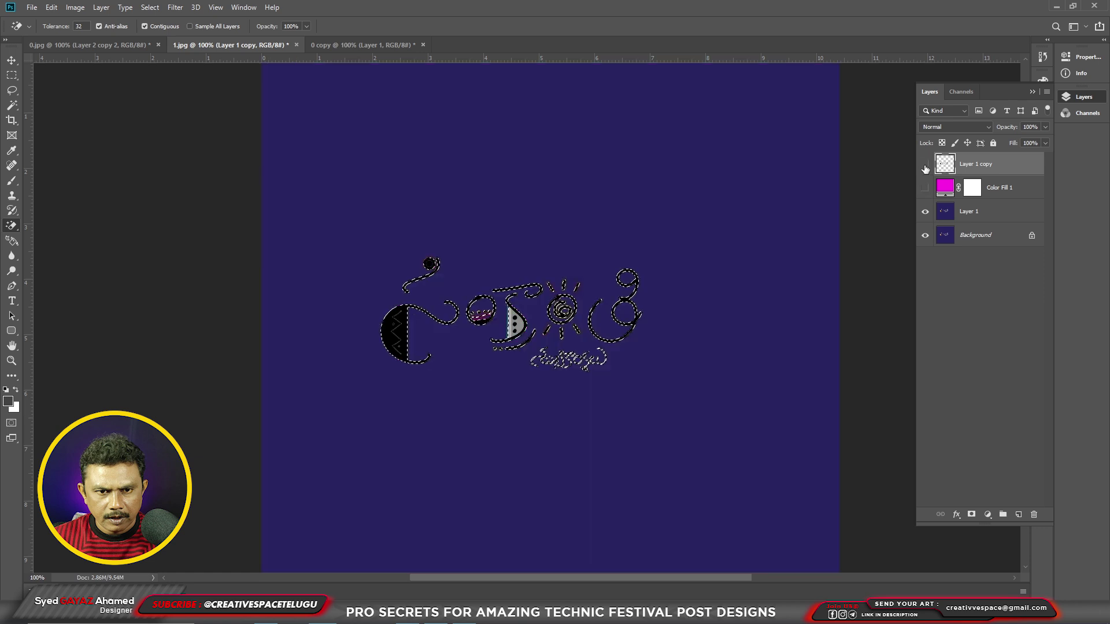
click(924, 165)
drag(998, 188, 995, 219)
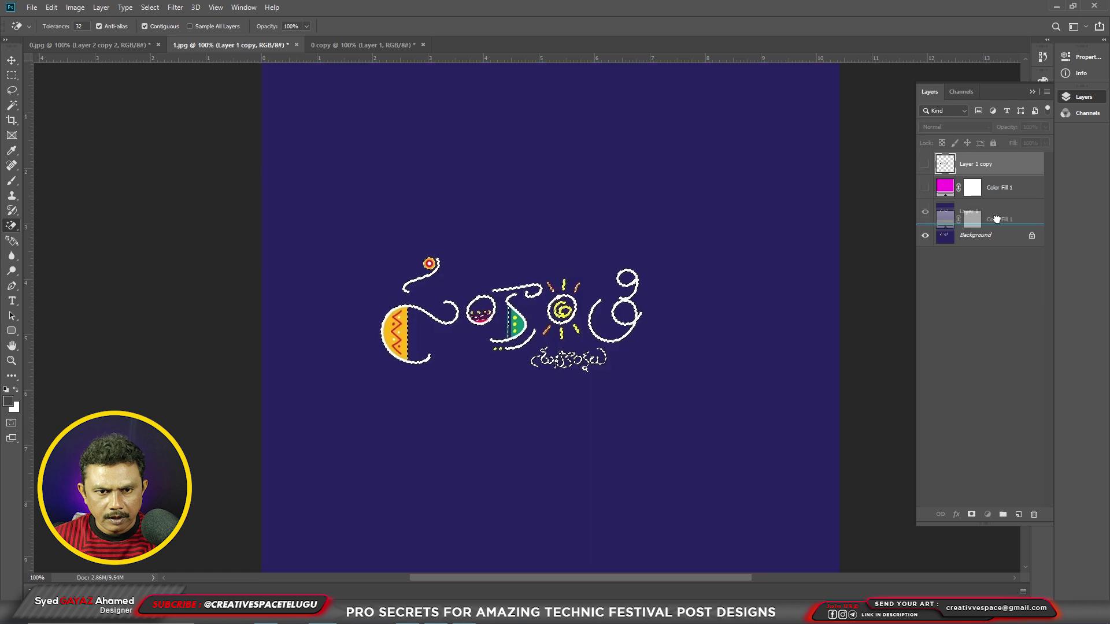
click(971, 189)
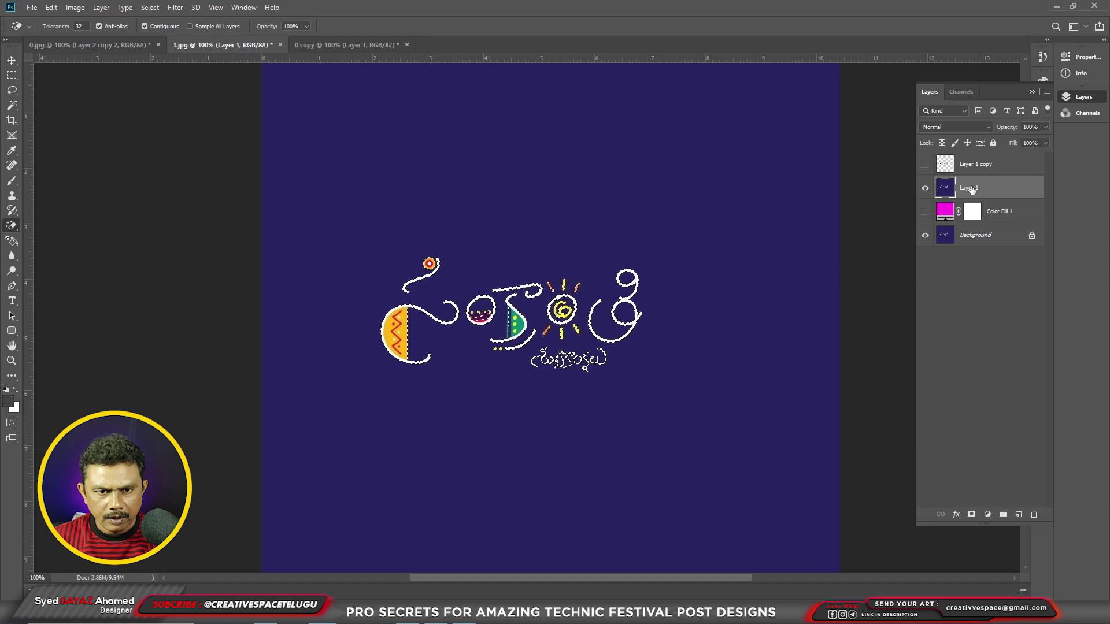
click(675, 333)
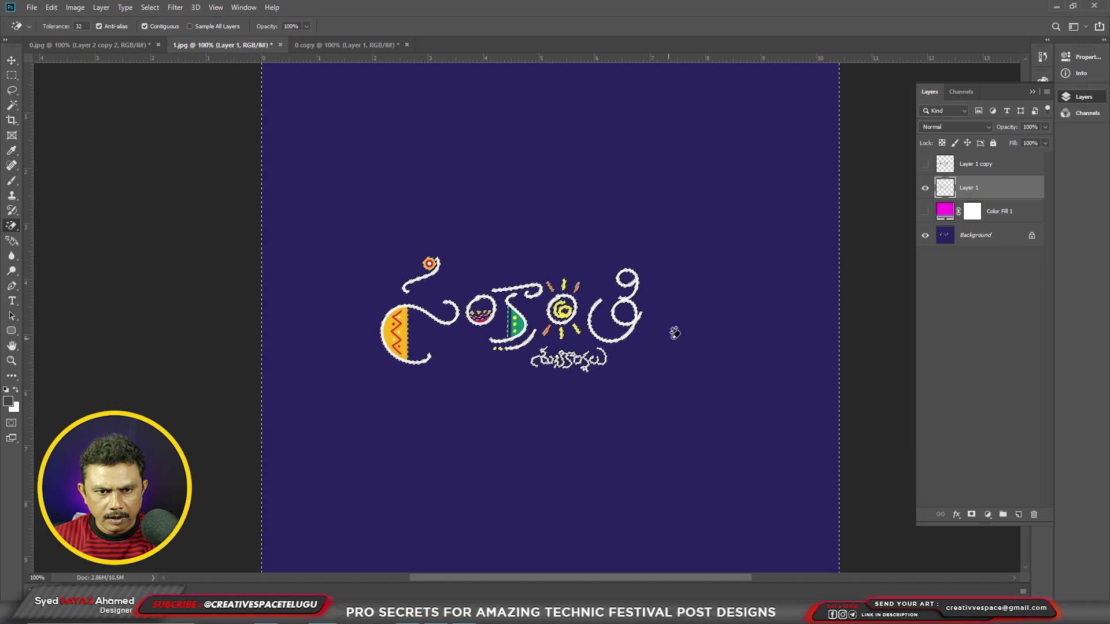
Bring the whole Sankranti lettering into view and load Layer 1's pixels as a selection.
scroll(516, 349, up, 2)
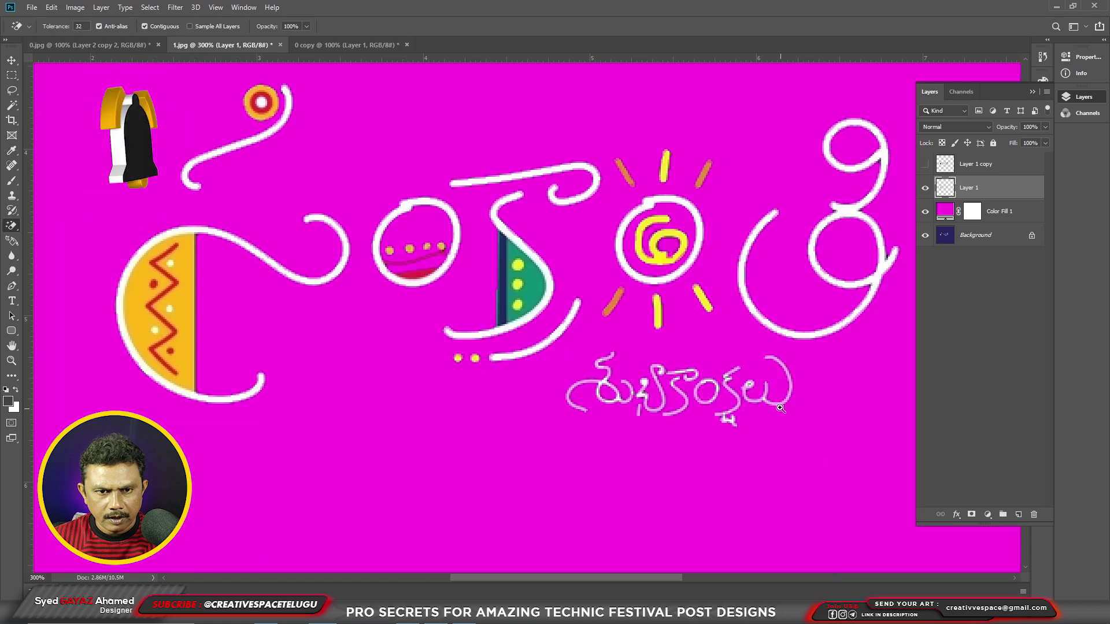
scroll(746, 289, up, 1)
scroll(749, 269, up, 1)
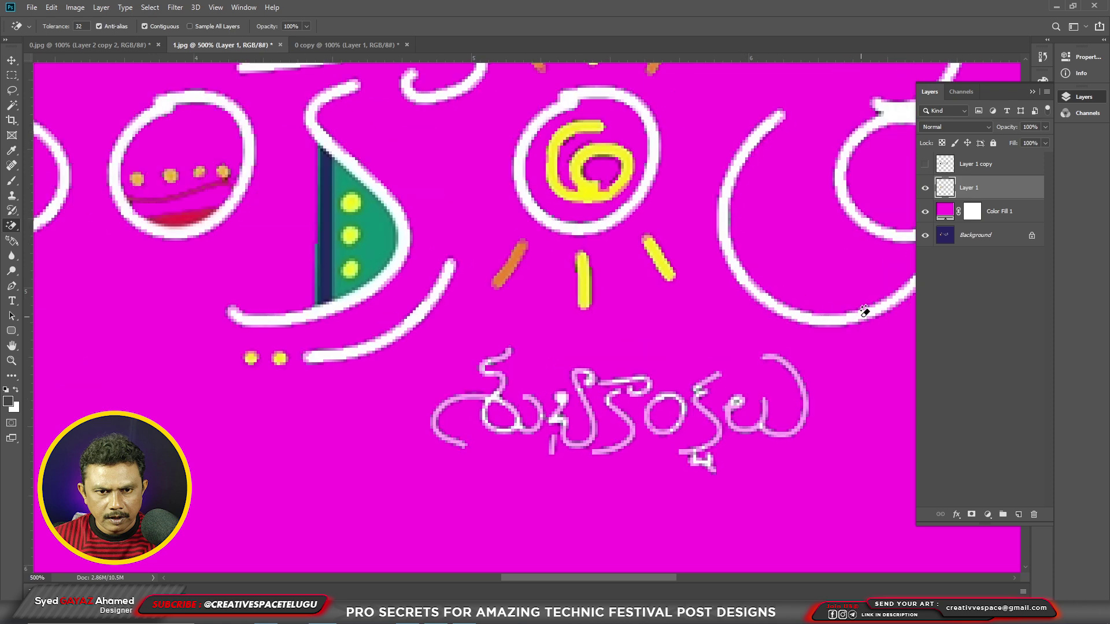
scroll(836, 317, down, 1)
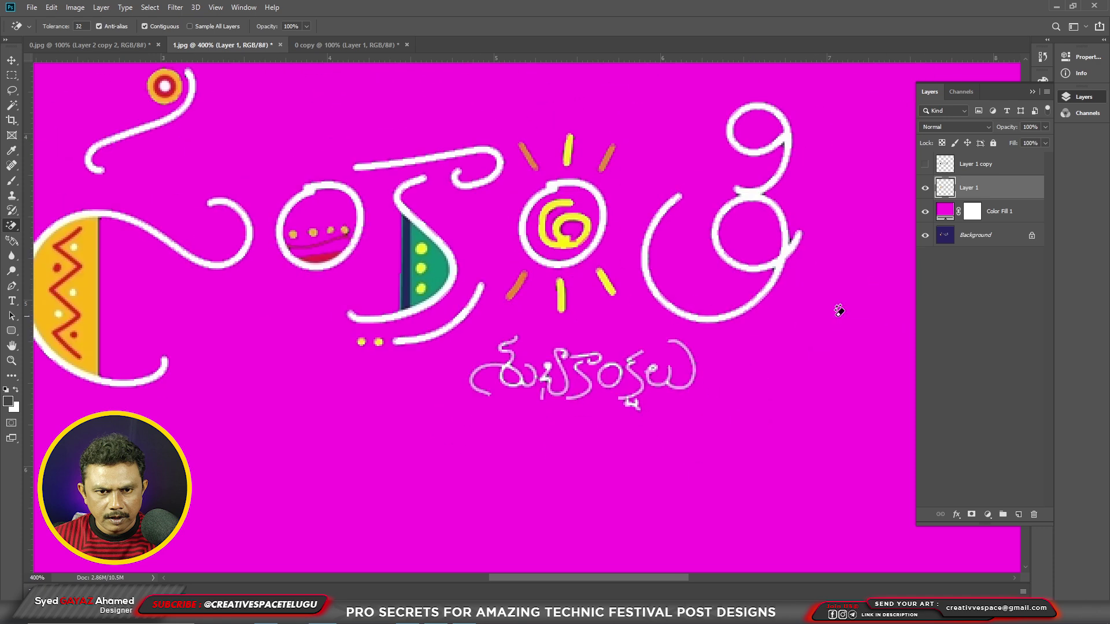
drag(838, 311, 954, 423)
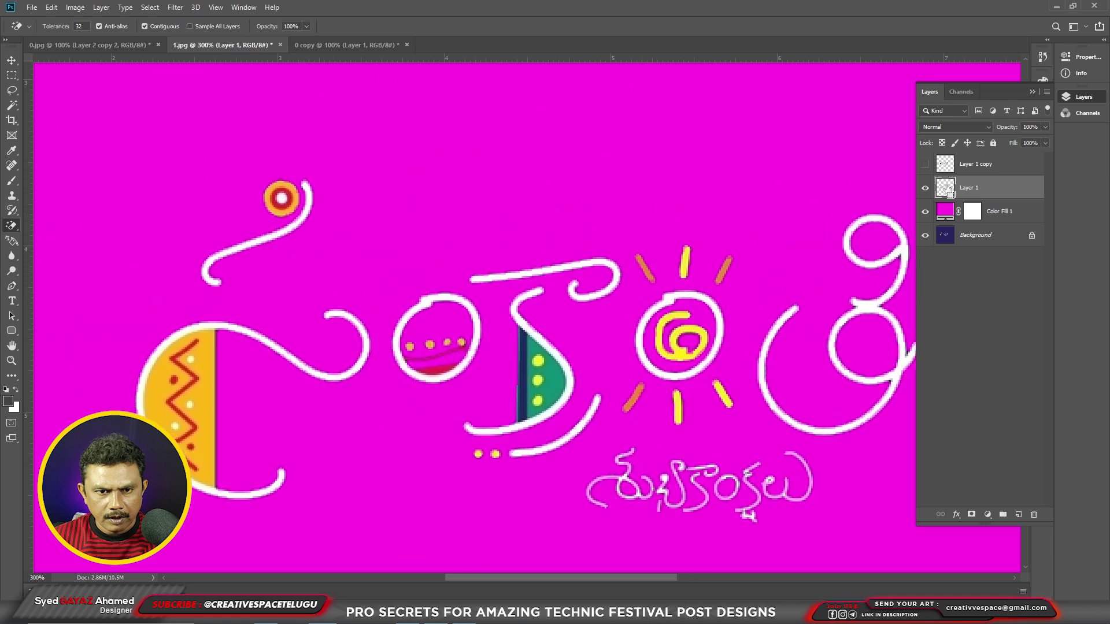
ctrl+click(947, 188)
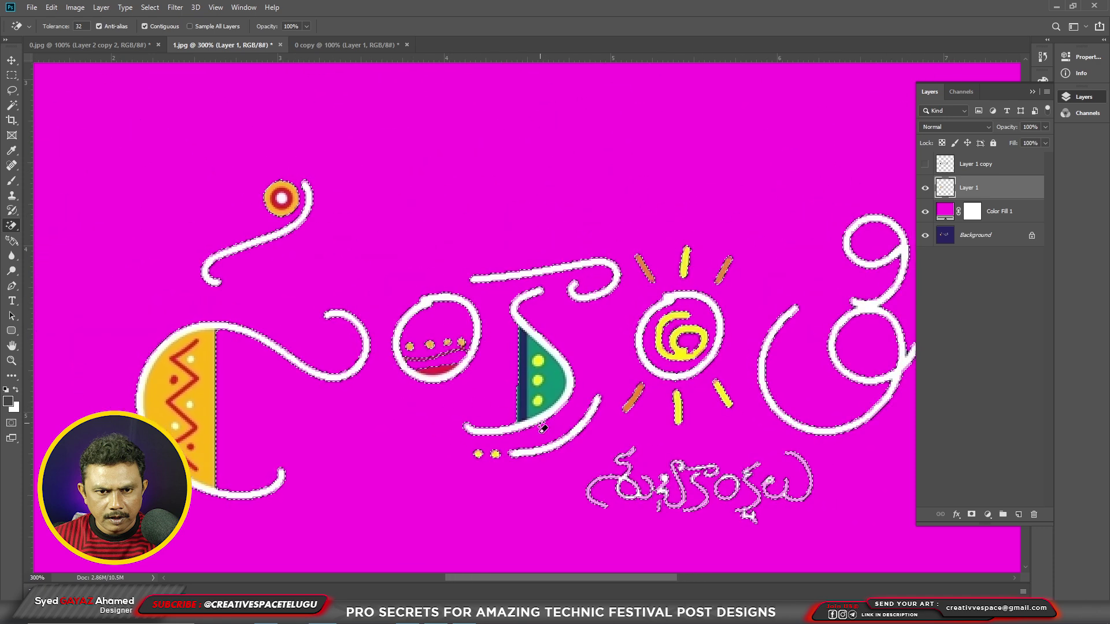
scroll(174, 414, up, 1)
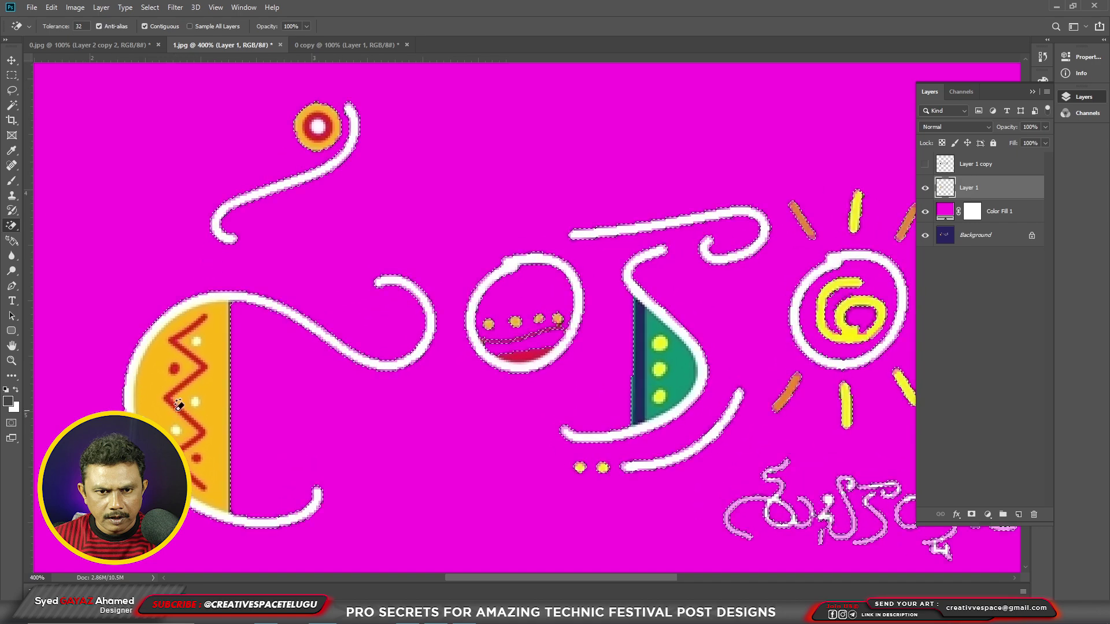
key(b)
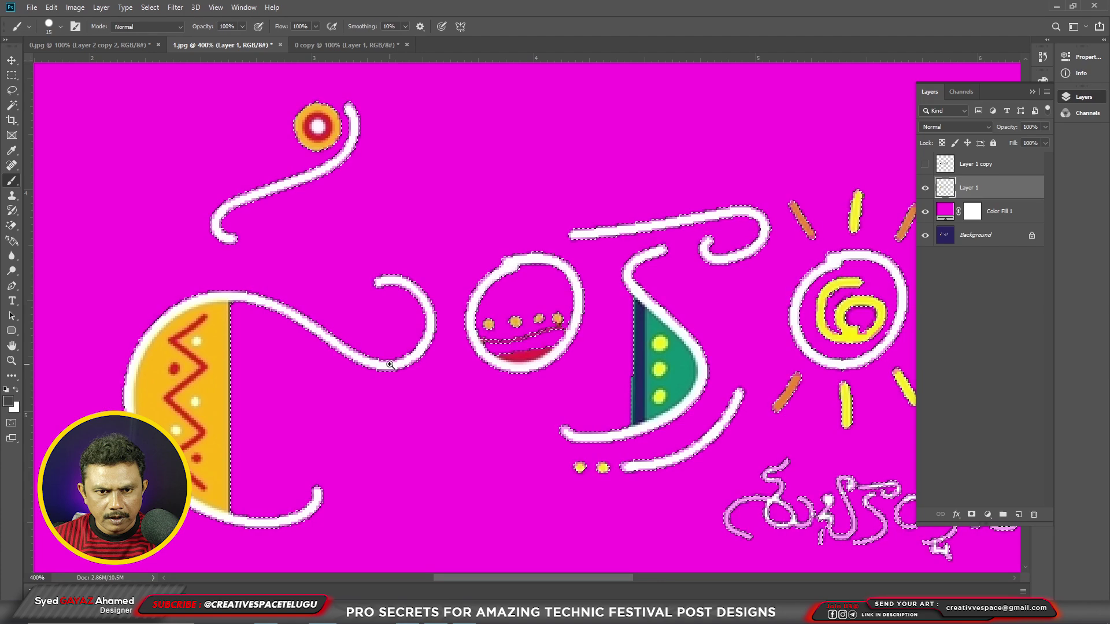
Sample white, shrink the brush, and repaint the top of the first letter's curve white.
scroll(391, 361, up, 1)
scroll(392, 364, up, 1)
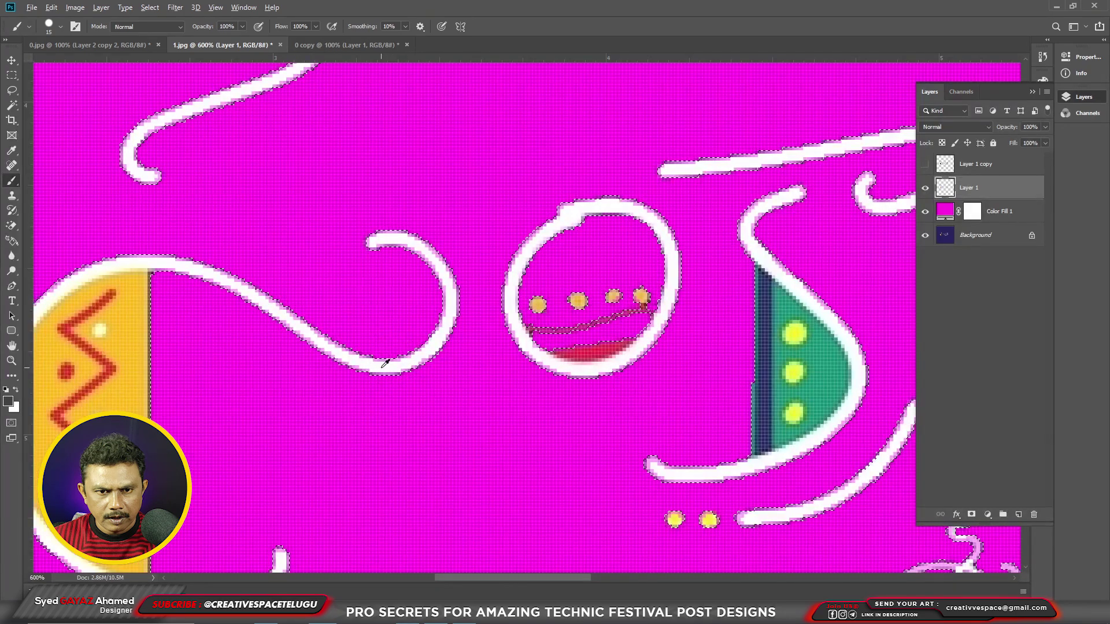
alt+click(385, 363)
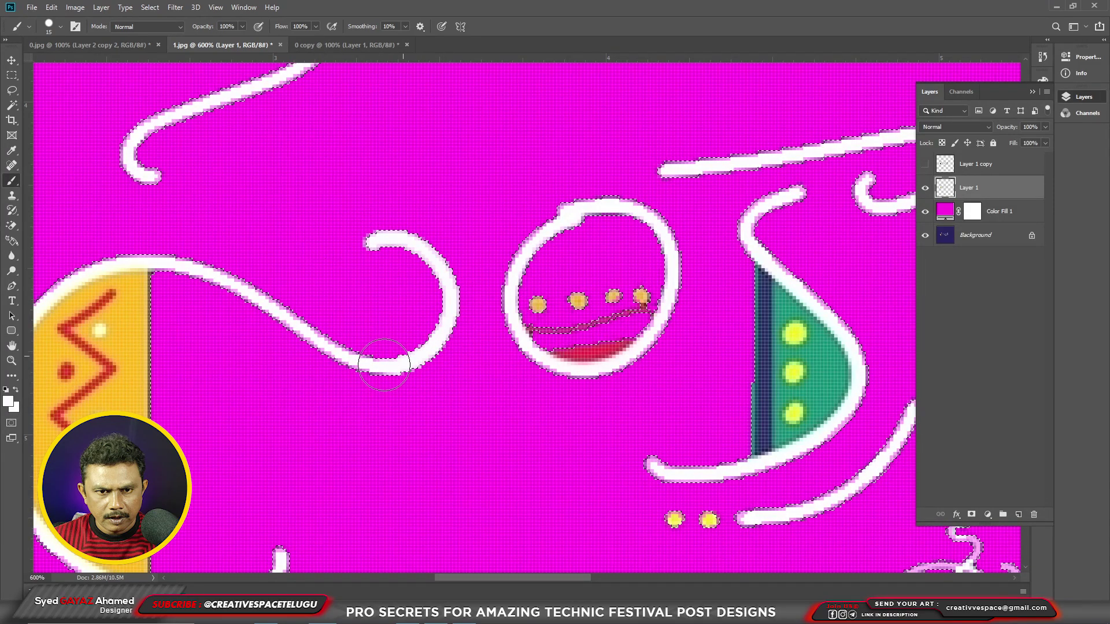
drag(348, 330, 718, 212)
key(bracketleft)
key(bracketleft)
key(bracketleft)
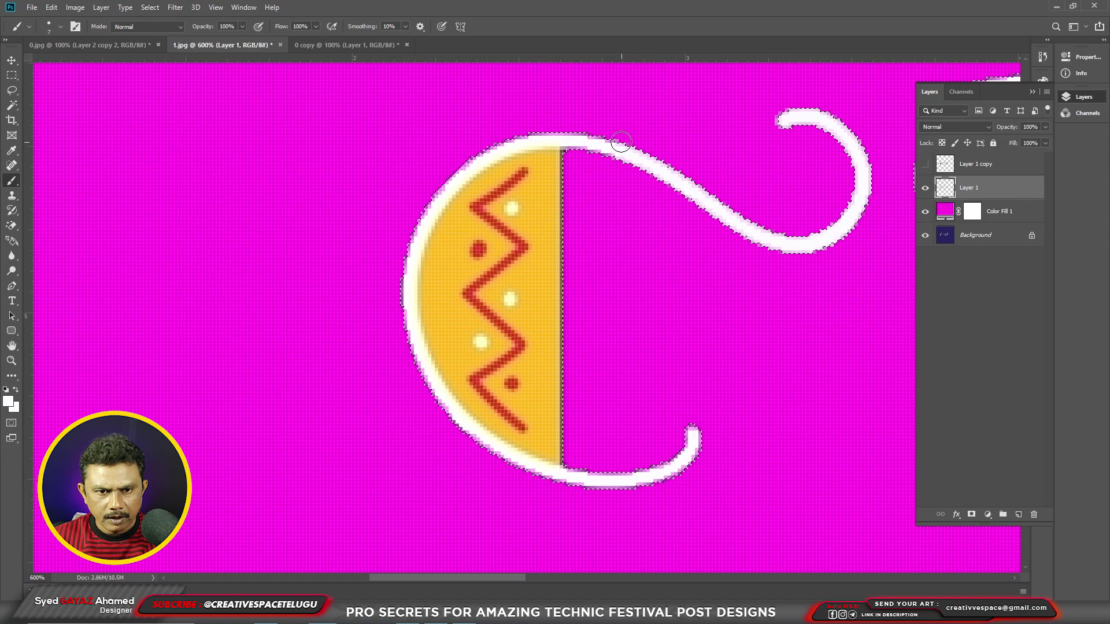
mouse_move(620, 141)
mouse_down()
mouse_move(518, 136)
mouse_move(471, 155)
mouse_move(408, 234)
mouse_move(401, 275)
mouse_move(450, 430)
mouse_move(706, 426)
mouse_up()
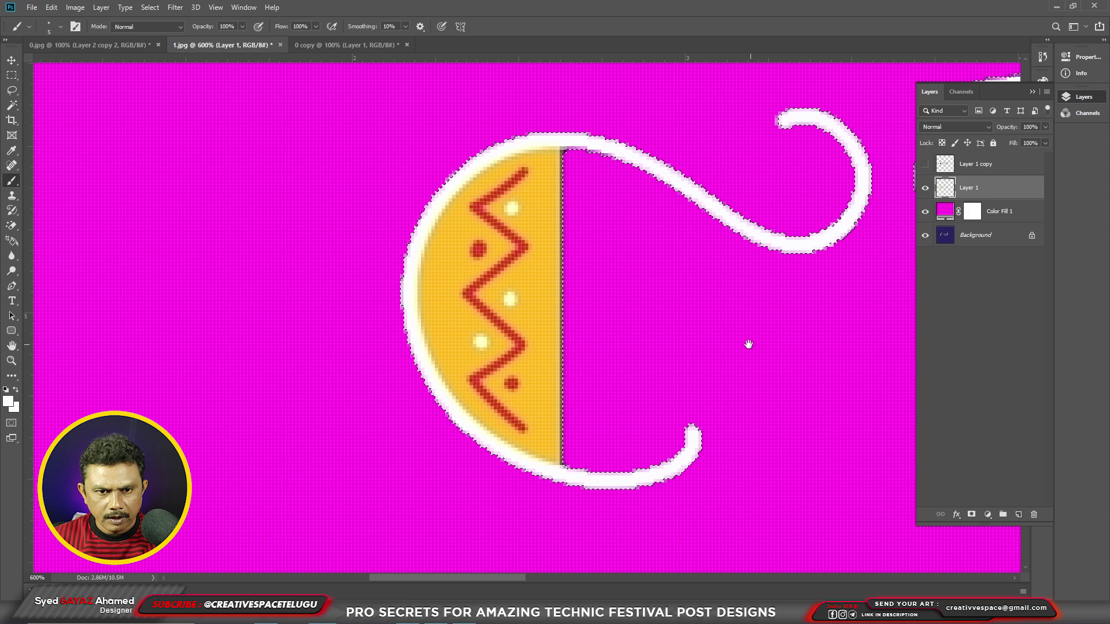
Thicken the round letter's outline and the long top stroke in white.
drag(749, 344, 344, 517)
drag(523, 309, 553, 254)
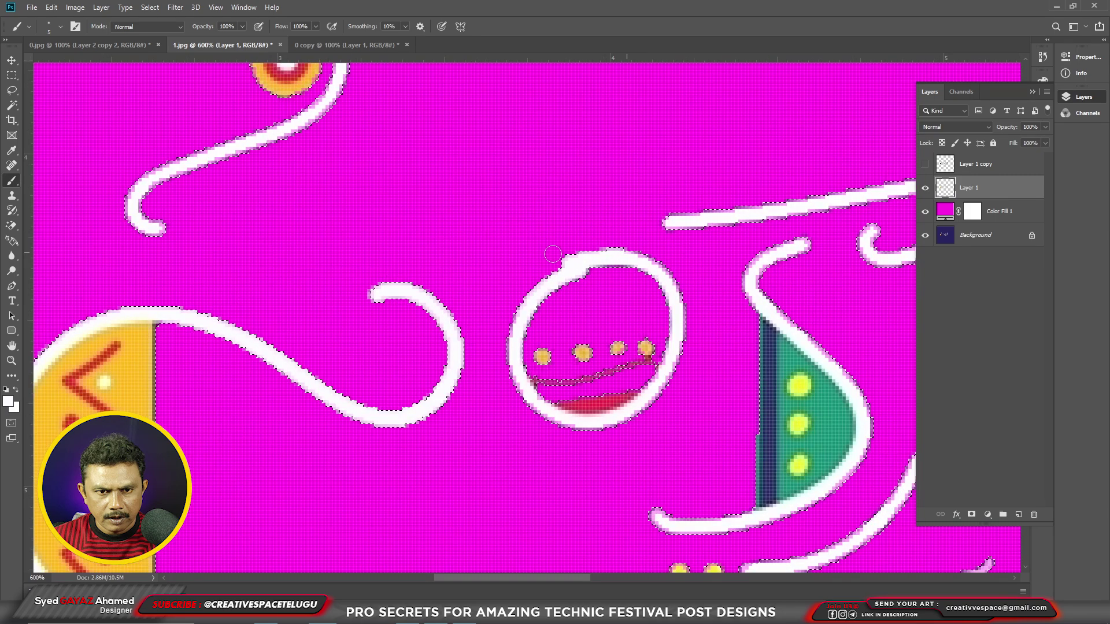
mouse_move(640, 255)
mouse_down()
mouse_move(590, 437)
mouse_move(531, 399)
mouse_move(569, 277)
mouse_move(584, 267)
mouse_up()
drag(669, 342, 468, 328)
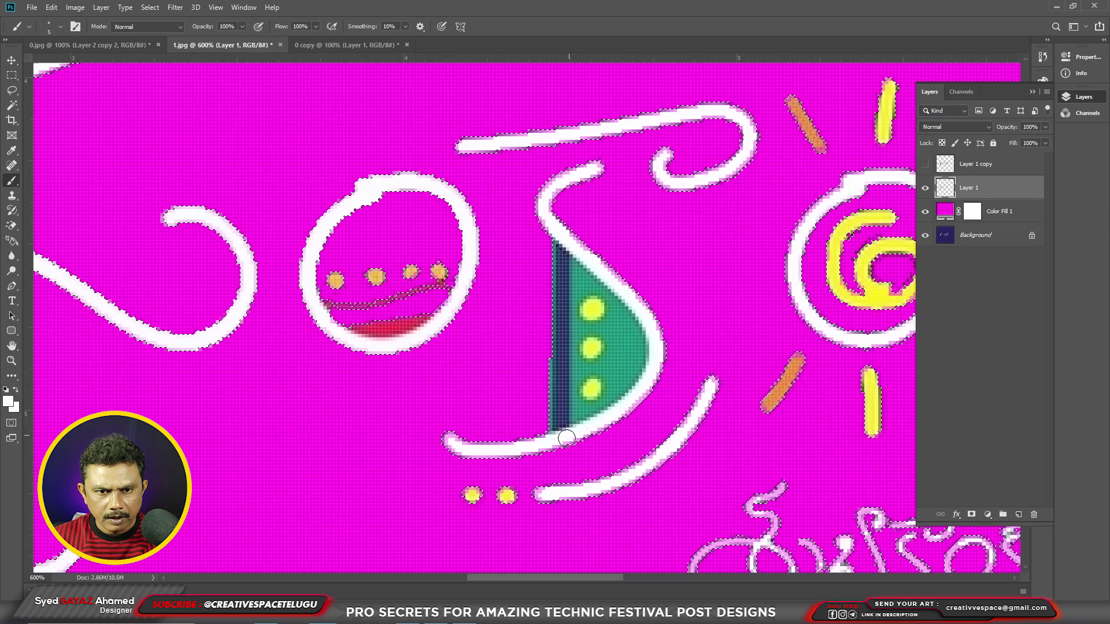
key(bracketright)
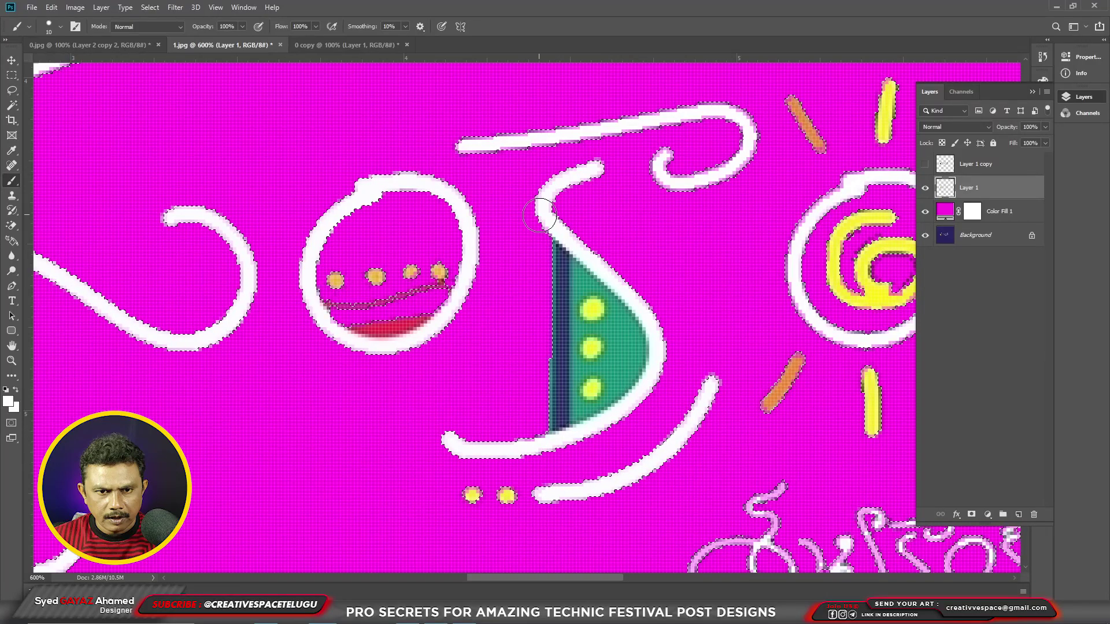
drag(459, 148, 713, 108)
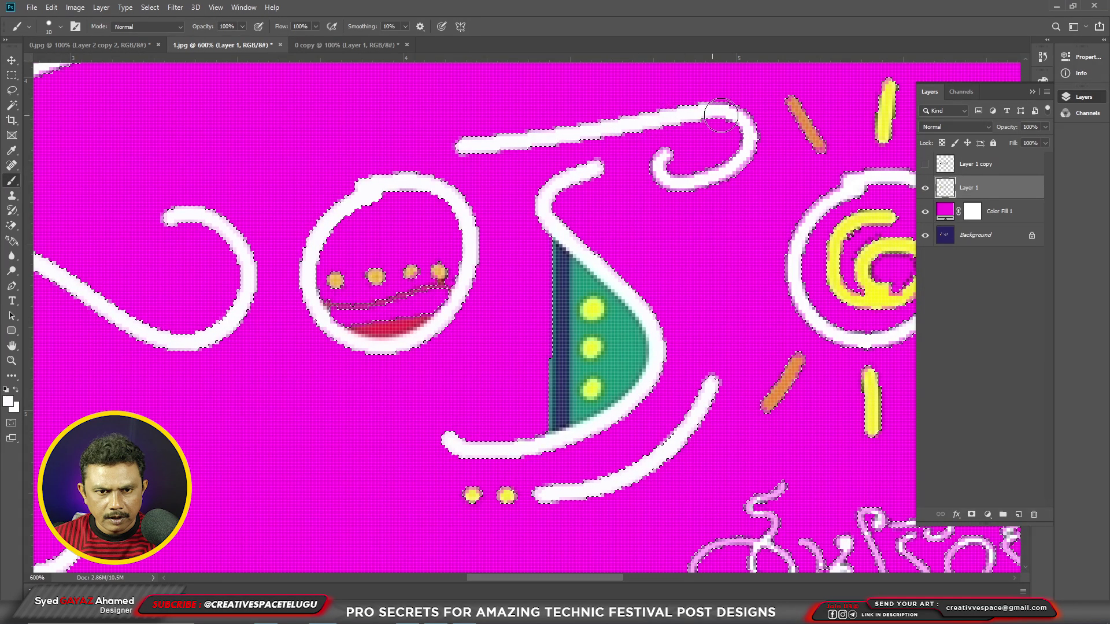
Paint the small greeting word's letters solid white, covering the remaining pink strokes.
mouse_move(673, 418)
mouse_down()
mouse_move(652, 416)
mouse_move(349, 237)
mouse_up()
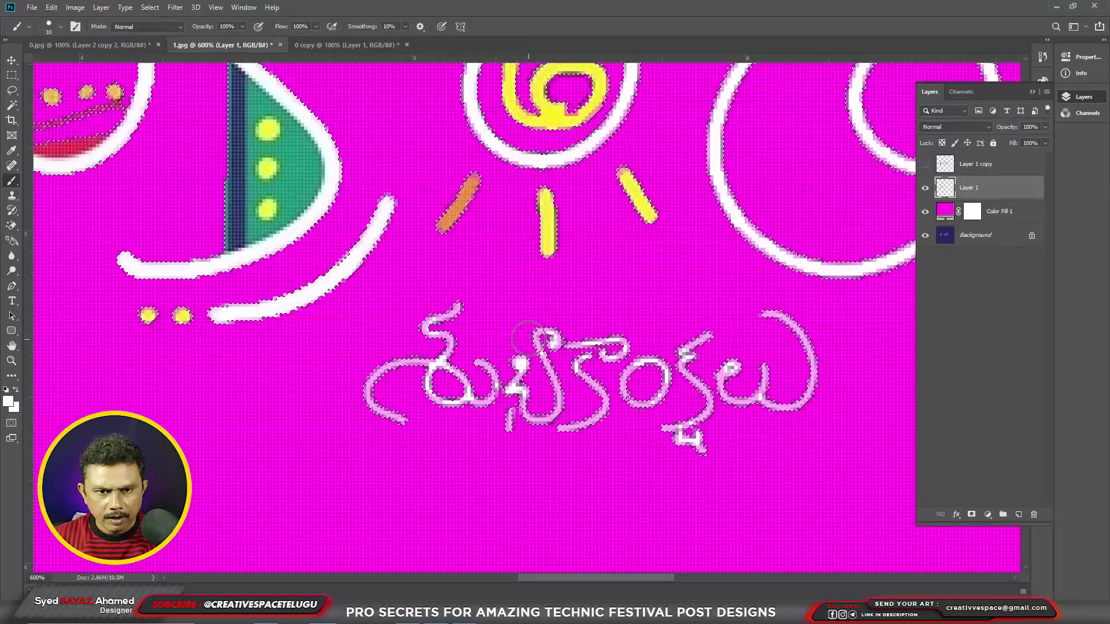
mouse_move(528, 340)
mouse_down()
mouse_move(506, 424)
mouse_move(551, 337)
mouse_up()
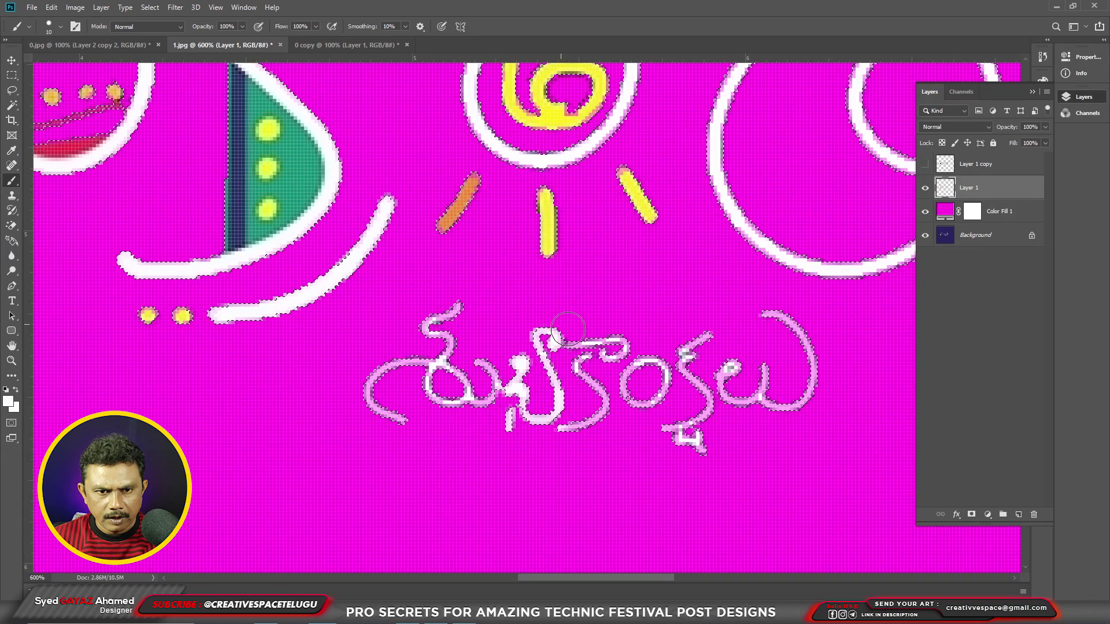
mouse_move(568, 329)
mouse_down()
mouse_move(597, 369)
mouse_move(720, 390)
mouse_up()
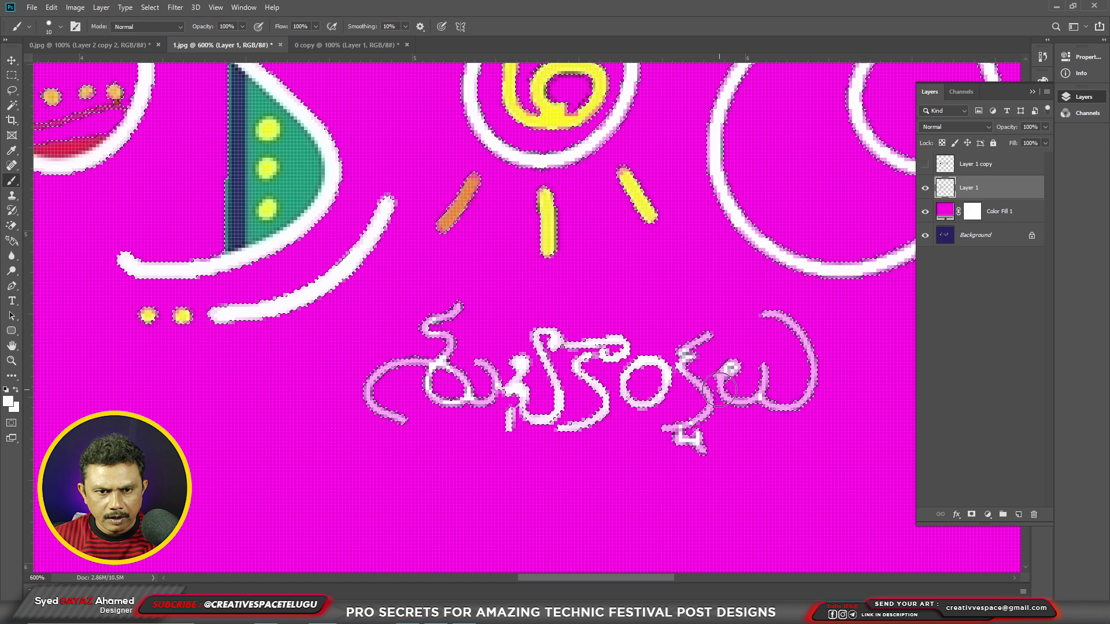
mouse_move(720, 390)
mouse_down()
mouse_move(783, 401)
mouse_move(763, 313)
mouse_up()
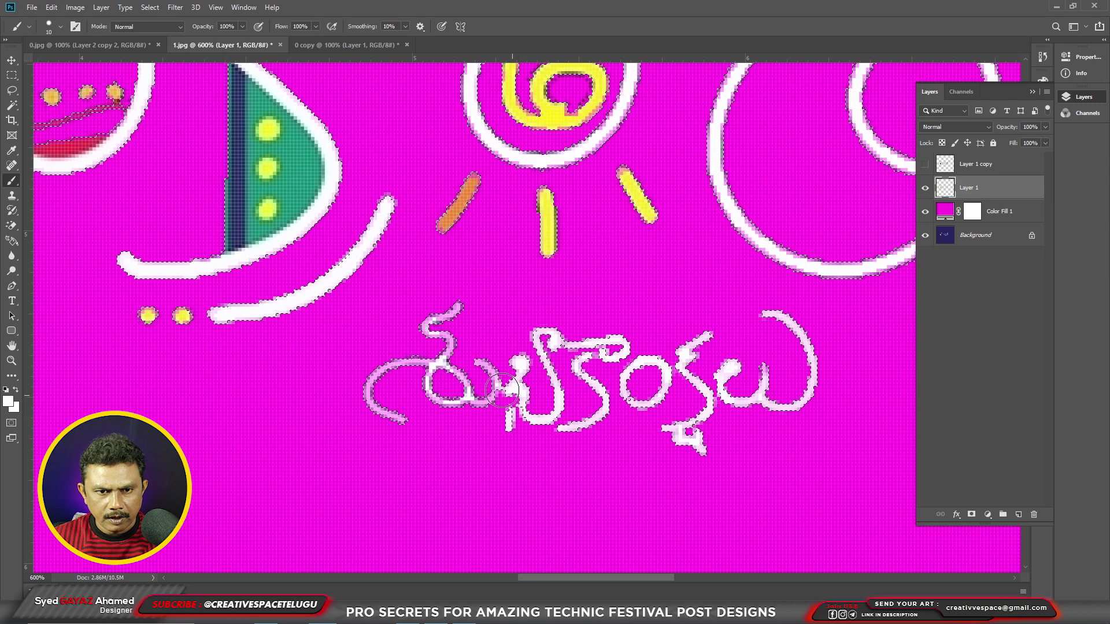
drag(501, 391, 667, 403)
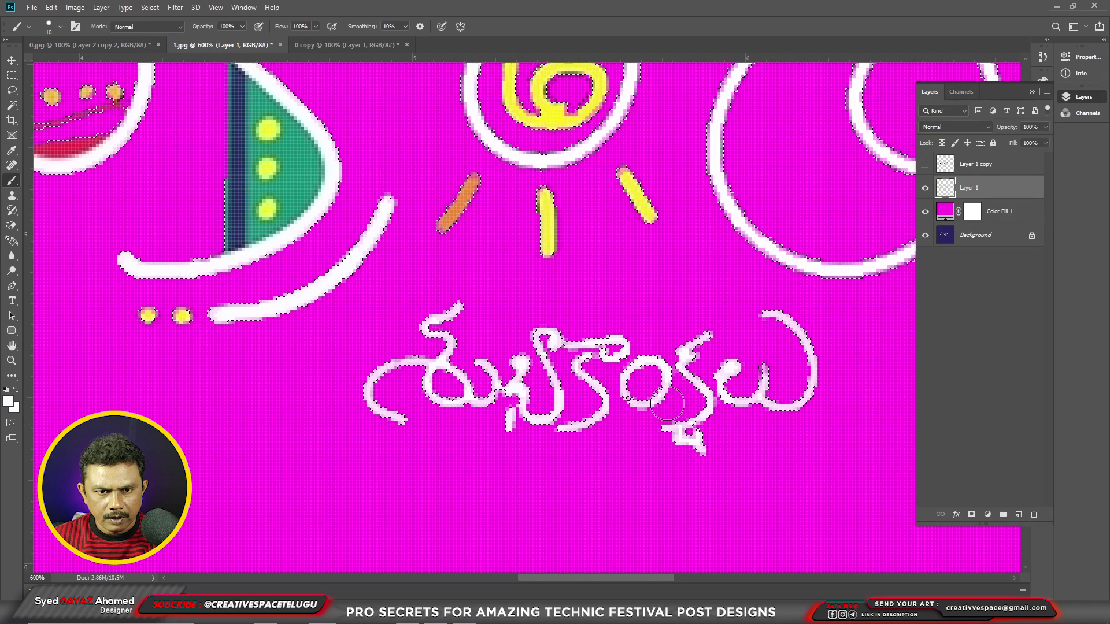
scroll(667, 403, up, 3)
scroll(675, 404, right, 4)
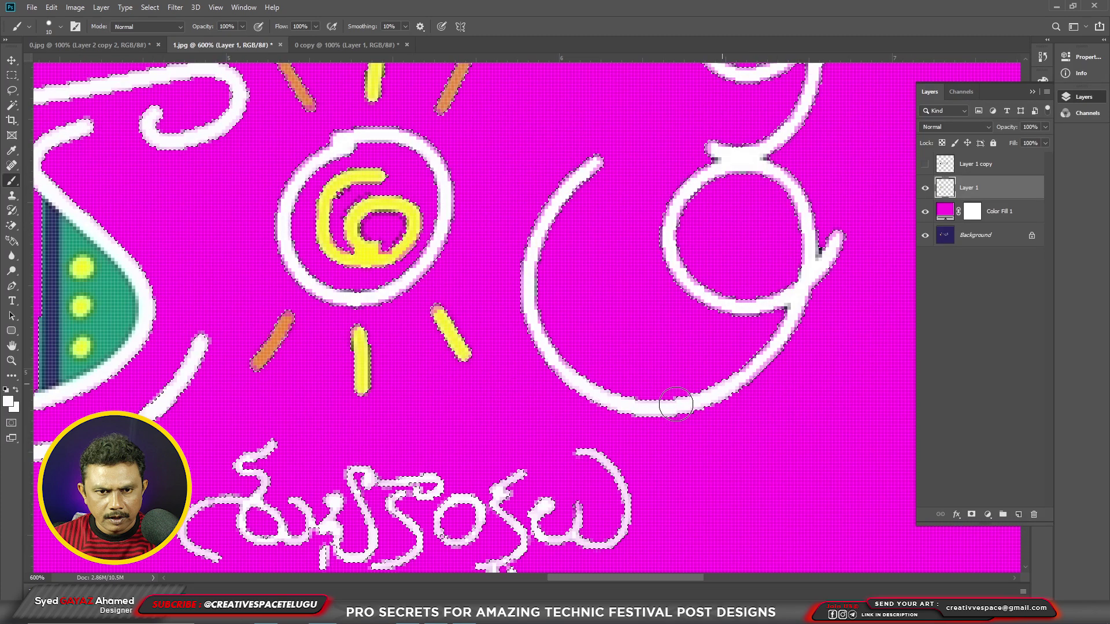
scroll(675, 404, up, 4)
scroll(675, 404, right, 2)
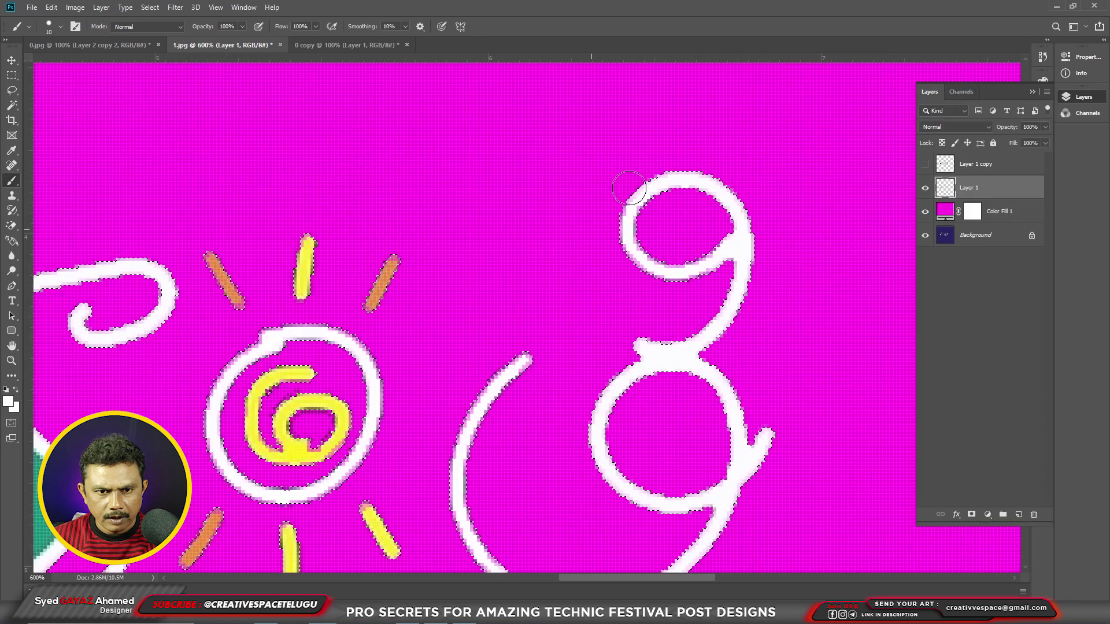
scroll(406, 458, down, 4)
scroll(406, 458, left, 2)
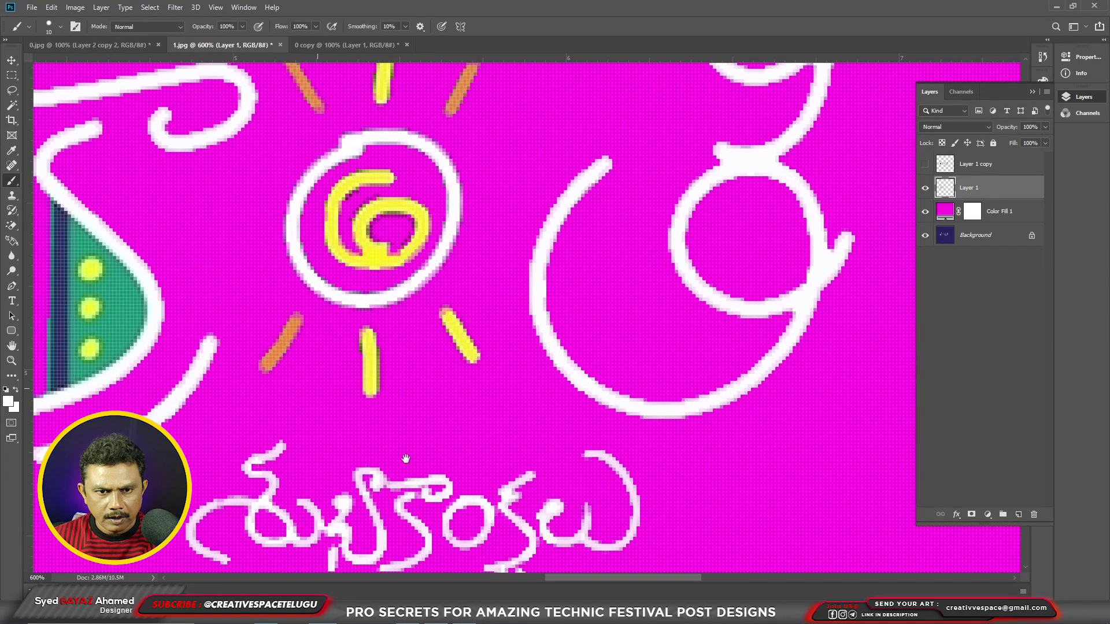
Repaint the sun's top and bottom yellow rays and lower-left orange ray fuller, using colours sampled from the rays.
drag(406, 458, 533, 527)
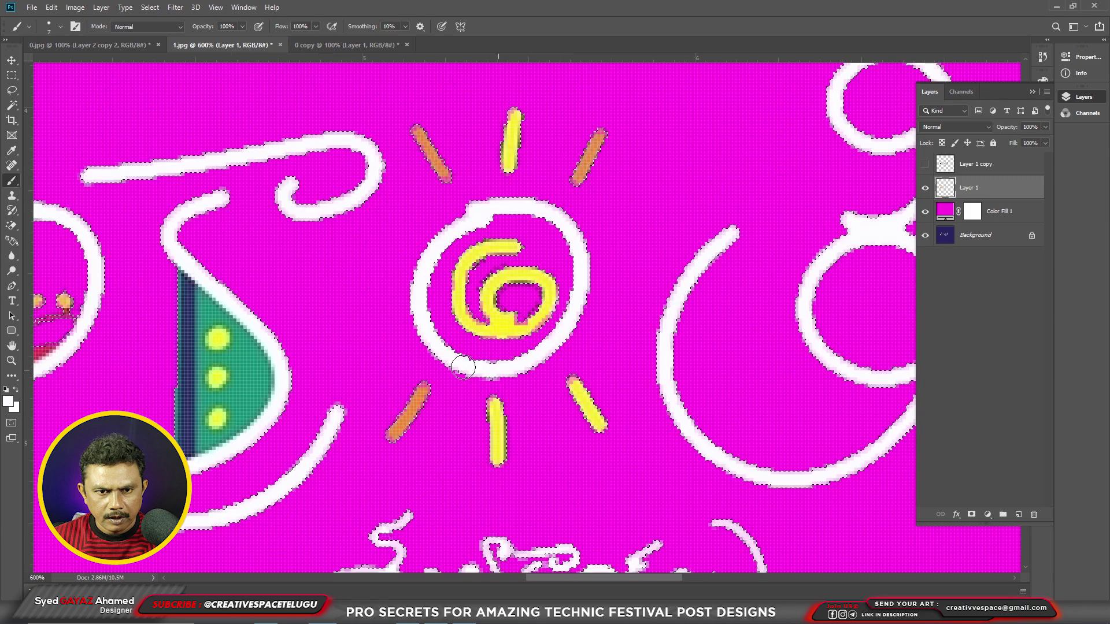
alt+click(486, 426)
drag(492, 461, 496, 400)
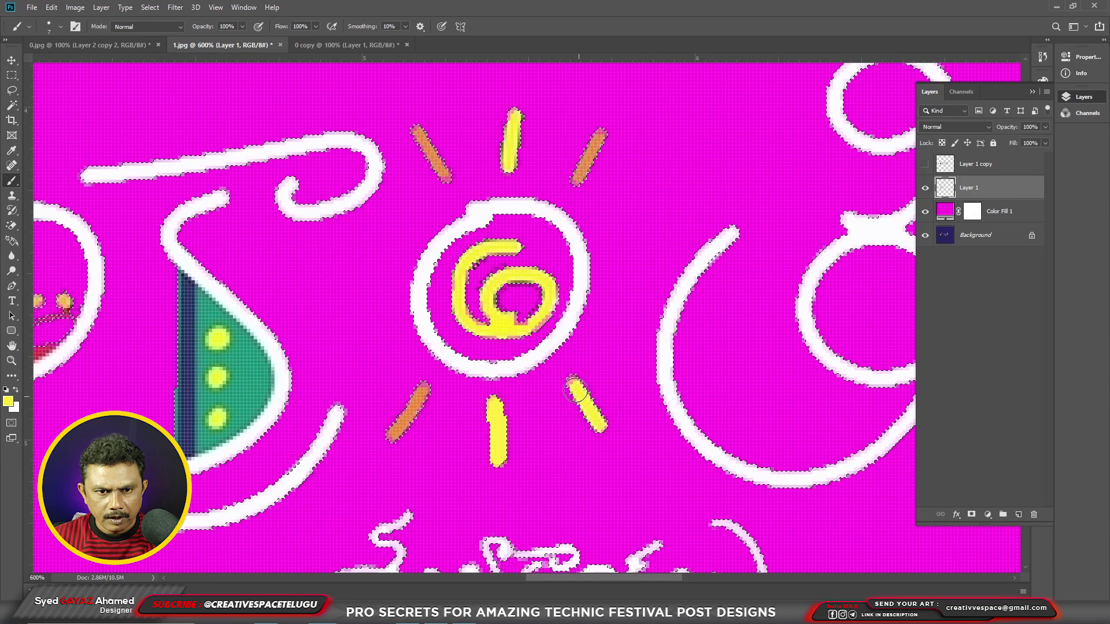
drag(513, 170, 513, 111)
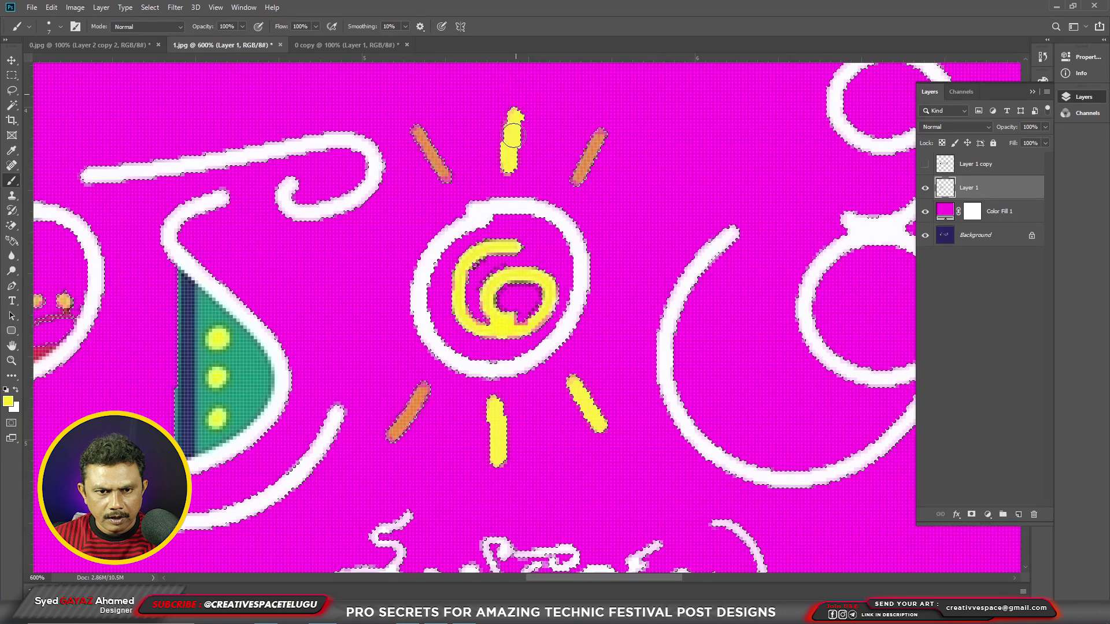
alt+click(421, 402)
drag(425, 386, 395, 443)
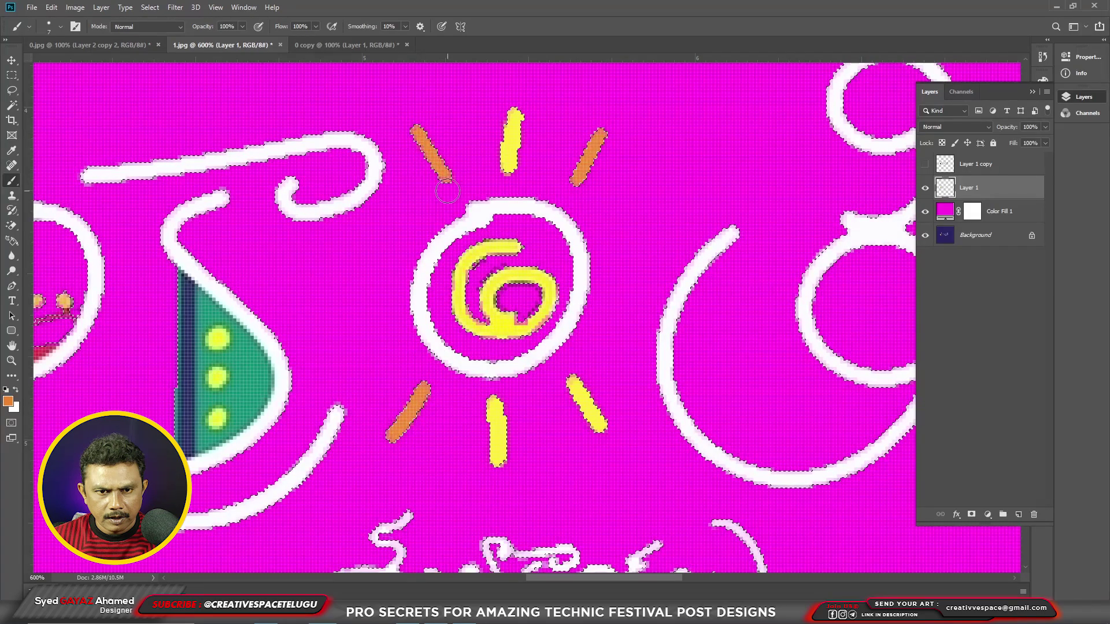
Fill in the round letter's red mouth with a smaller brush, then sample the dots' orange.
mouse_move(101, 408)
mouse_down()
mouse_move(354, 253)
mouse_move(415, 392)
mouse_up()
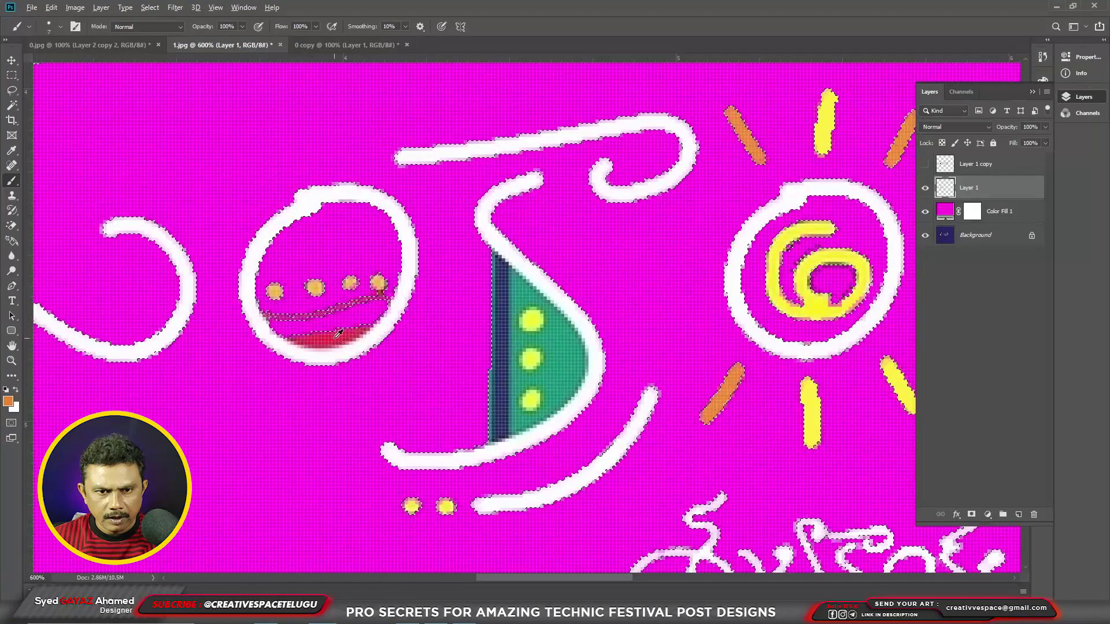
alt+click(338, 334)
key(bracketleft)
key(bracketleft)
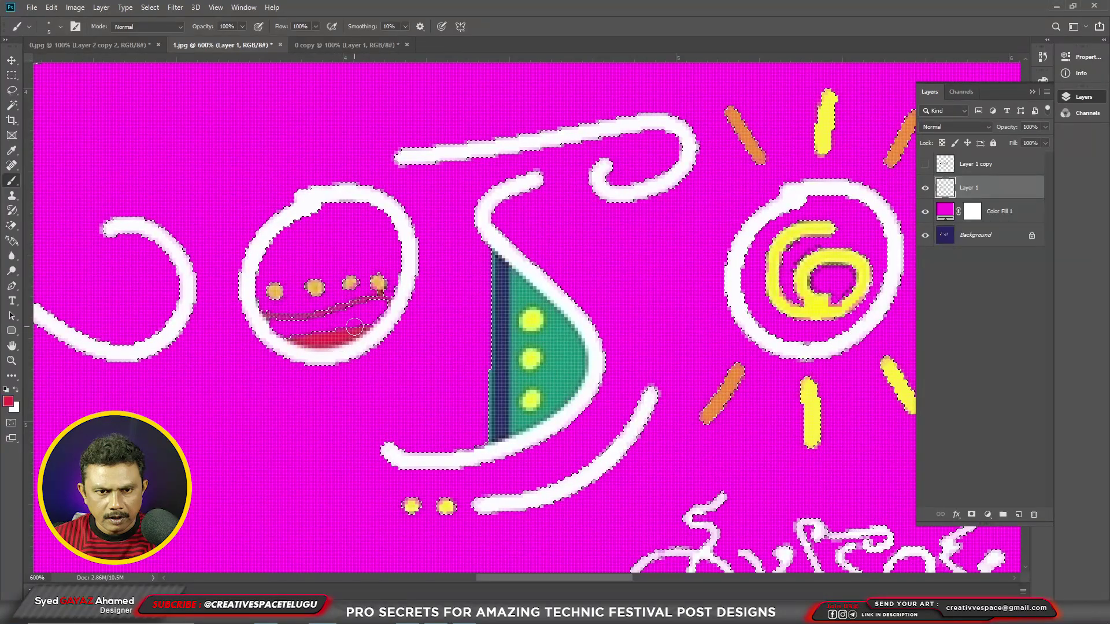
mouse_move(339, 334)
mouse_down()
mouse_move(308, 335)
mouse_move(365, 316)
mouse_move(378, 296)
mouse_up()
key(bracketleft)
key(bracketleft)
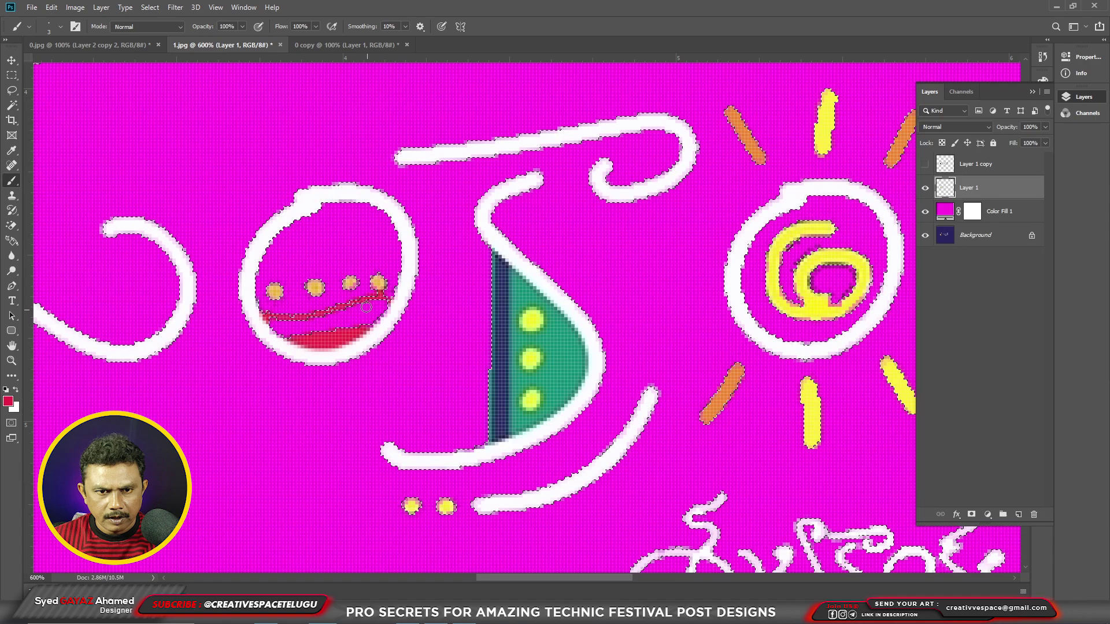
alt+click(351, 282)
key(bracketright)
key(bracketright)
key(bracketright)
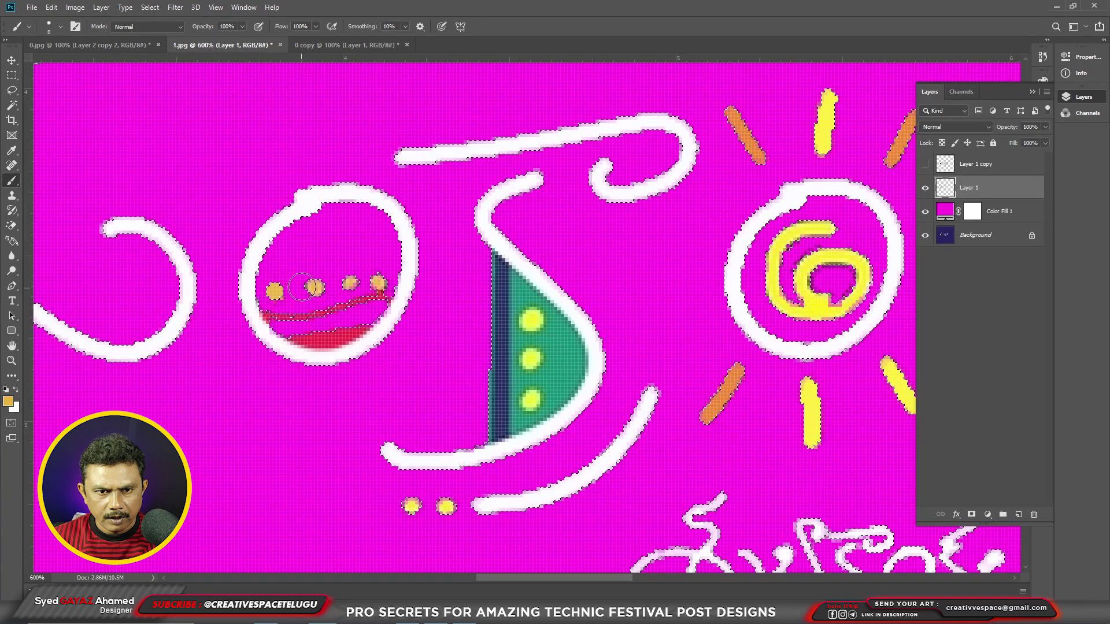
Paint over the gaps in the sun's spiral with sampled yellow.
mouse_move(278, 532)
mouse_down()
mouse_move(528, 433)
mouse_move(486, 342)
mouse_move(572, 336)
mouse_up()
alt+click(433, 410)
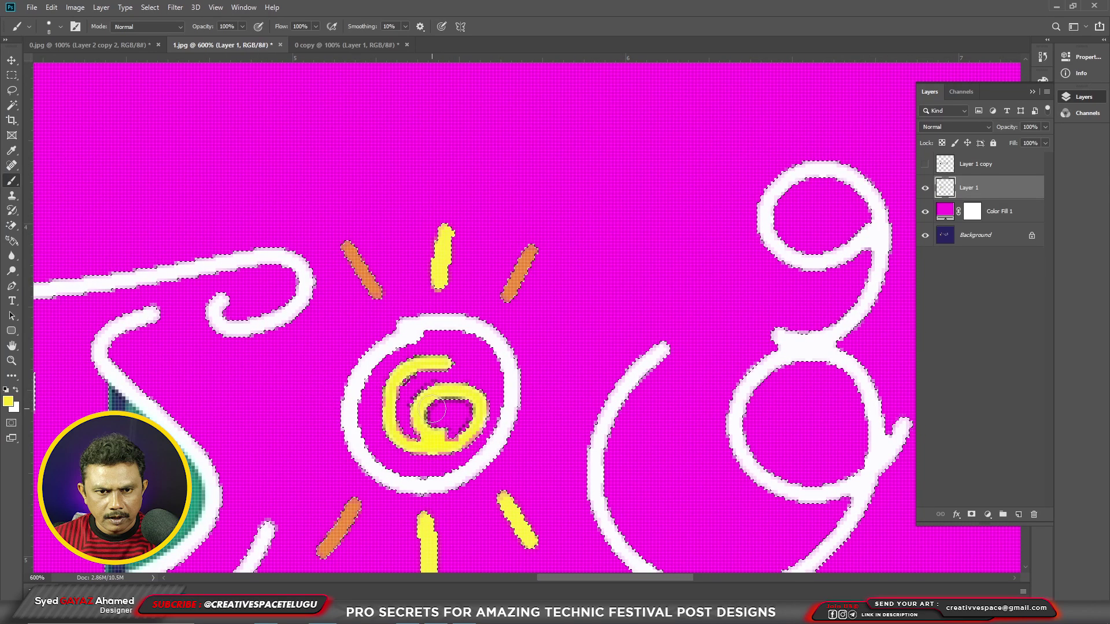
drag(408, 429, 420, 399)
Fit the document on screen, deselect, and hide the magenta Color Fill 1 layer.
right_click(463, 188)
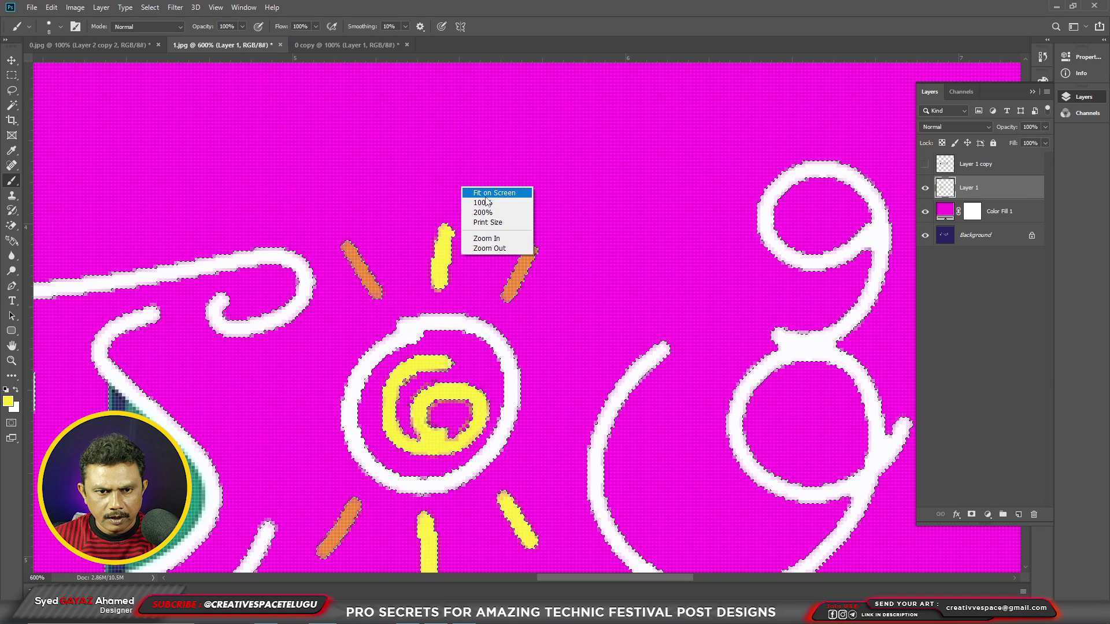
click(488, 193)
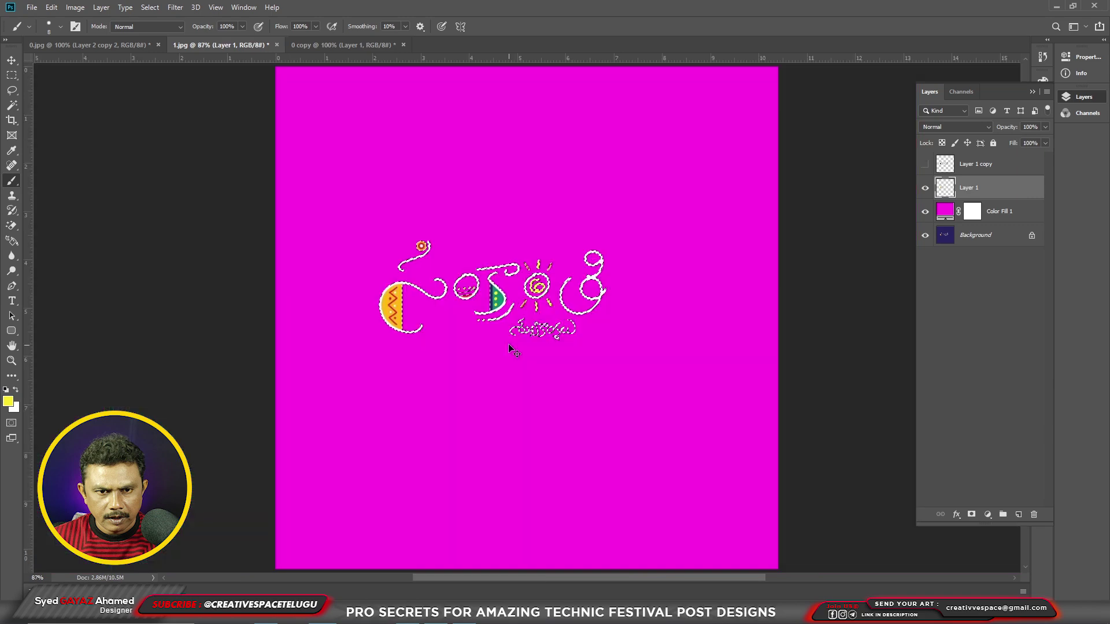
key(ctrl+d)
key(v)
ctrl+click(564, 368)
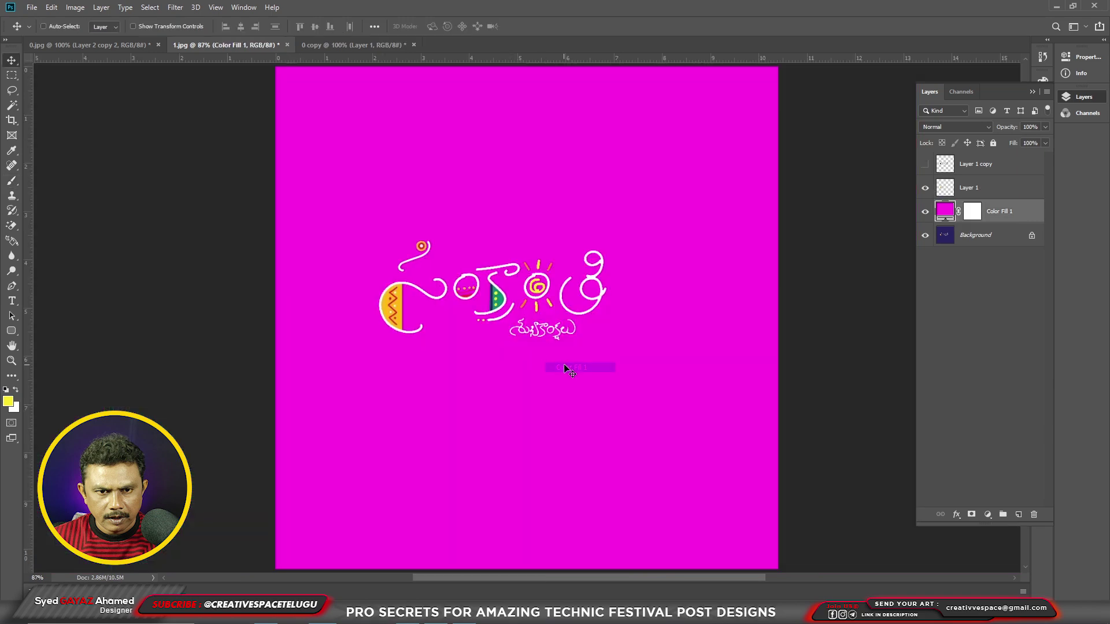
key(ctrl+comma)
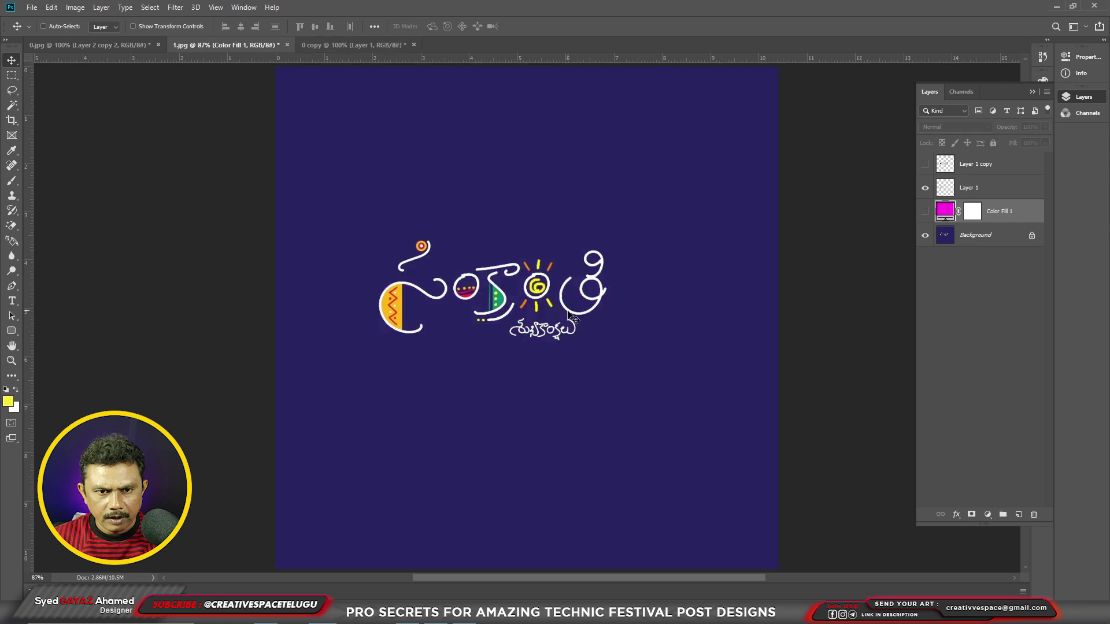
Move the painted lettering below the original copy and view the canvas at 100%.
drag(569, 315, 560, 458)
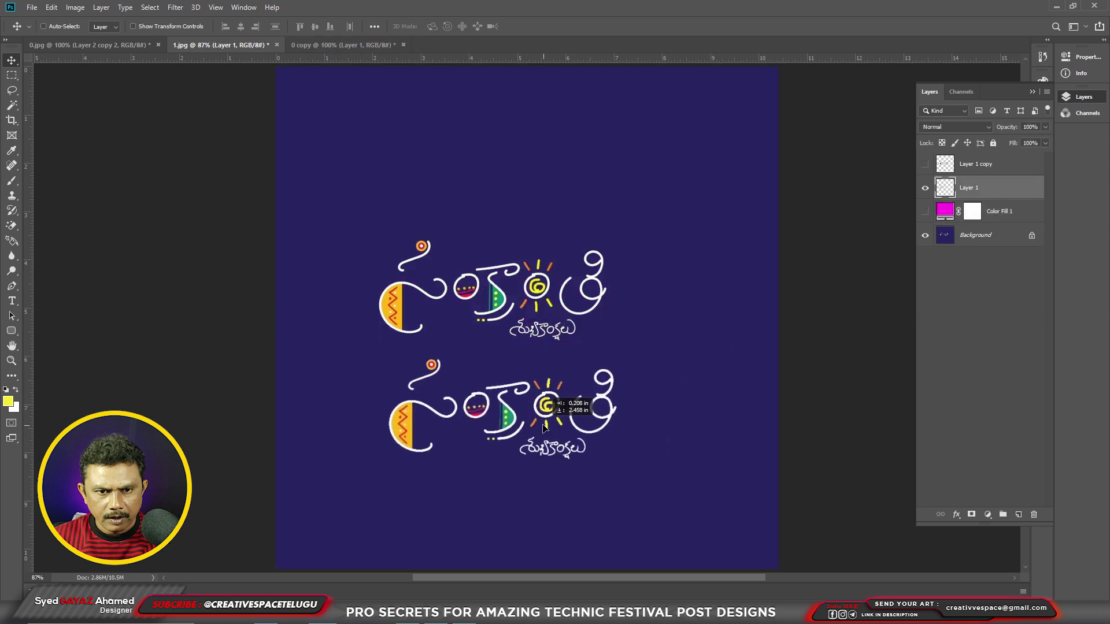
click(561, 458)
key(ctrl+minus)
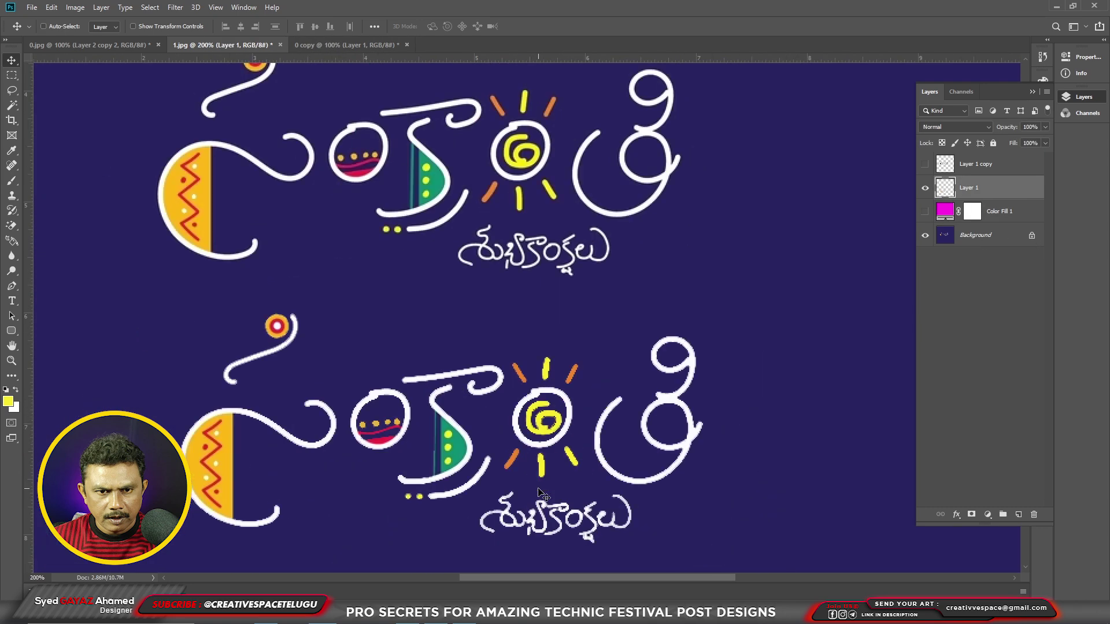
right_click(427, 381)
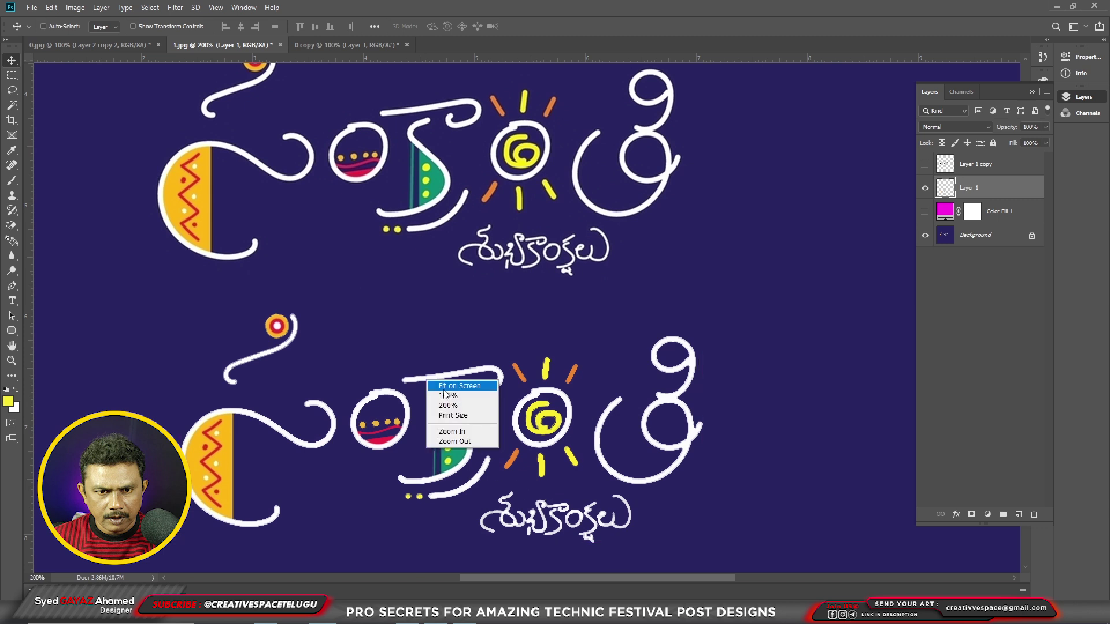
click(448, 395)
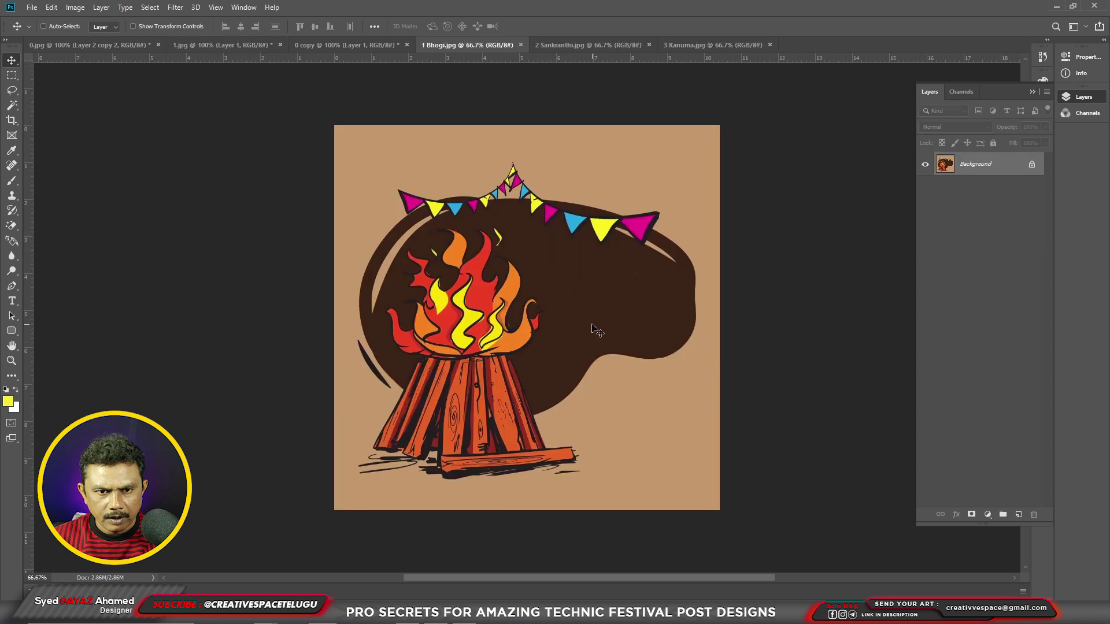
Look through the Sankranthi and Kanuma images, then return to 1 Bhogi.jpg.
click(578, 45)
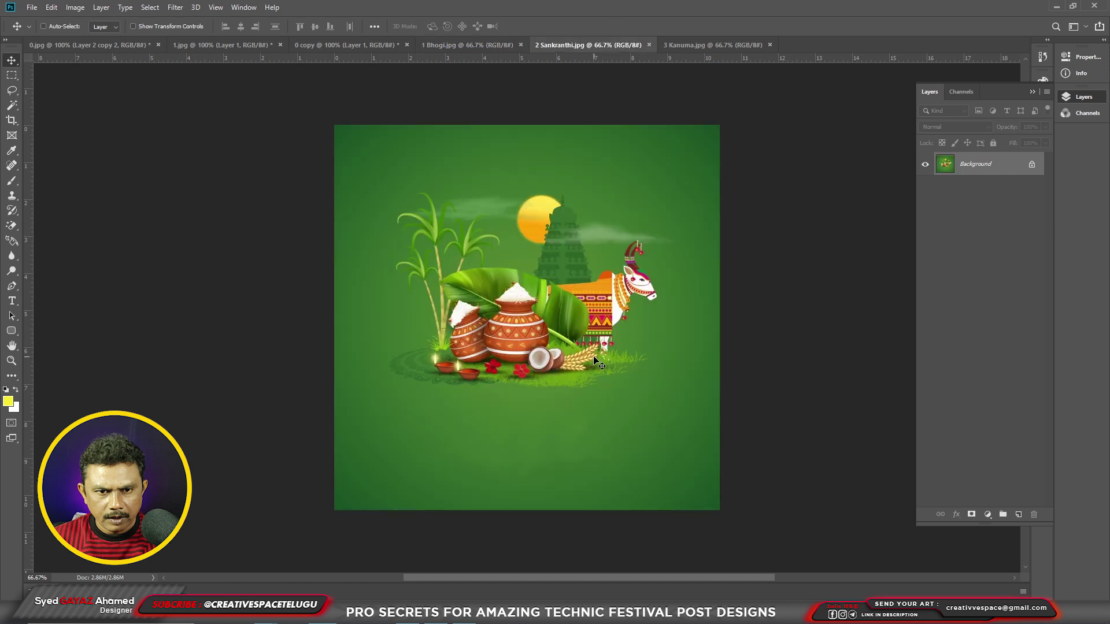
click(717, 44)
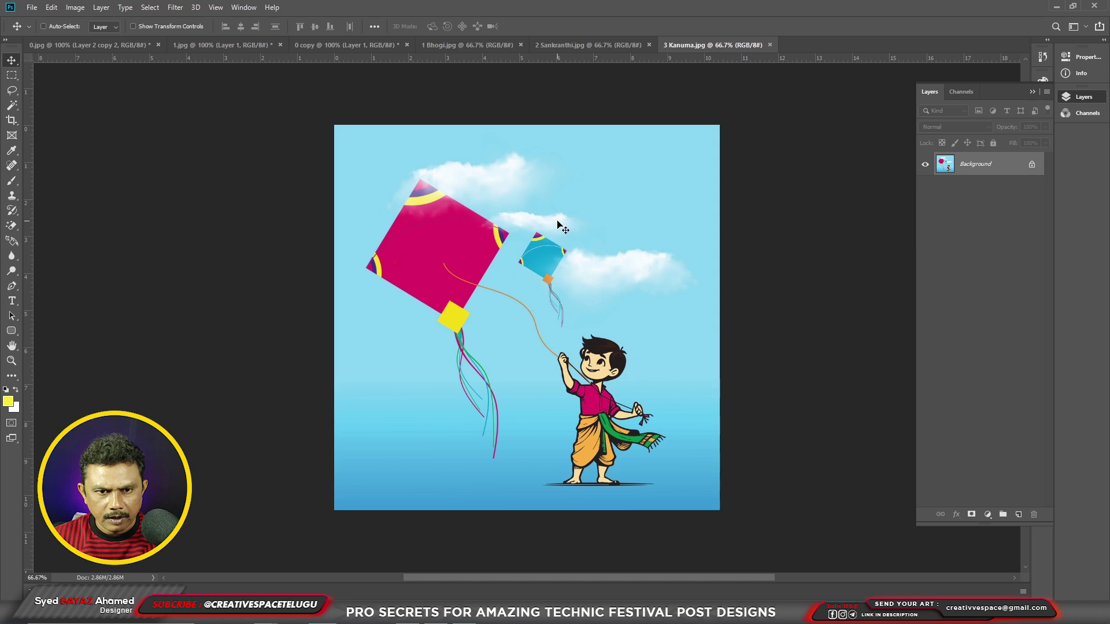
click(463, 46)
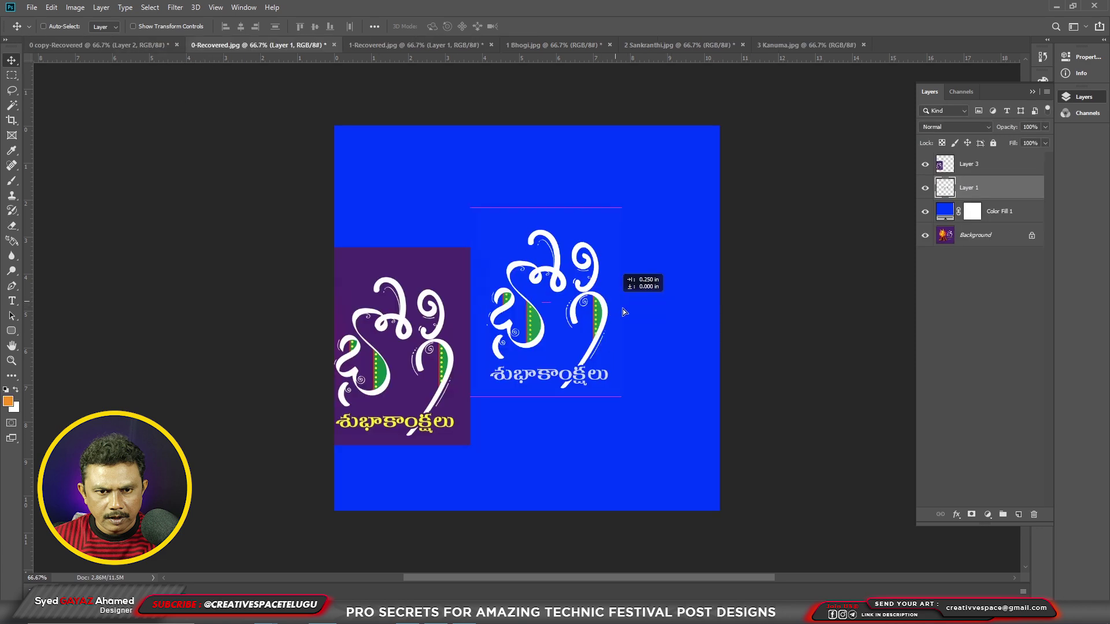
Bring the white Bhogi lettering into the bonfire post and scale it to about 64%.
drag(624, 312, 654, 314)
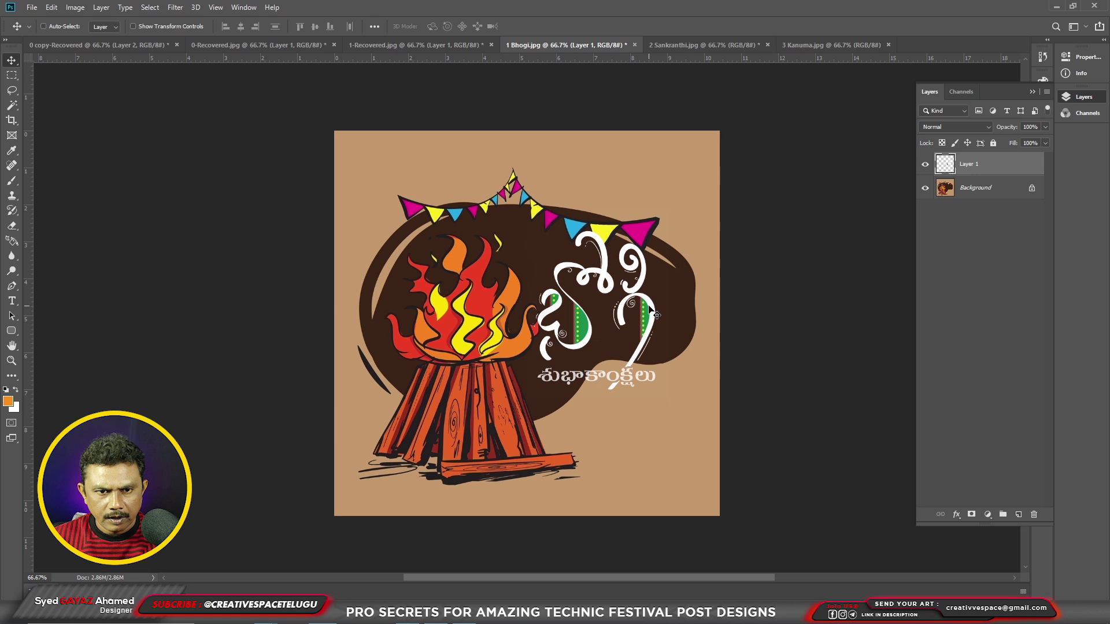
key(ctrl+t)
drag(663, 199, 645, 231)
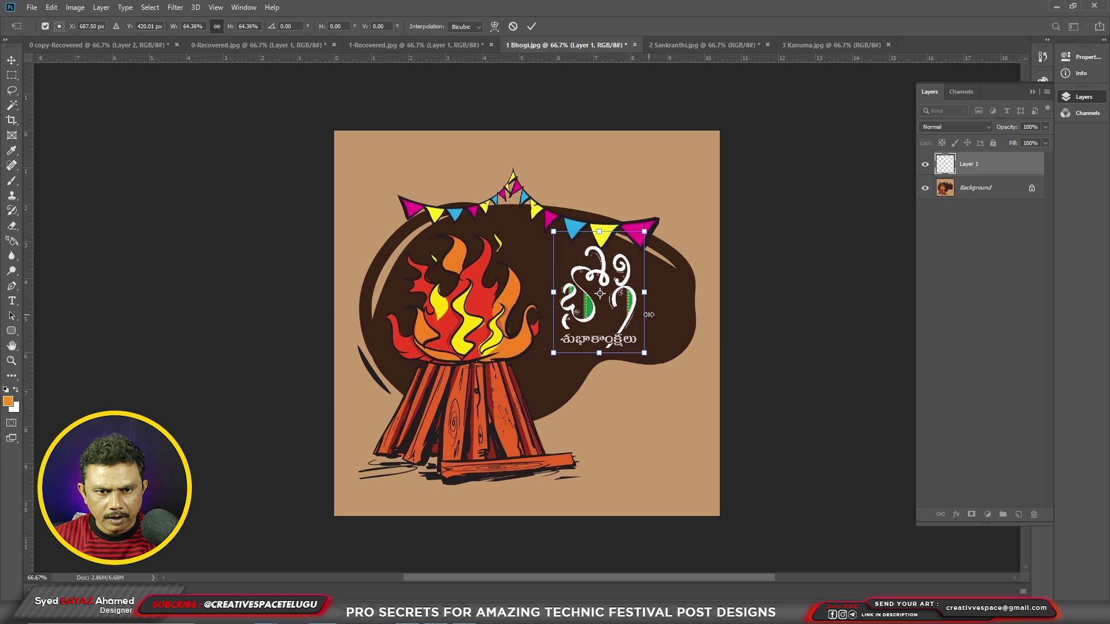
key(Return)
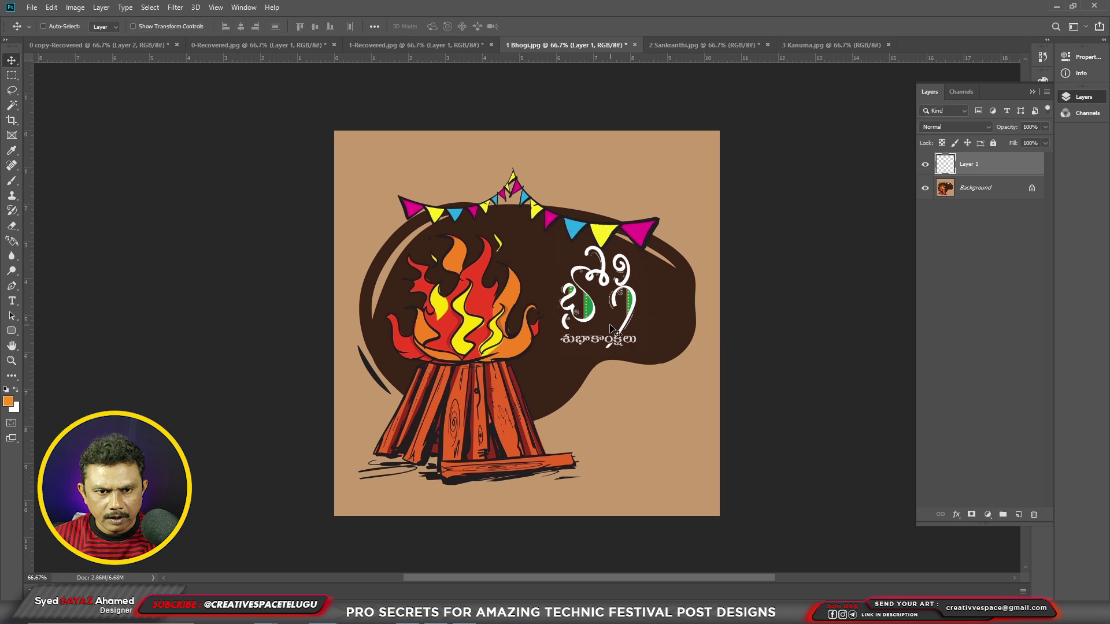
Undo the stray lettering copy on the kite post and return to the Bhogi post.
mouse_move(611, 327)
mouse_down()
mouse_move(705, 45)
mouse_move(851, 49)
mouse_move(449, 255)
mouse_up()
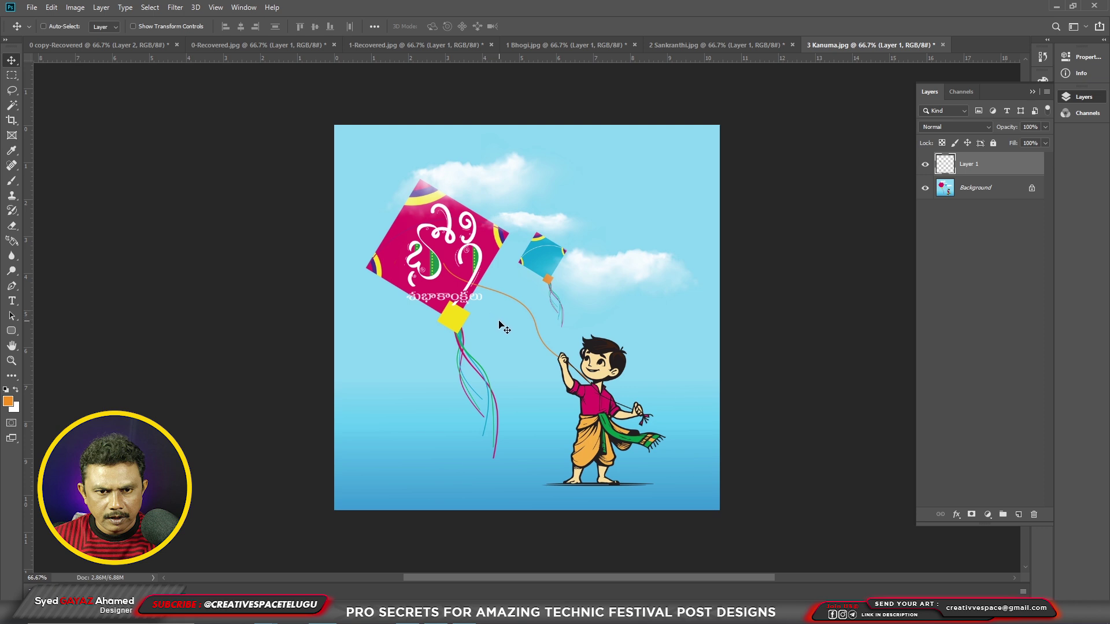
key(ctrl+z)
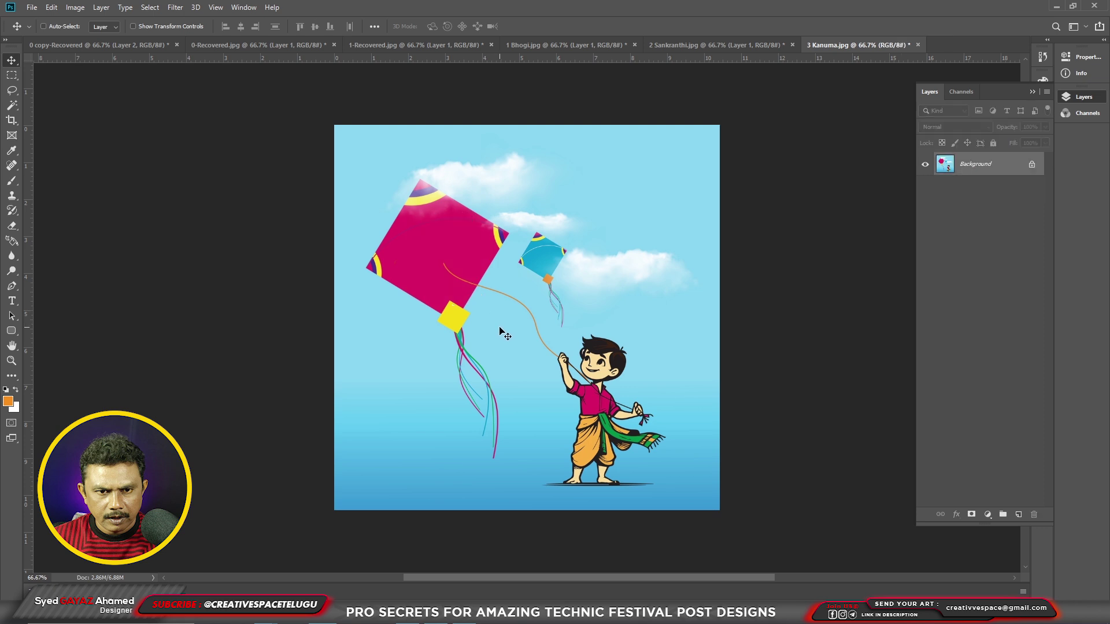
click(676, 45)
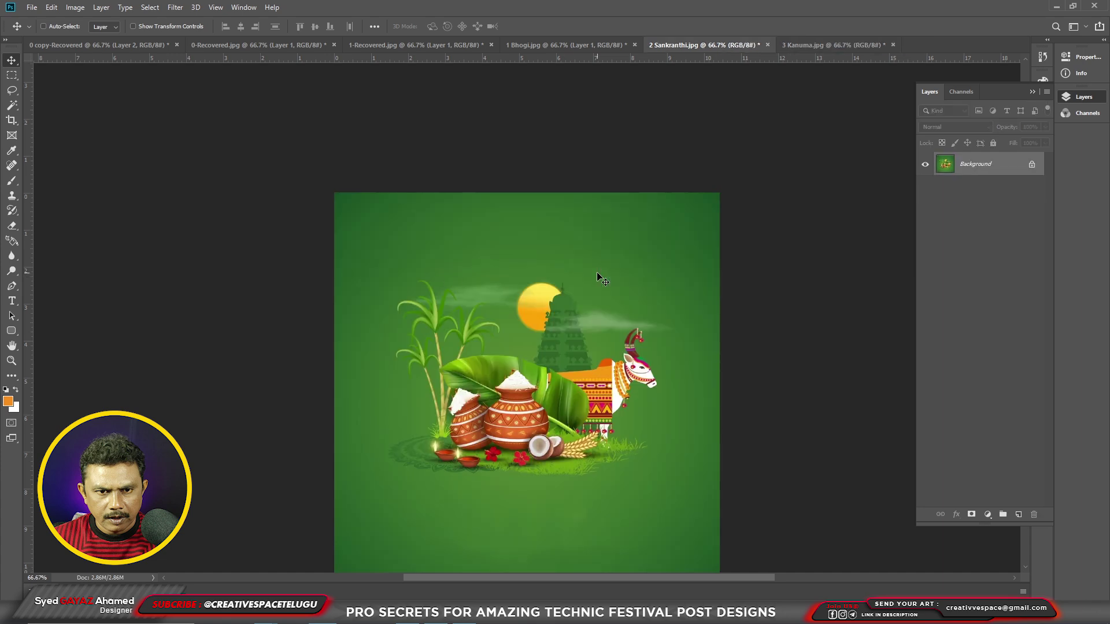
key(ctrl+shift+Tab)
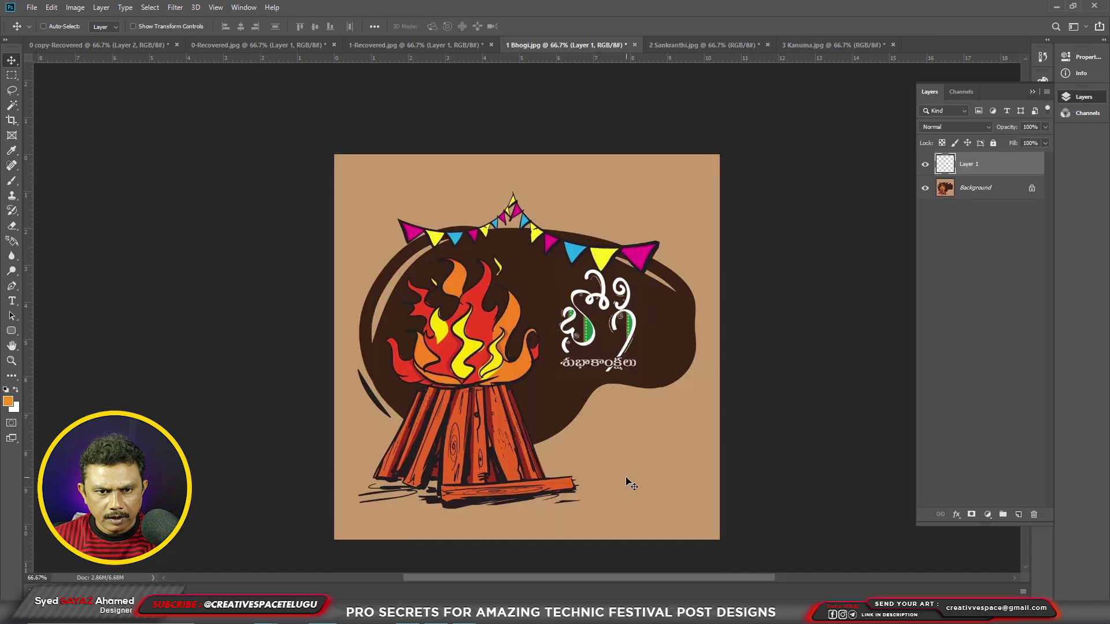
Drop the lower Sankranthi lettering from 1-Recovered.jpg across the harvest post's top, then open the Kanuma document.
click(404, 43)
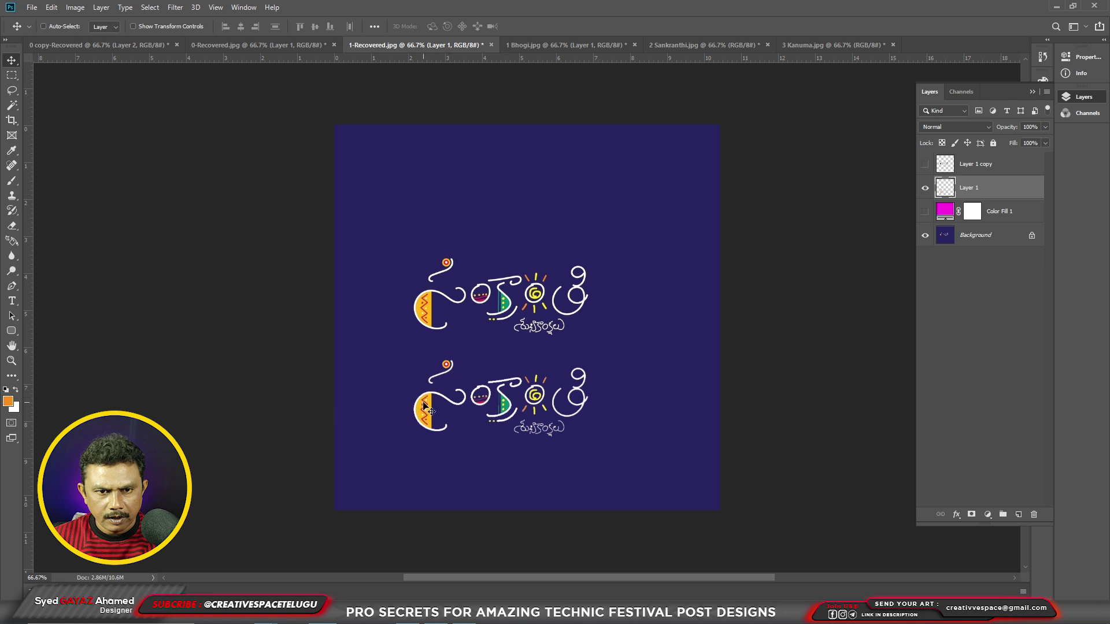
drag(424, 406, 486, 237)
key(ctrl+1)
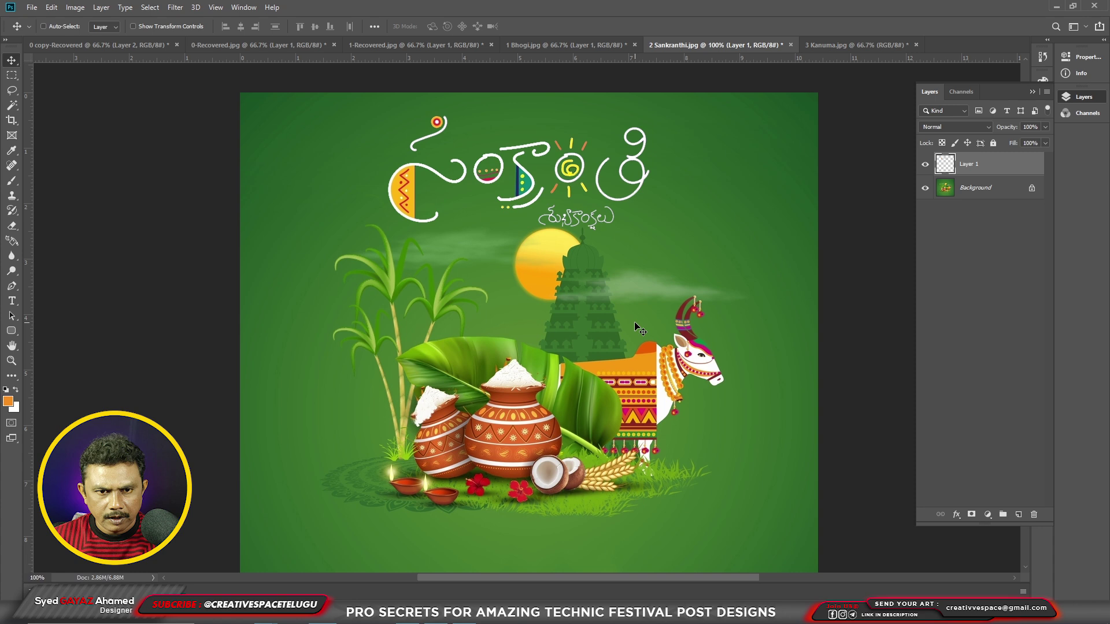
click(826, 45)
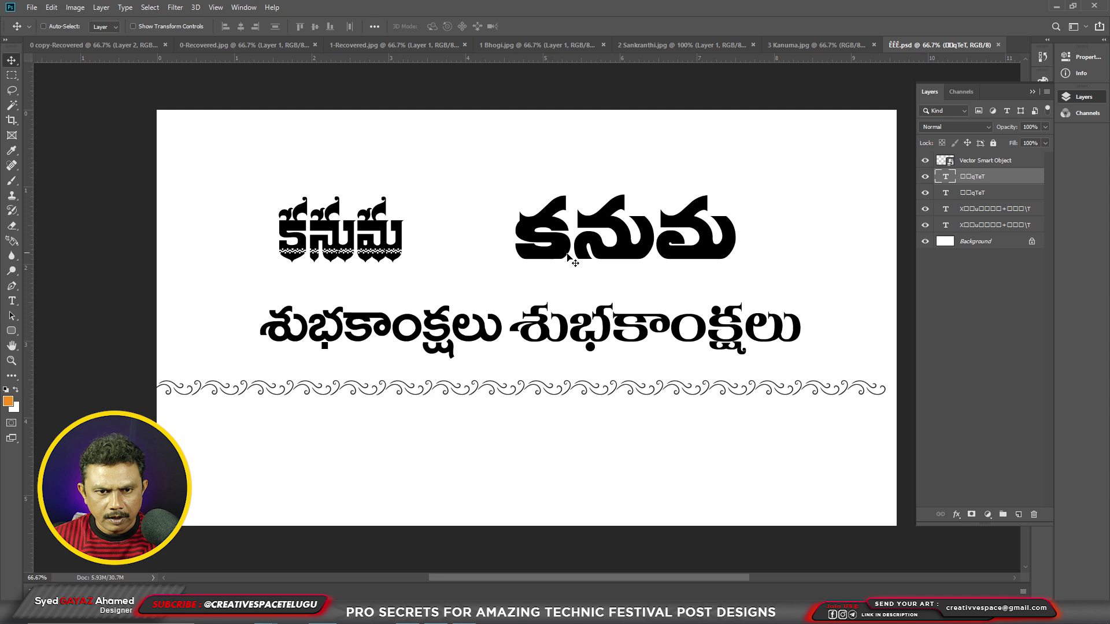
Copy the Kanuma text layer and the ornament line layer into the kite post.
right_click(634, 259)
click(642, 256)
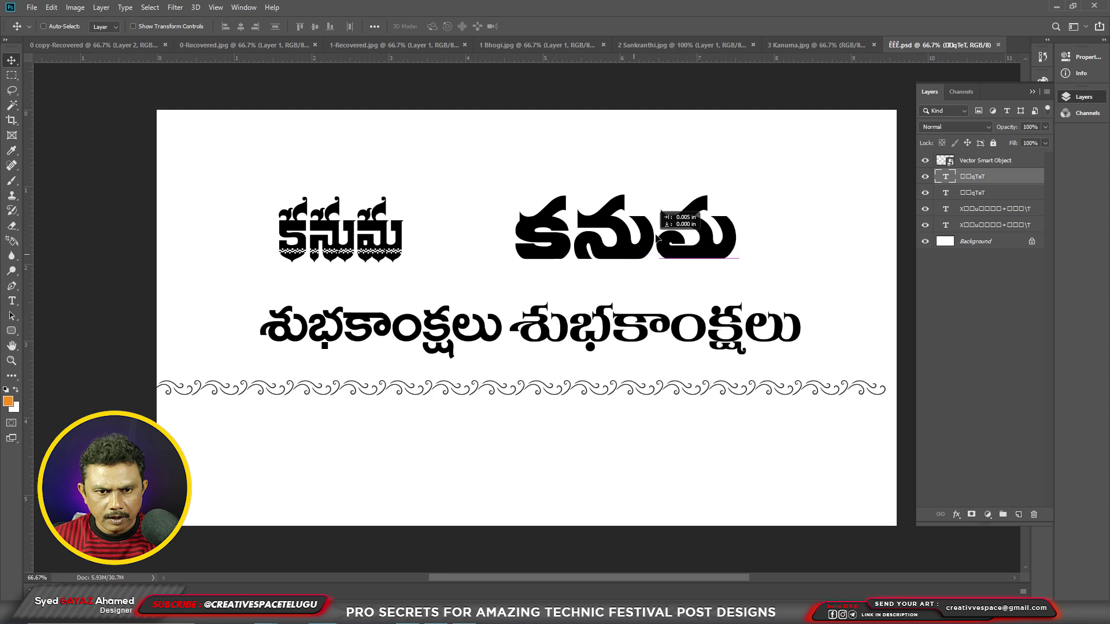
mouse_move(642, 256)
mouse_down()
mouse_move(750, 99)
mouse_move(654, 191)
mouse_up()
key(ctrl+Tab)
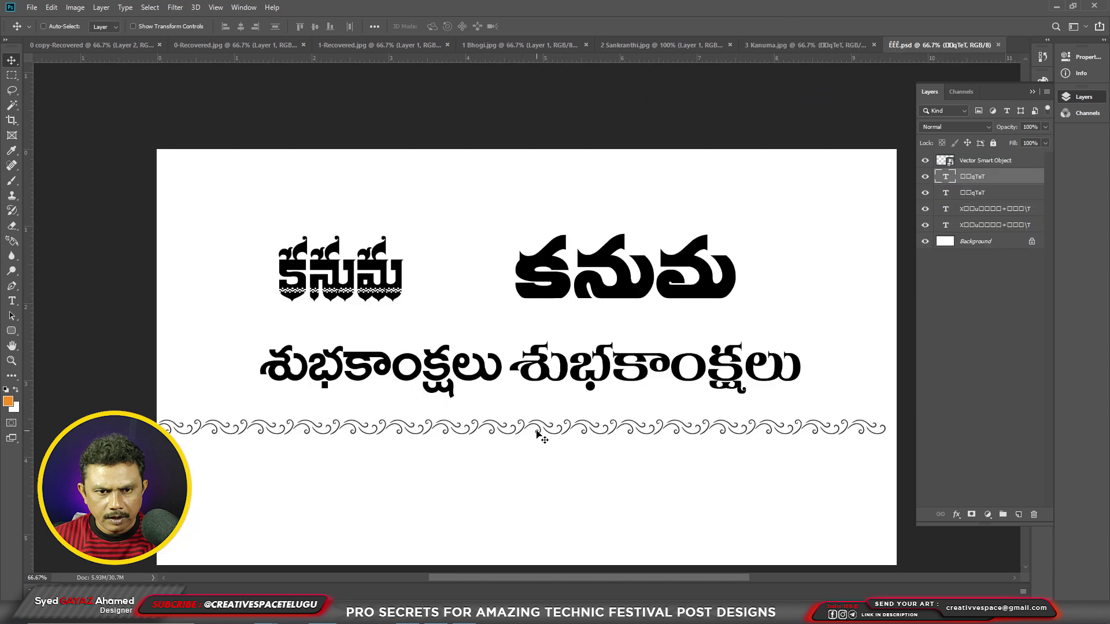
right_click(537, 433)
click(558, 438)
mouse_move(558, 437)
mouse_down()
mouse_move(541, 402)
mouse_move(633, 221)
mouse_up()
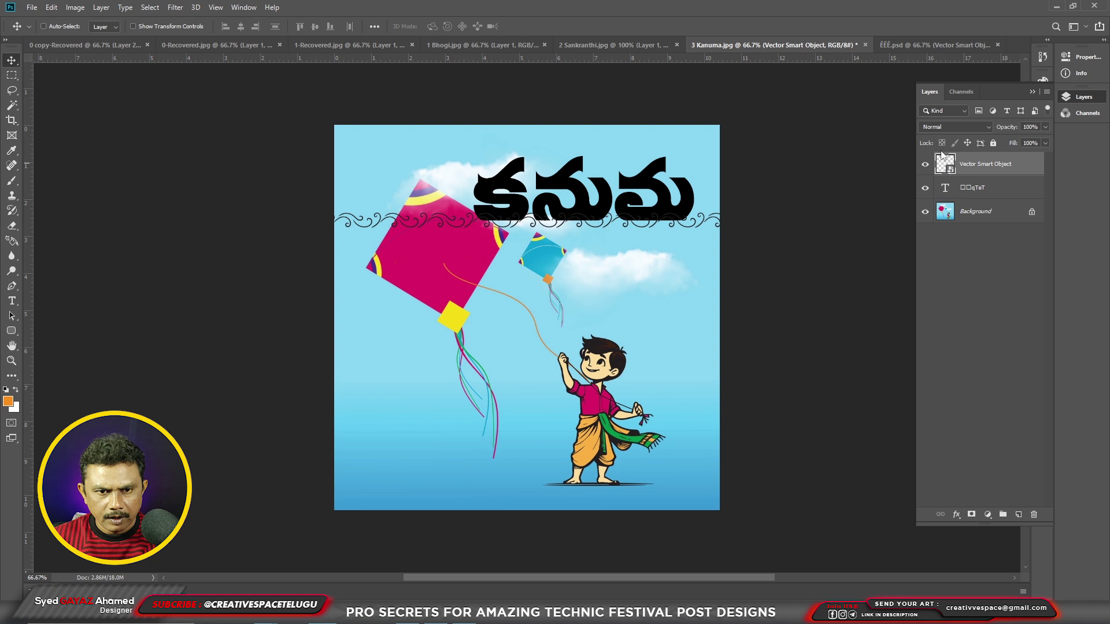
Stretch the ornament line out to the canvas's left edge.
right_click(988, 164)
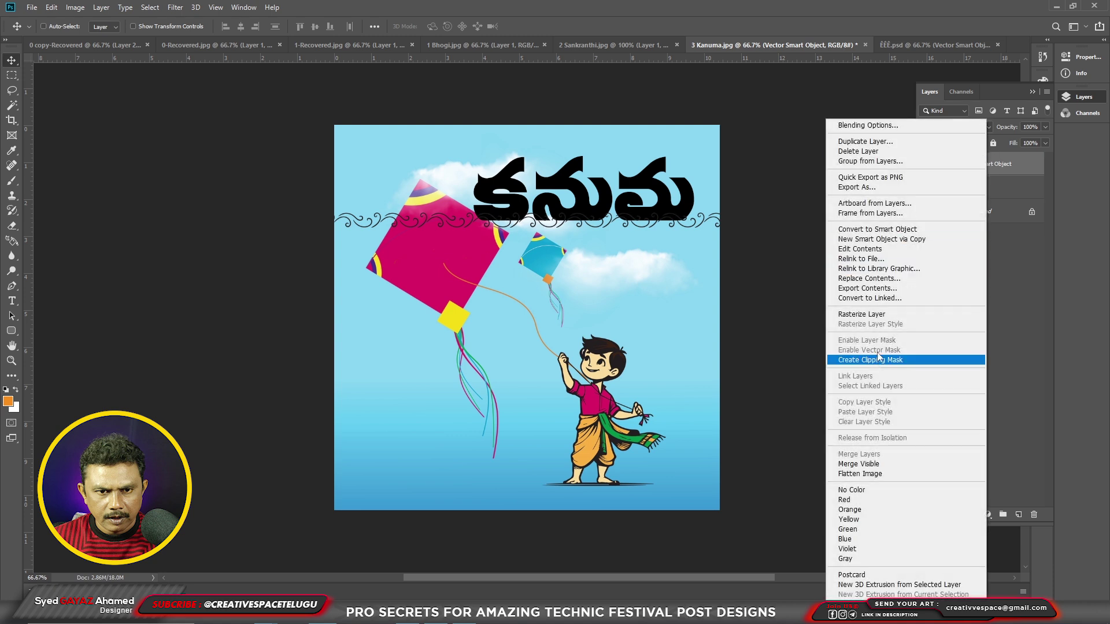
click(861, 313)
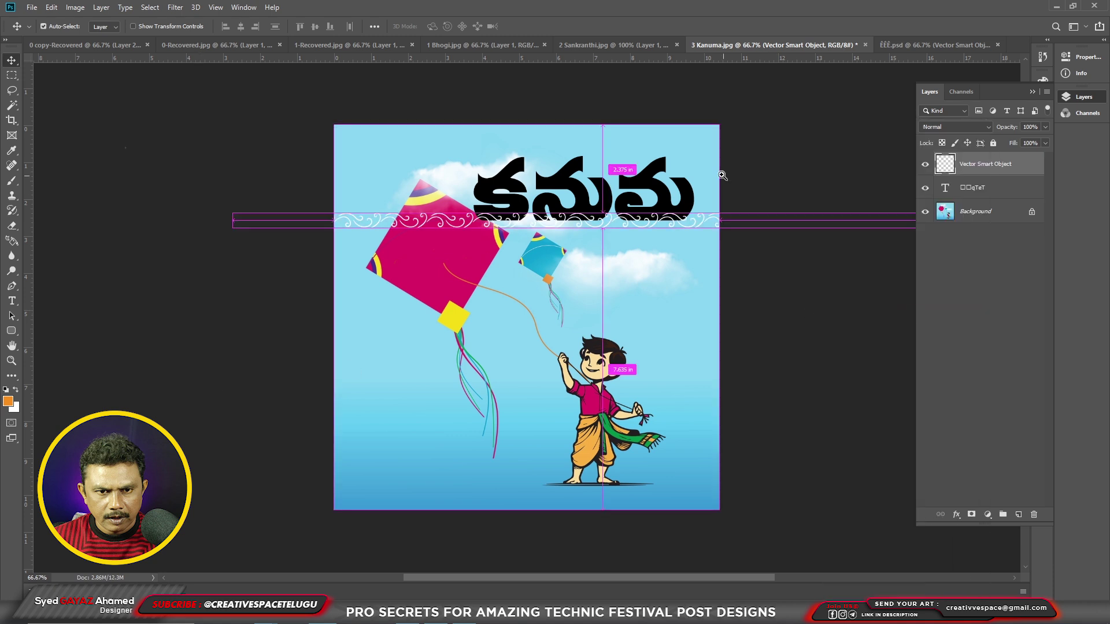
scroll(673, 157, up, 1)
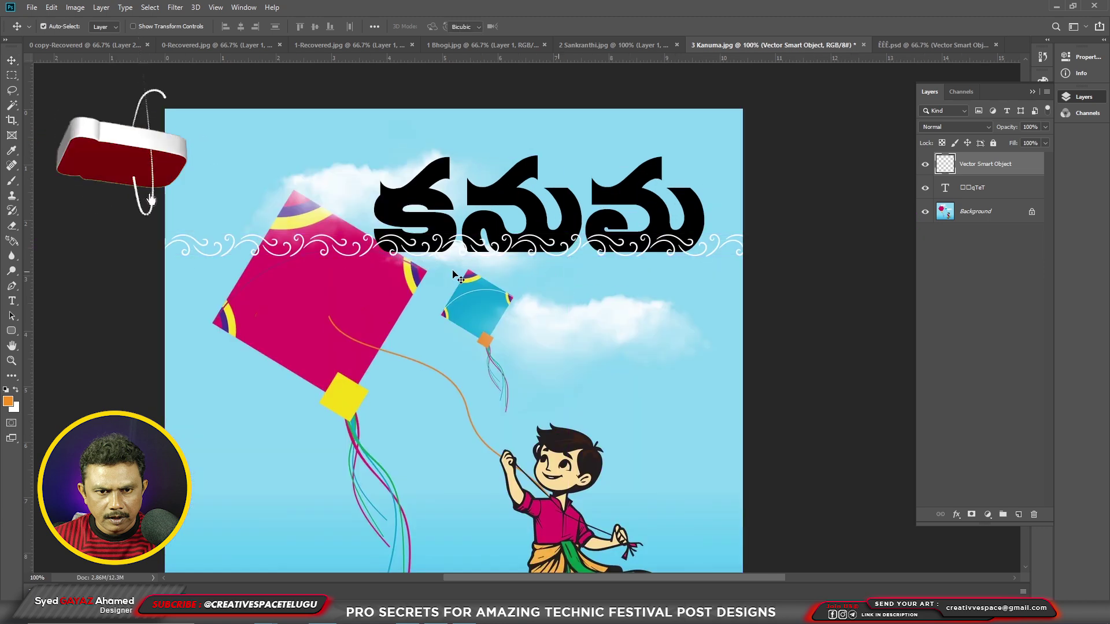
key(ctrl+t)
key(ctrl+minus)
drag(328, 282, 351, 283)
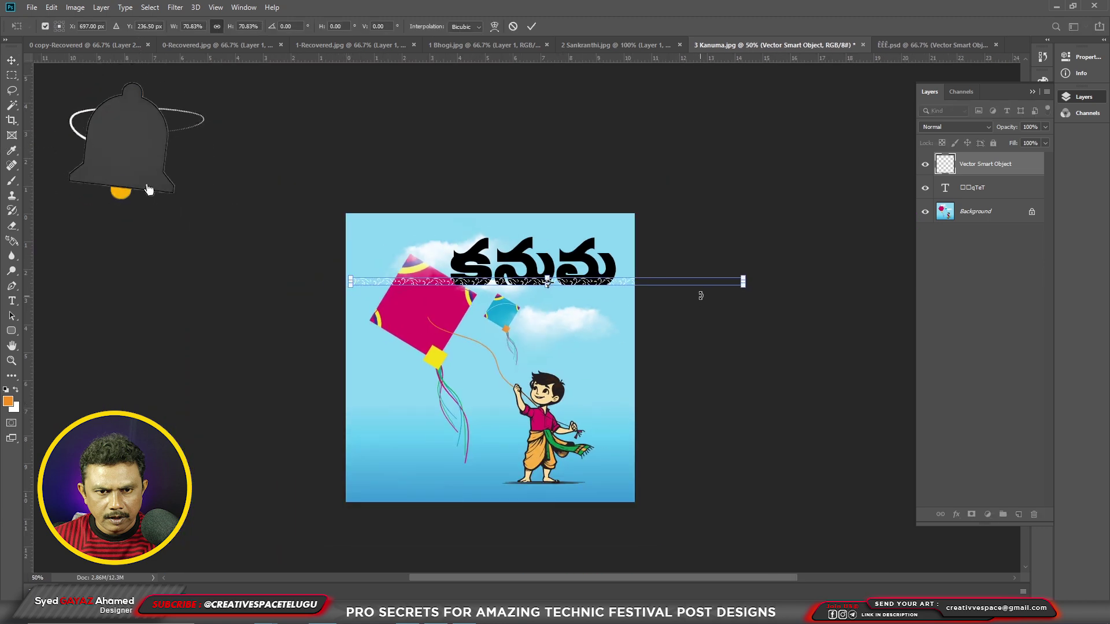
key(Return)
key(ctrl+plus)
key(ctrl+plus)
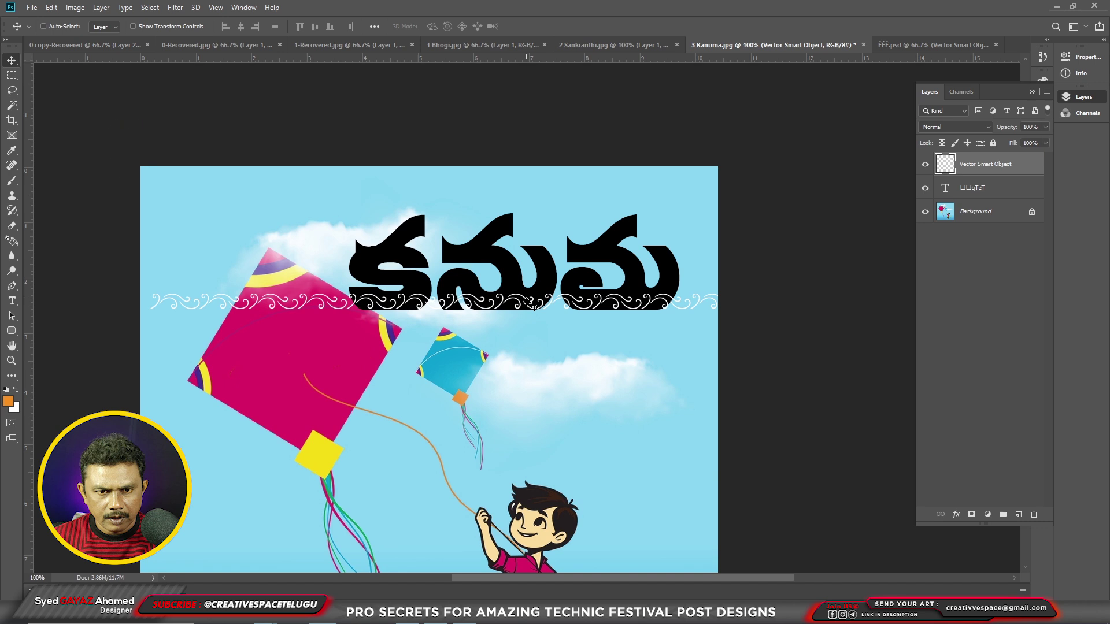
Load the ornament as a selection, rasterize the Kanuma text, and hide the ornament layer.
ctrl+click(948, 166)
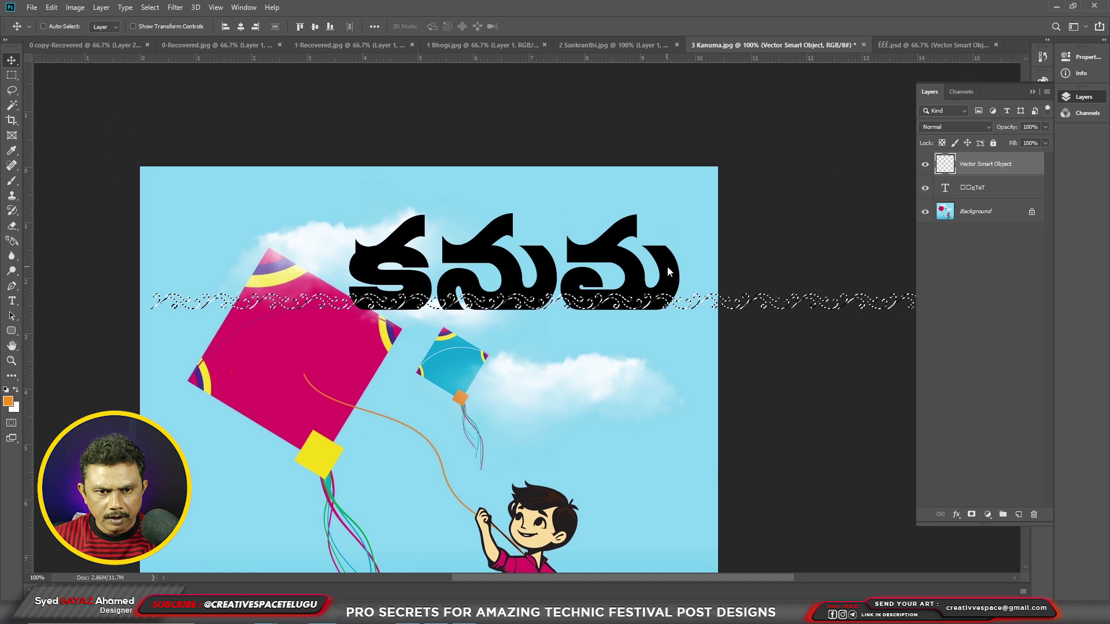
click(982, 187)
right_click(983, 187)
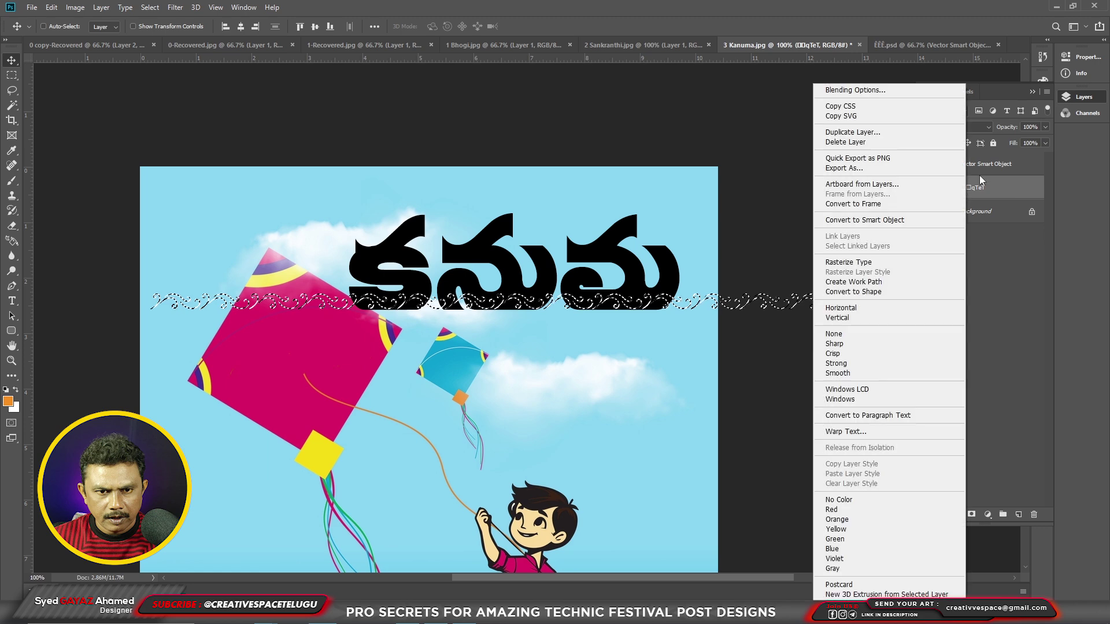
click(858, 279)
right_click(678, 275)
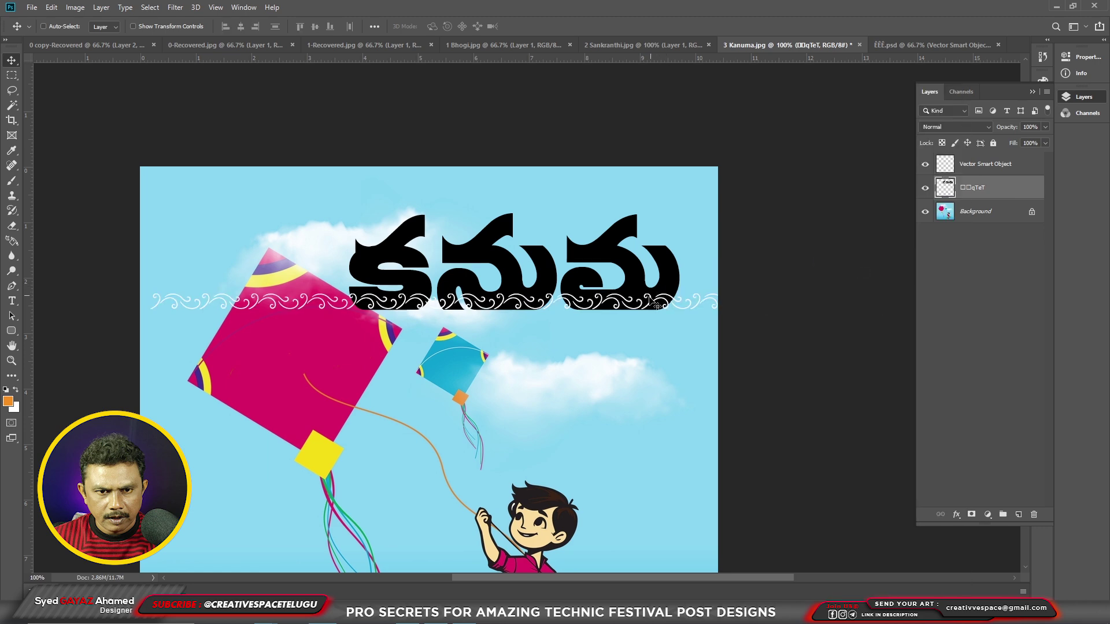
click(679, 275)
click(960, 167)
click(924, 164)
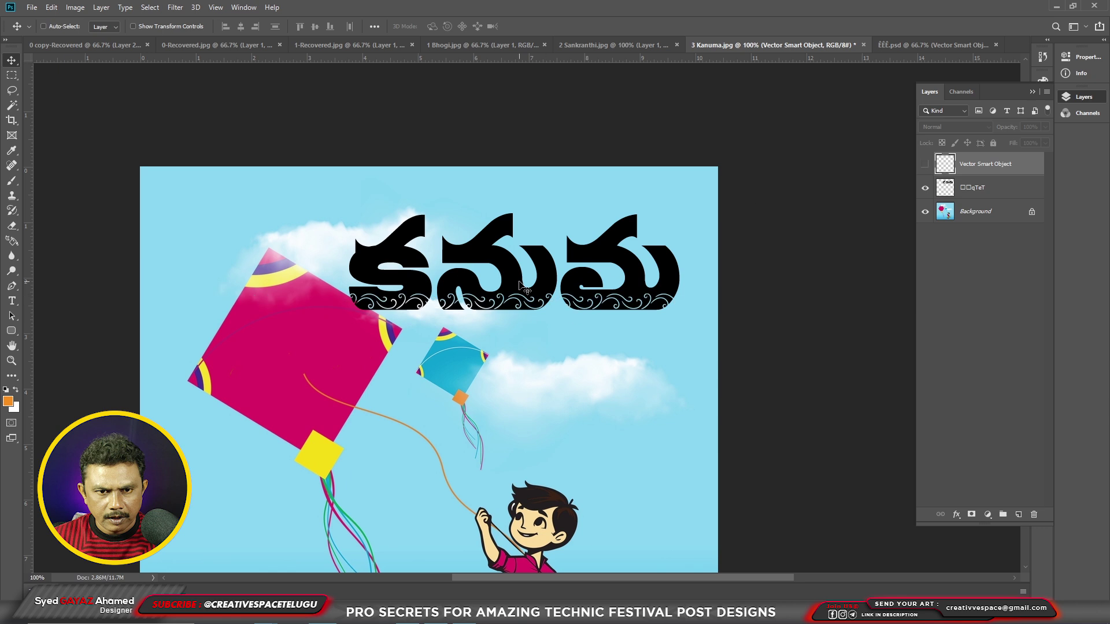
Scale the Kanuma lettering to about 69% and move it into the upper right.
drag(552, 286, 562, 272)
key(ctrl+t)
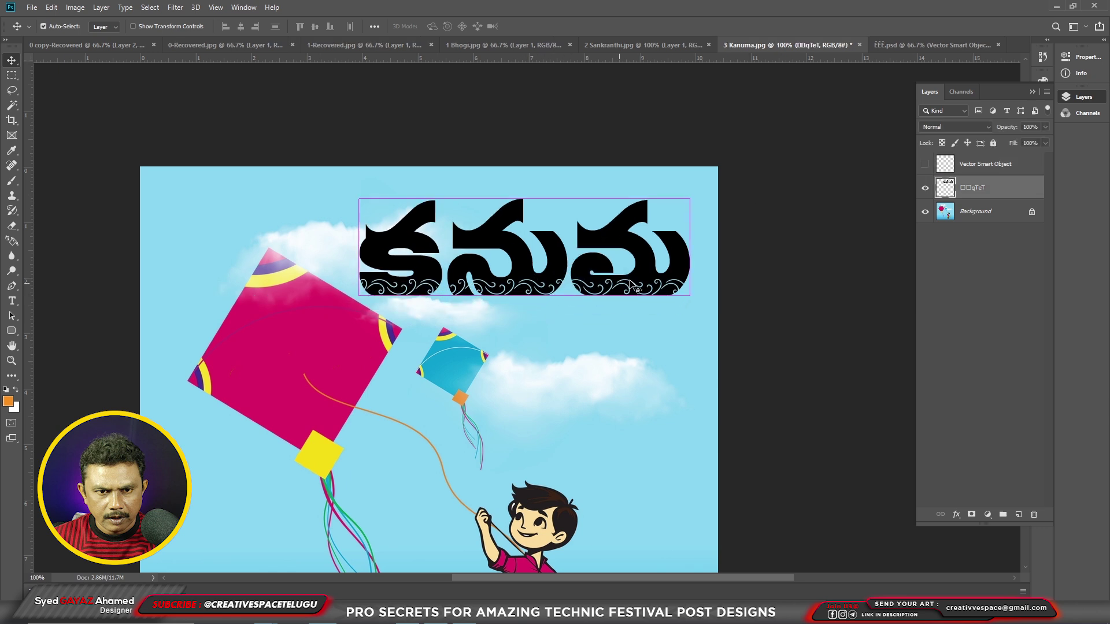
drag(690, 199, 638, 215)
drag(576, 246, 614, 267)
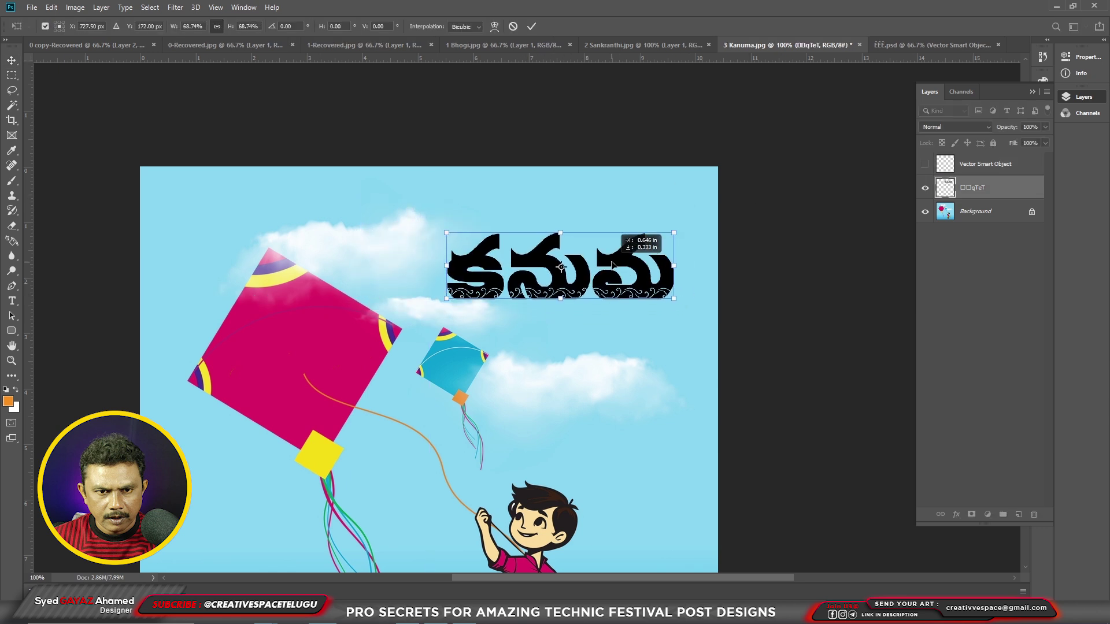
mouse_move(561, 336)
mouse_down()
mouse_move(624, 269)
mouse_move(655, 263)
mouse_up()
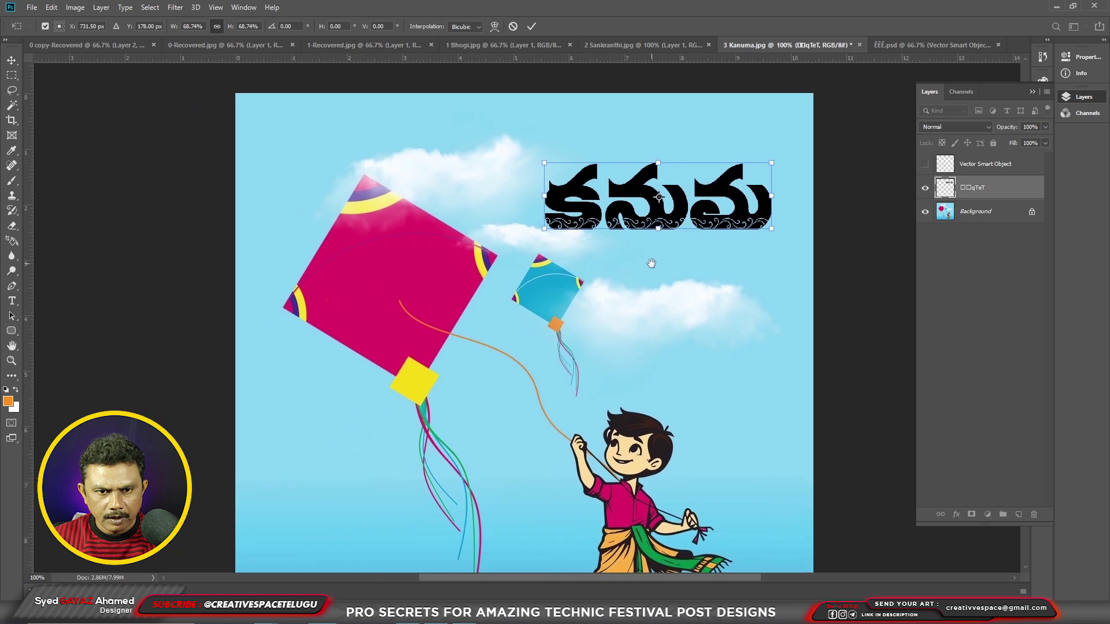
key(Return)
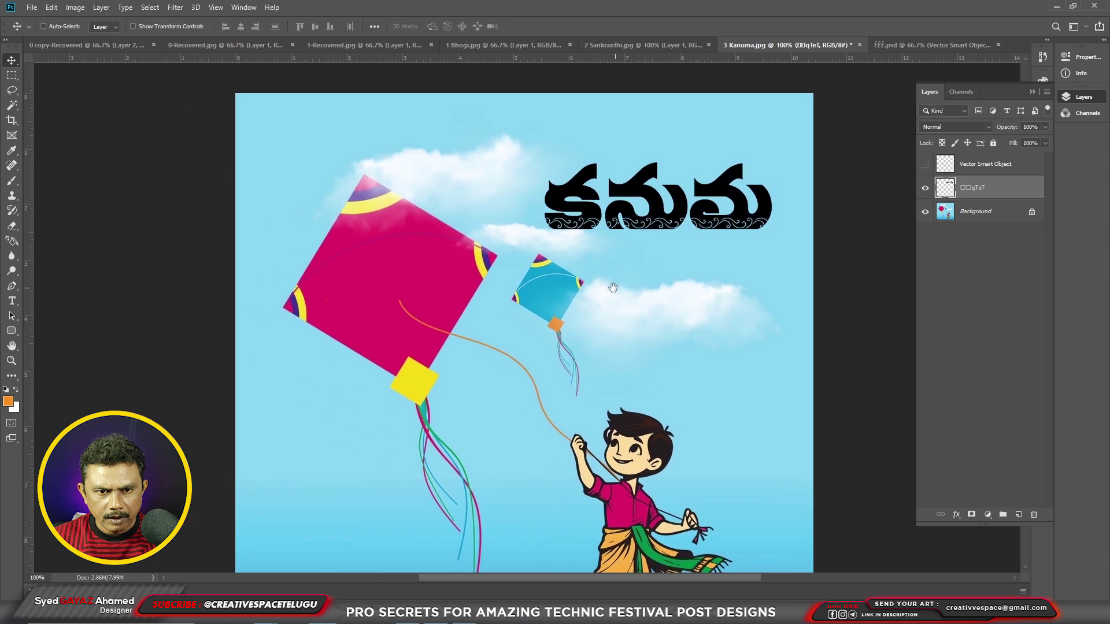
scroll(509, 307, right, 1)
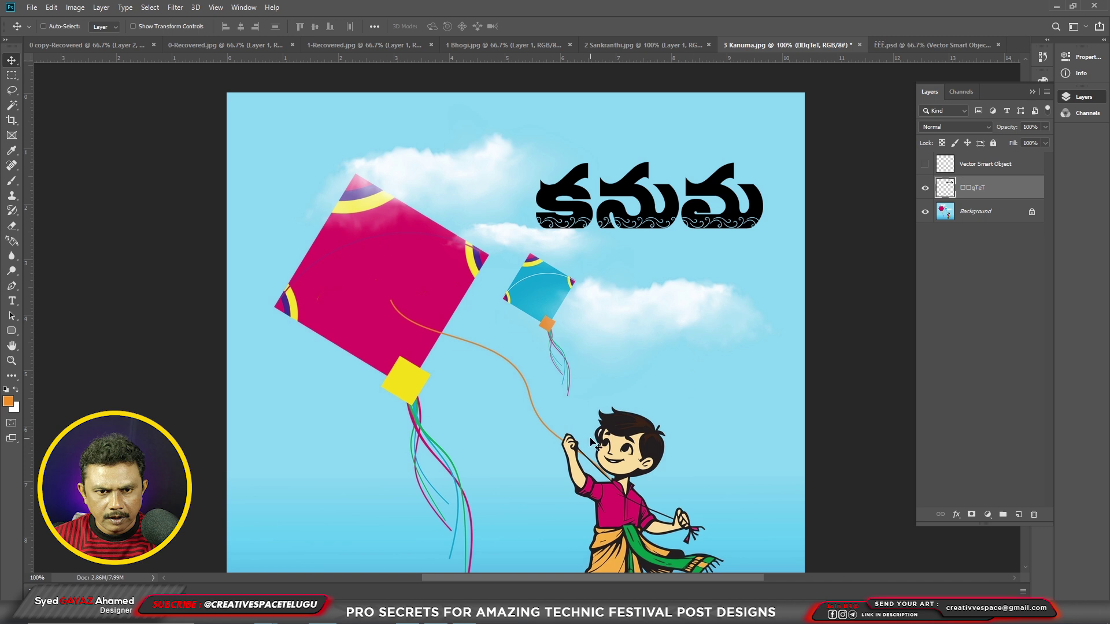
Give the Kanuma lettering a Gradient Overlay from the big kite's magenta to the small kite's cyan, then duplicate the layer.
right_click(730, 198)
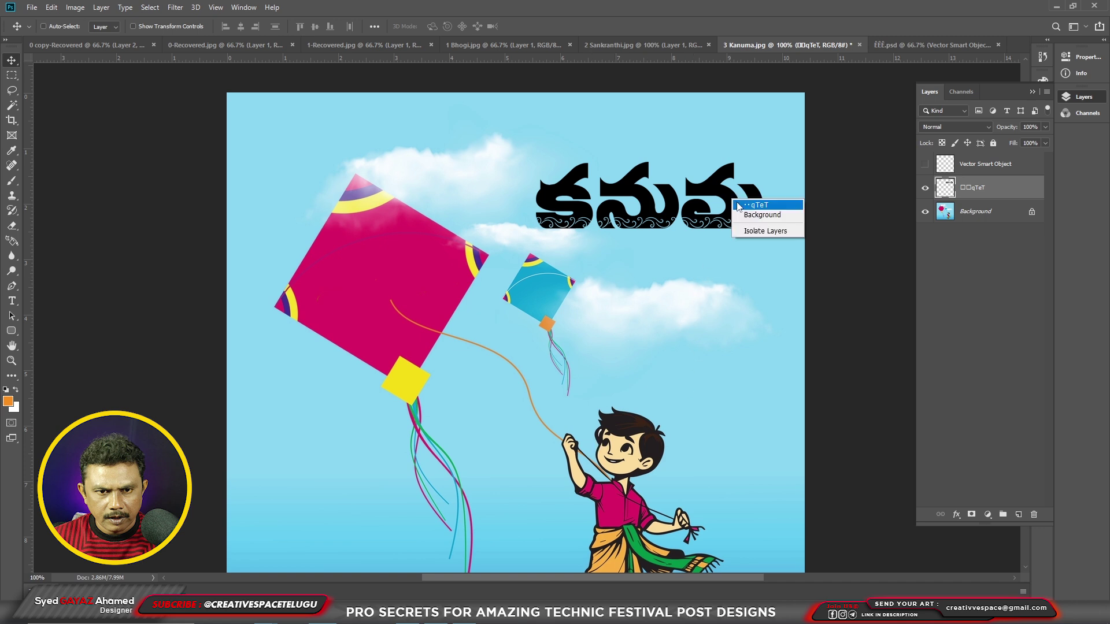
click(752, 207)
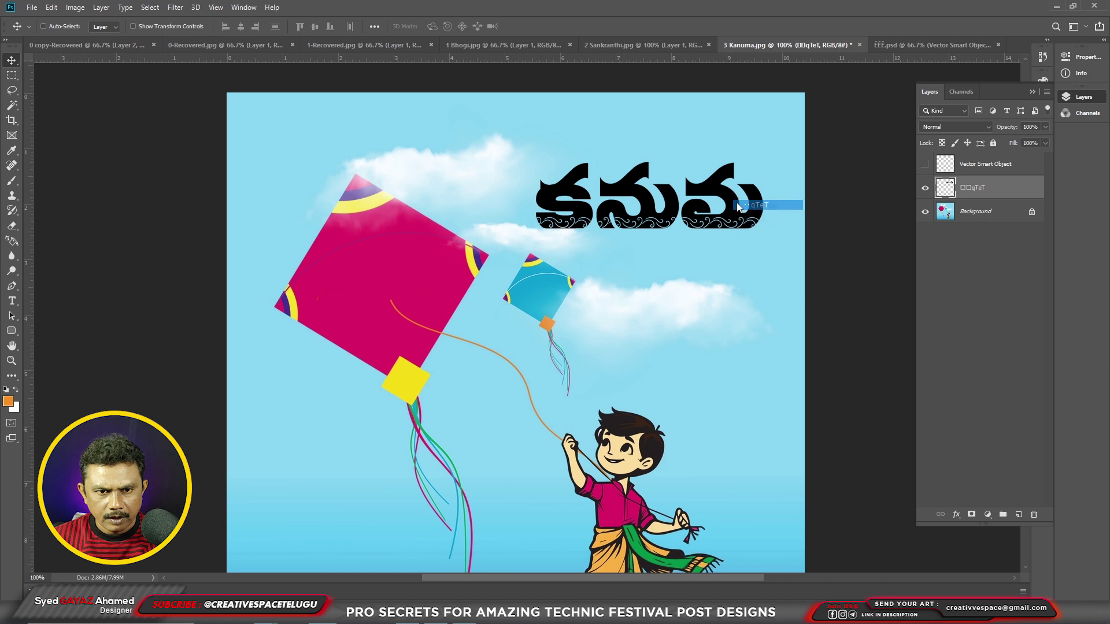
click(957, 513)
click(994, 476)
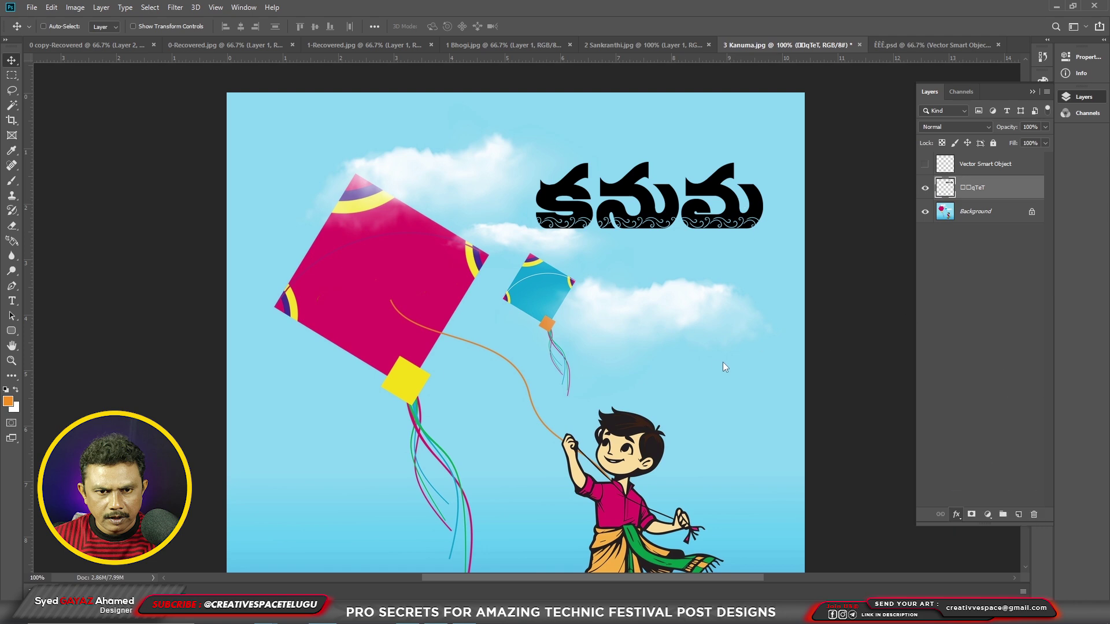
click(853, 349)
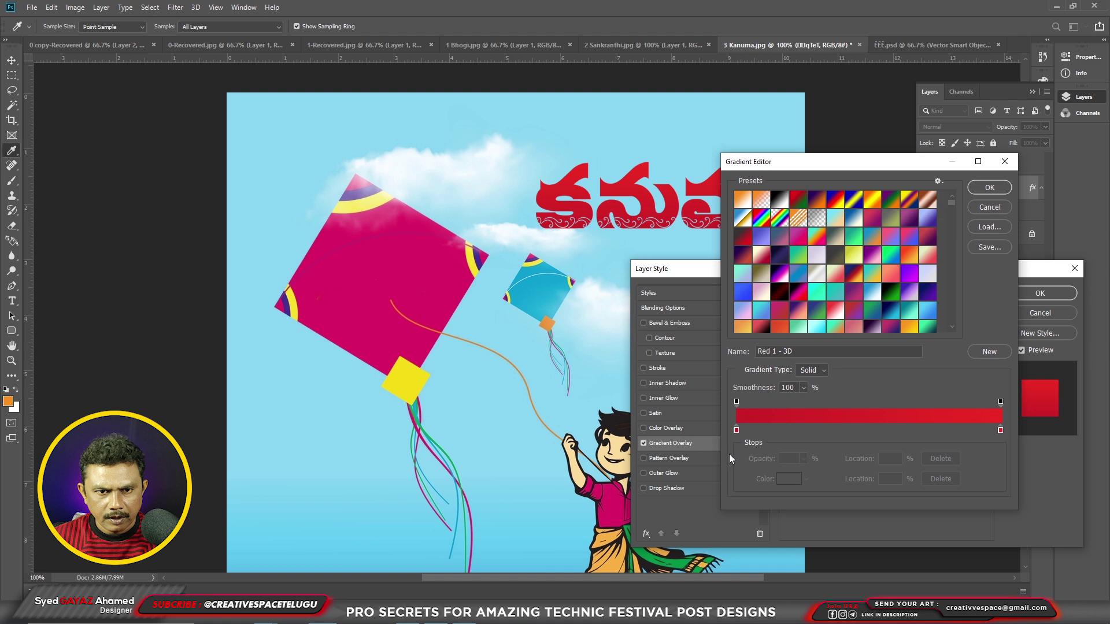
click(735, 430)
click(429, 279)
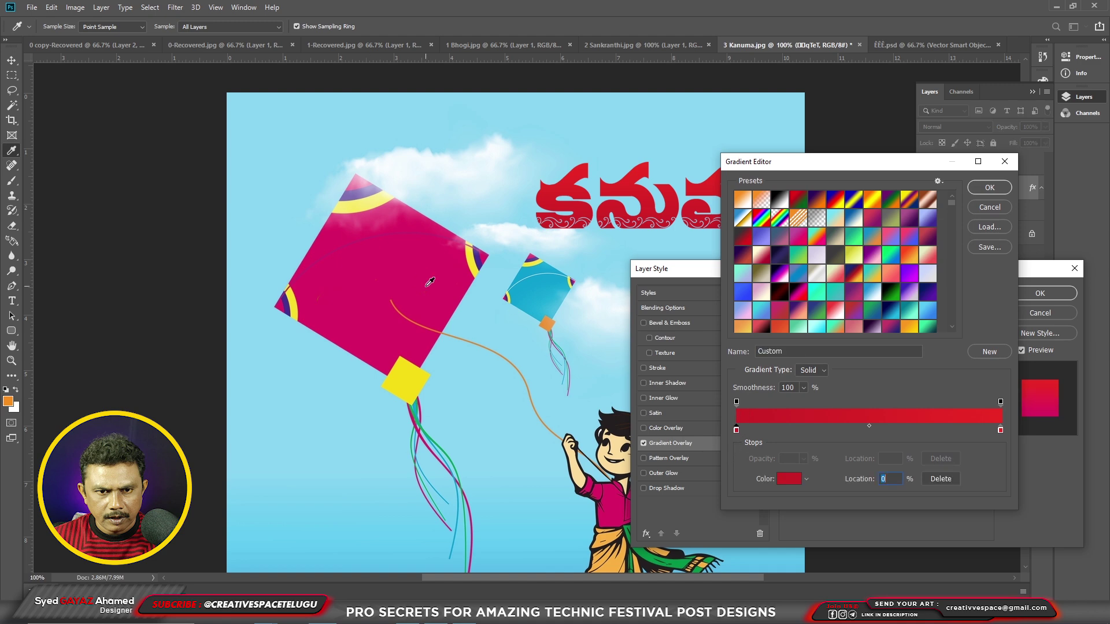
click(1000, 431)
click(544, 292)
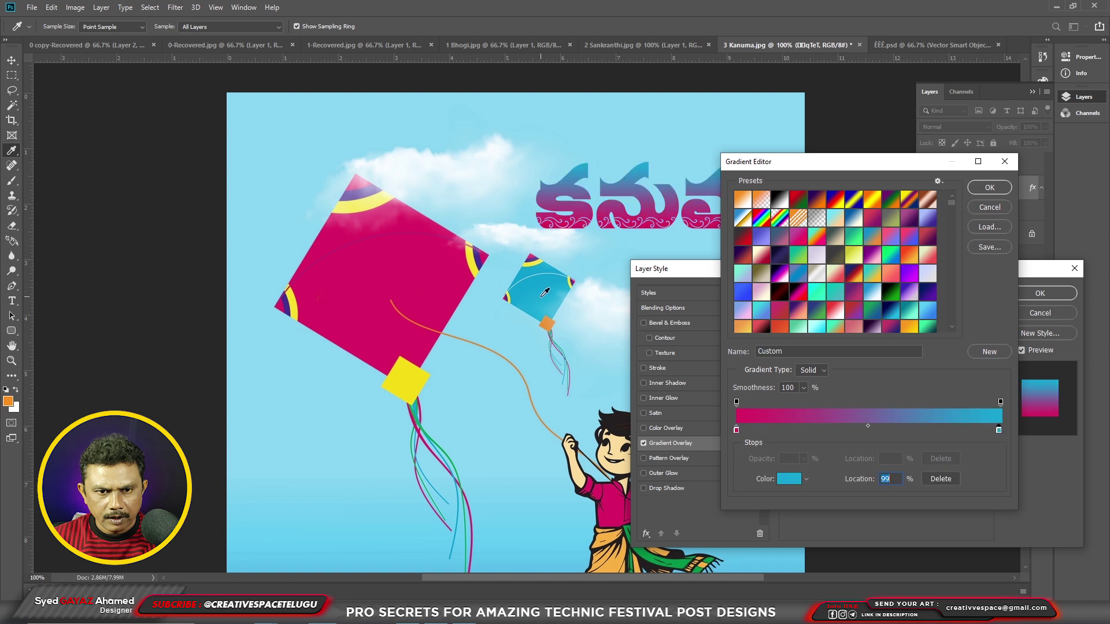
click(989, 188)
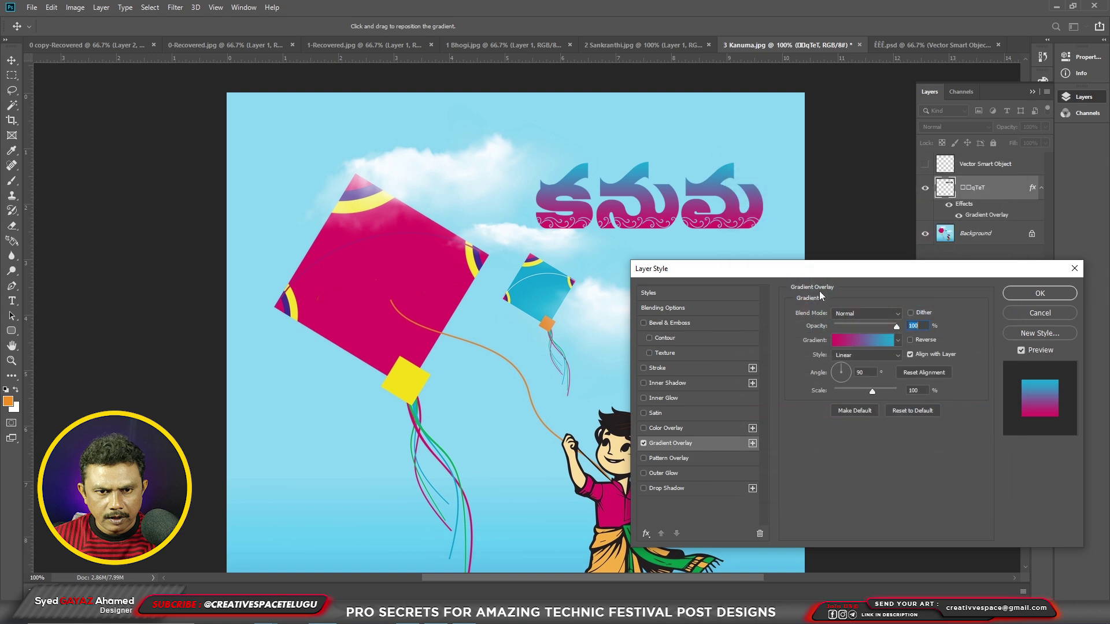
click(1029, 293)
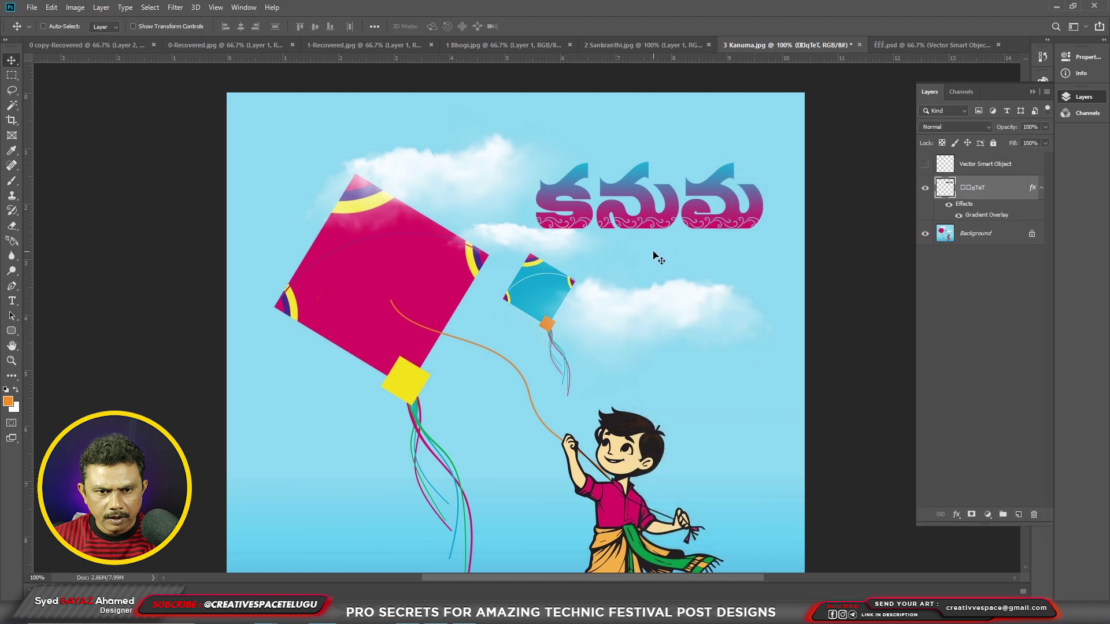
drag(659, 259, 655, 256)
Clear the copy's layer style, give it a downward Rear Sync Flash Path Blur, and send it beneath the lettering.
right_click(994, 189)
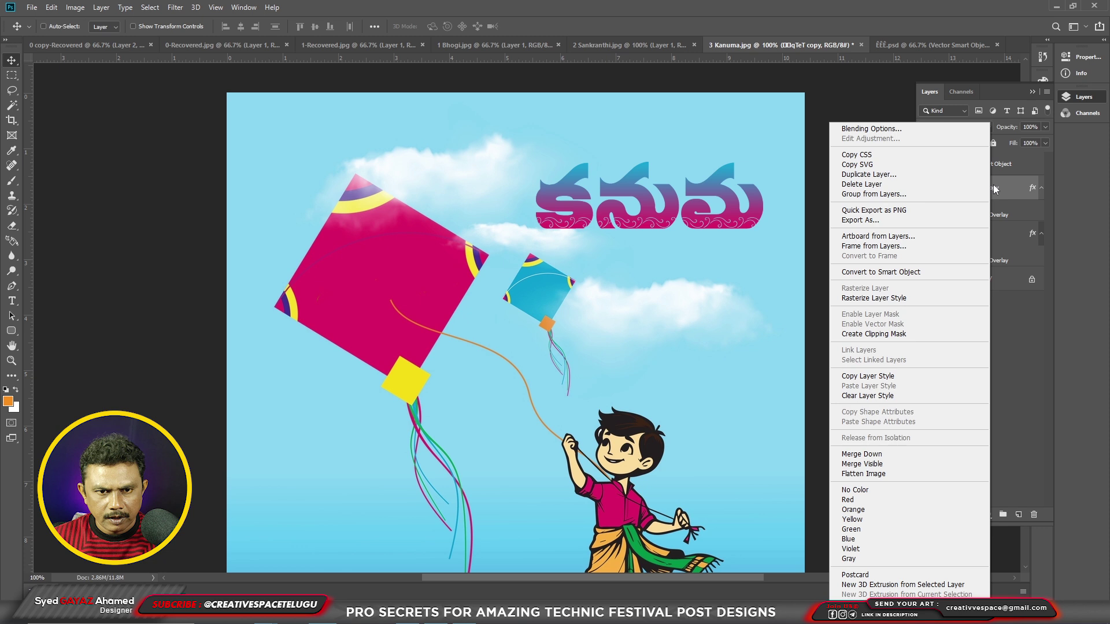
click(867, 395)
click(175, 7)
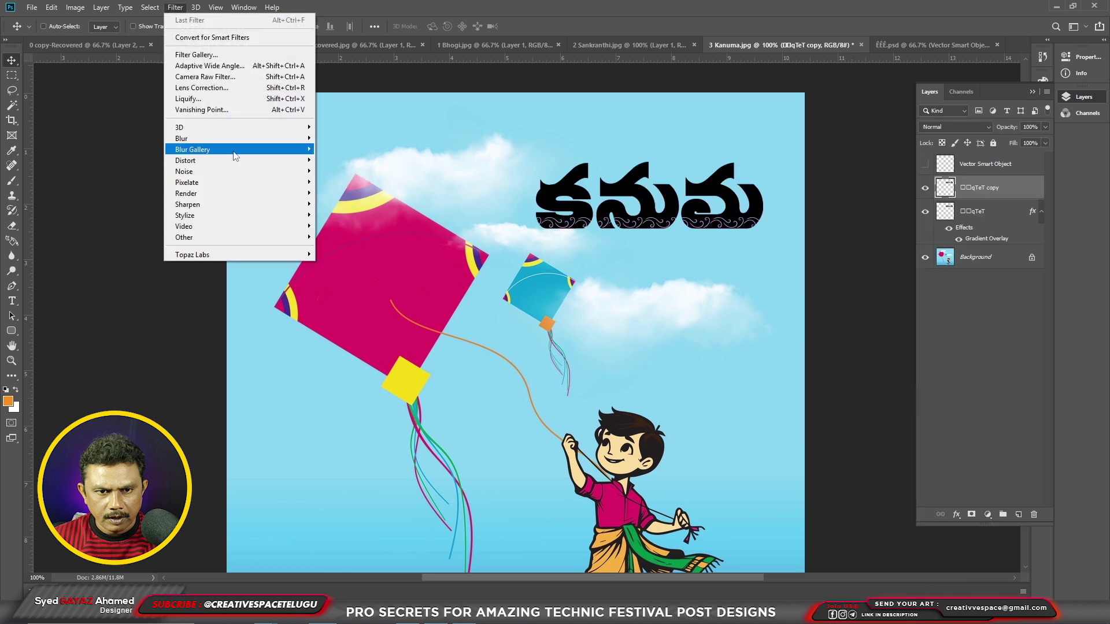
mouse_move(193, 150)
click(341, 182)
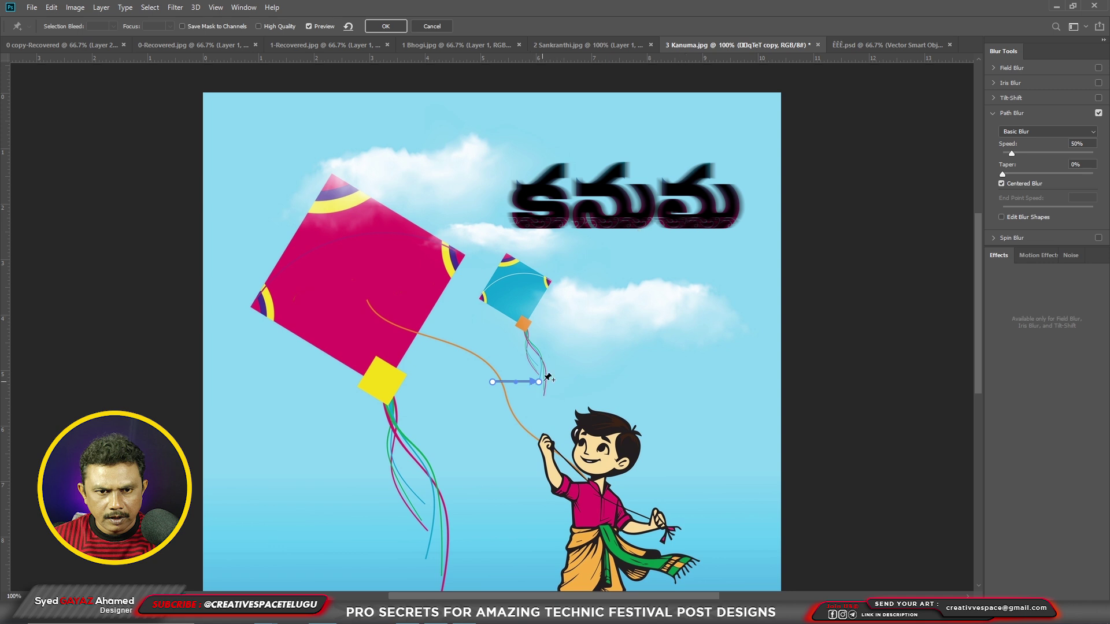
drag(540, 381, 523, 426)
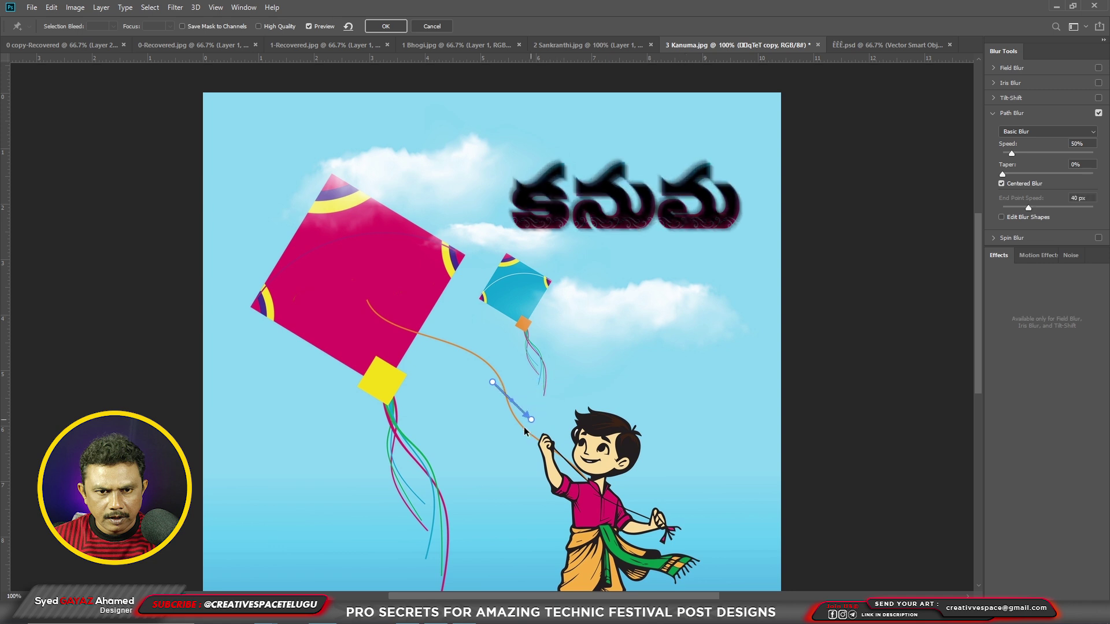
click(1029, 132)
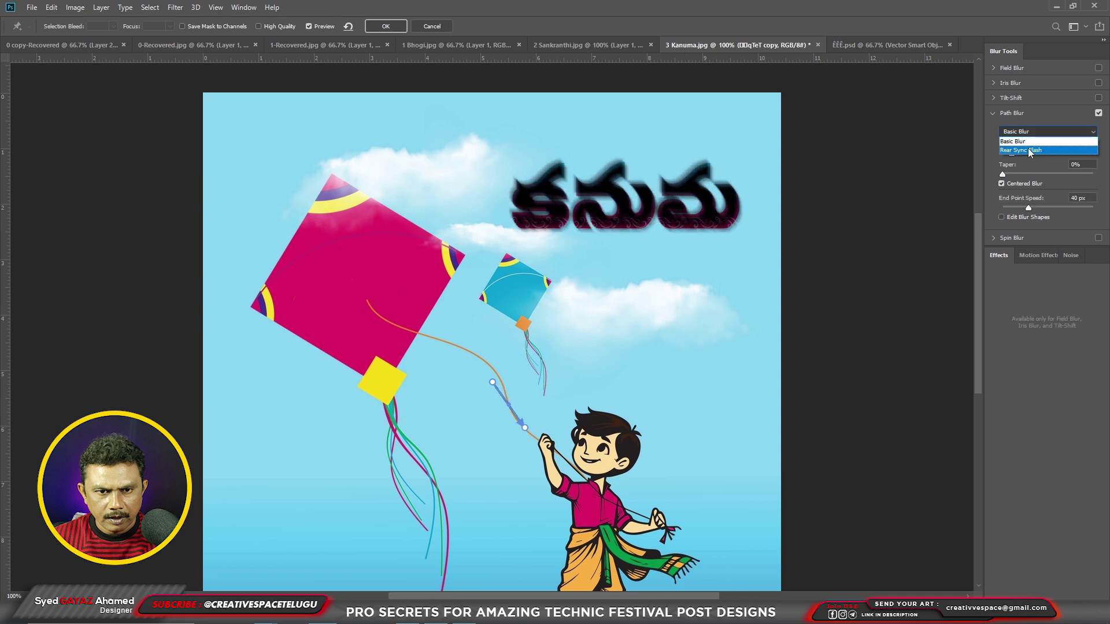
click(1028, 150)
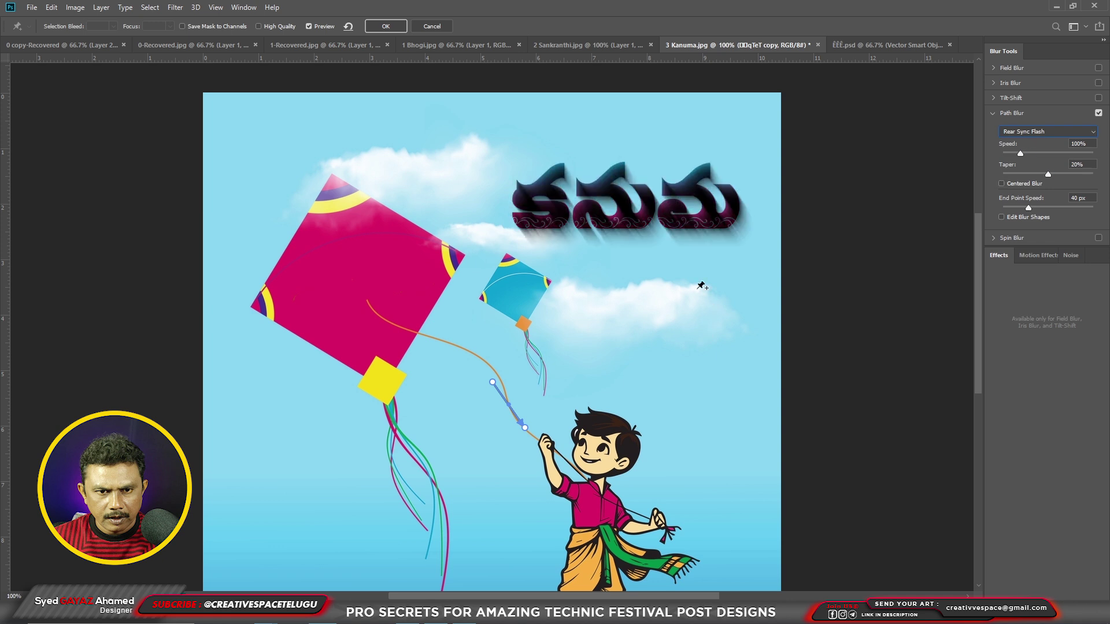
click(393, 27)
key(ctrl+bracketleft)
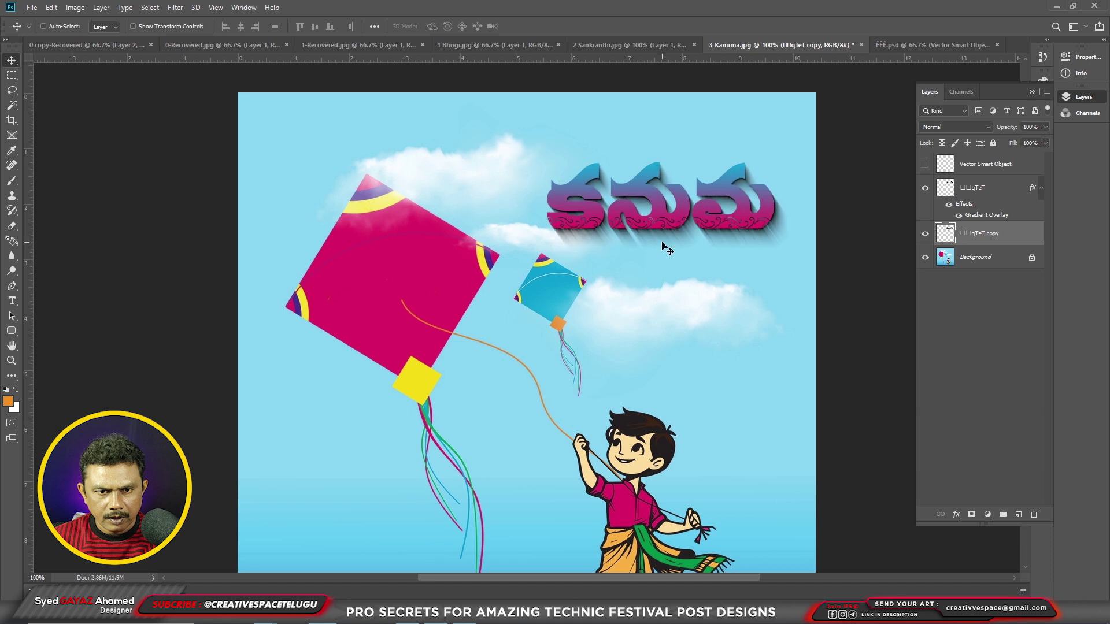
key(ctrl+minus)
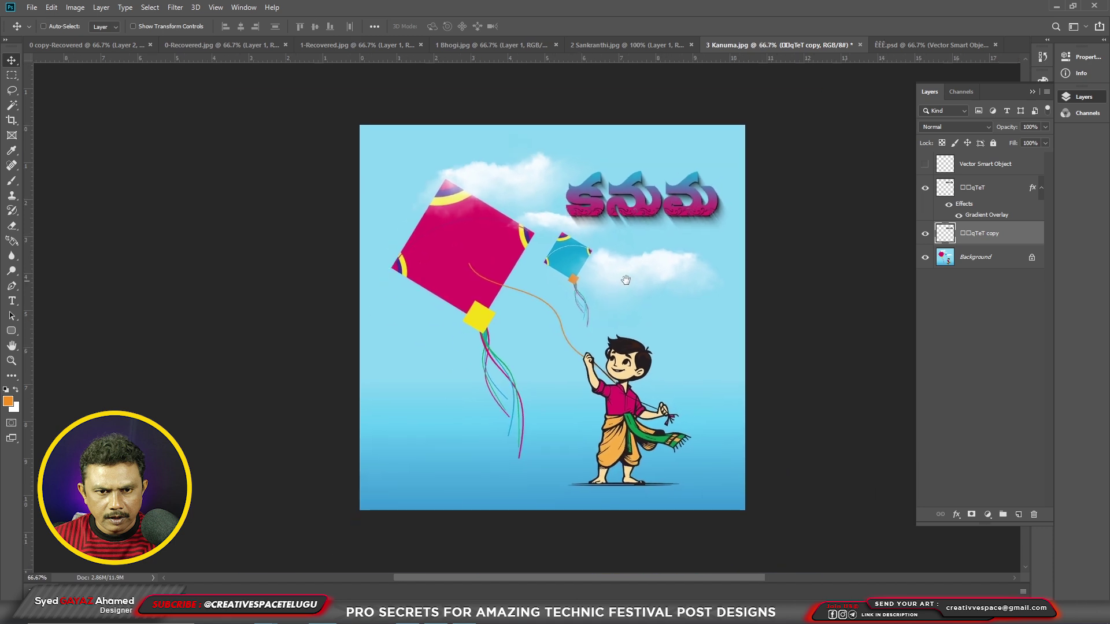
Zoom out to review the whole Kanuma kite poster, then switch to the Sankranthi post.
click(677, 253)
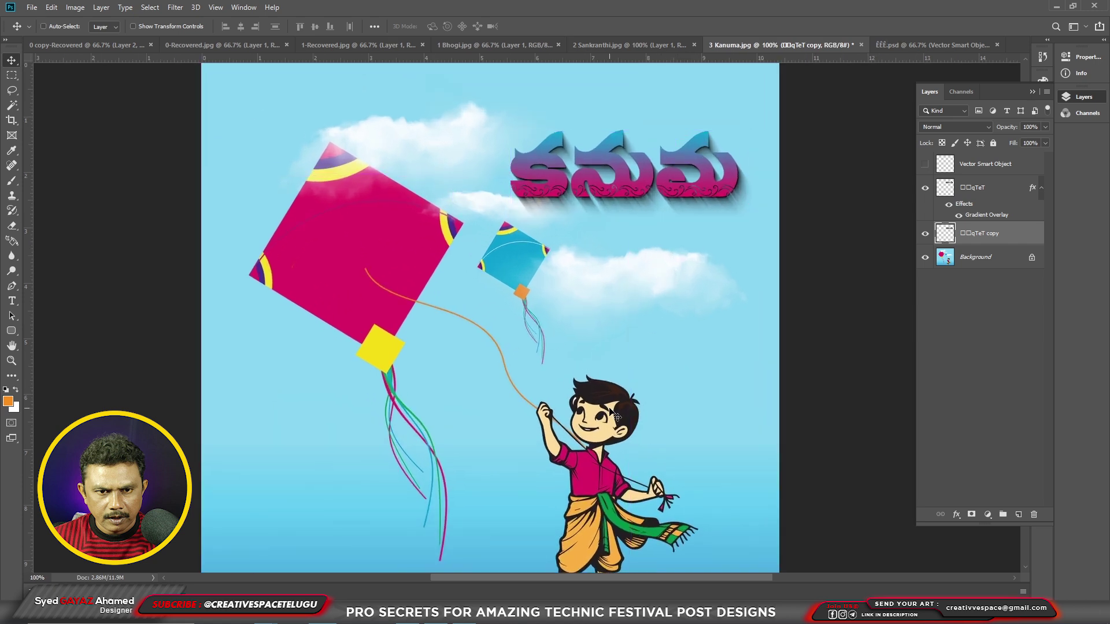
key(ctrl+minus)
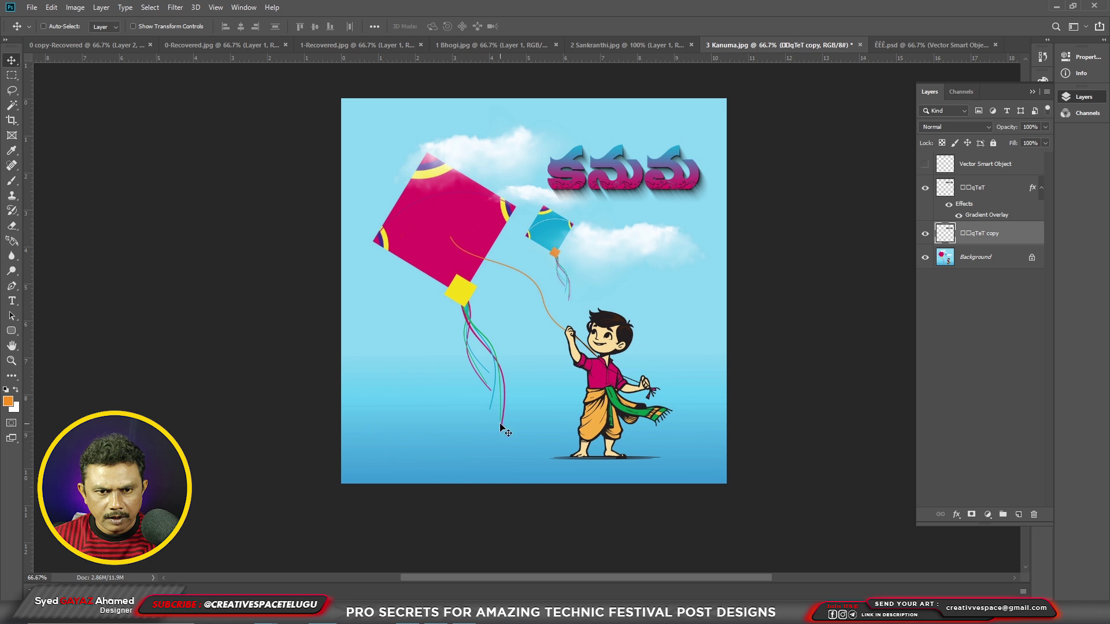
key(ctrl+shift+Tab)
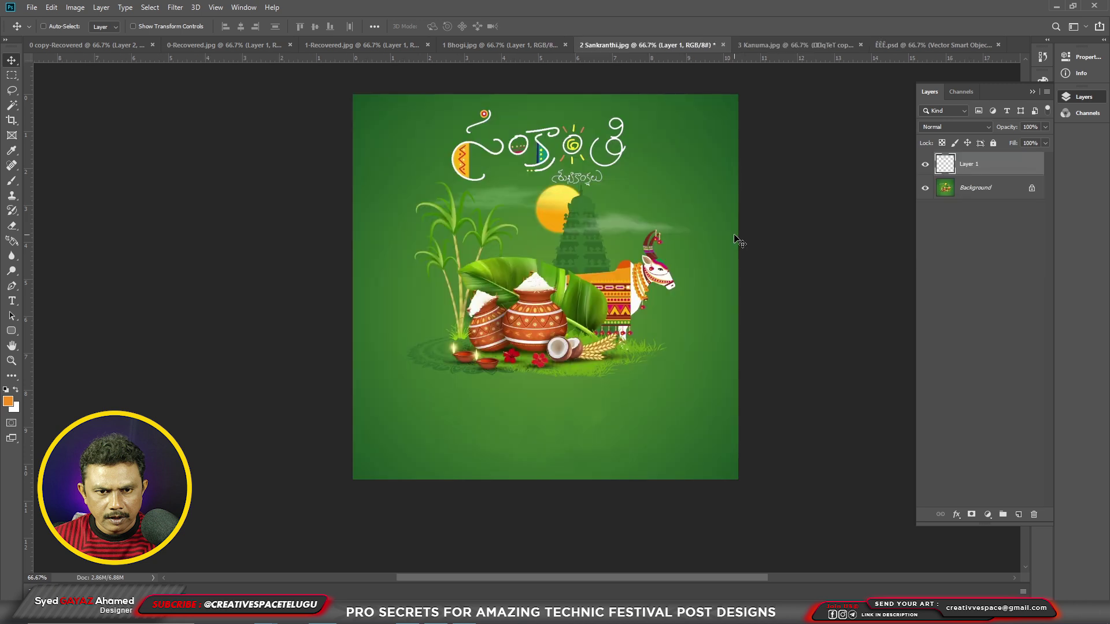